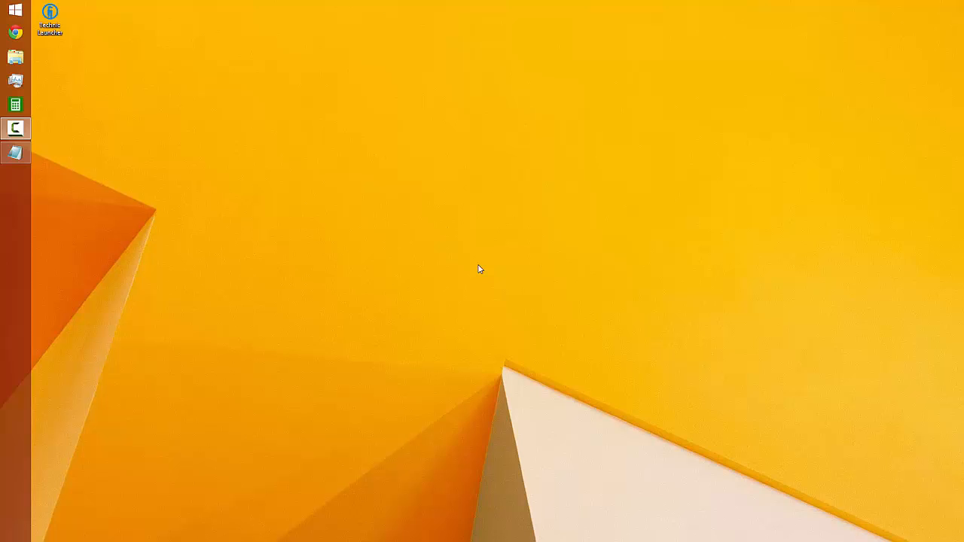
Create a new folder on the desktop and name it "Tekkit Classic v3.1.2 Server"
{"action": "right_click", "coordinate": [80, 21]}
{"action": "mouse_move", "coordinate": [201, 114]}
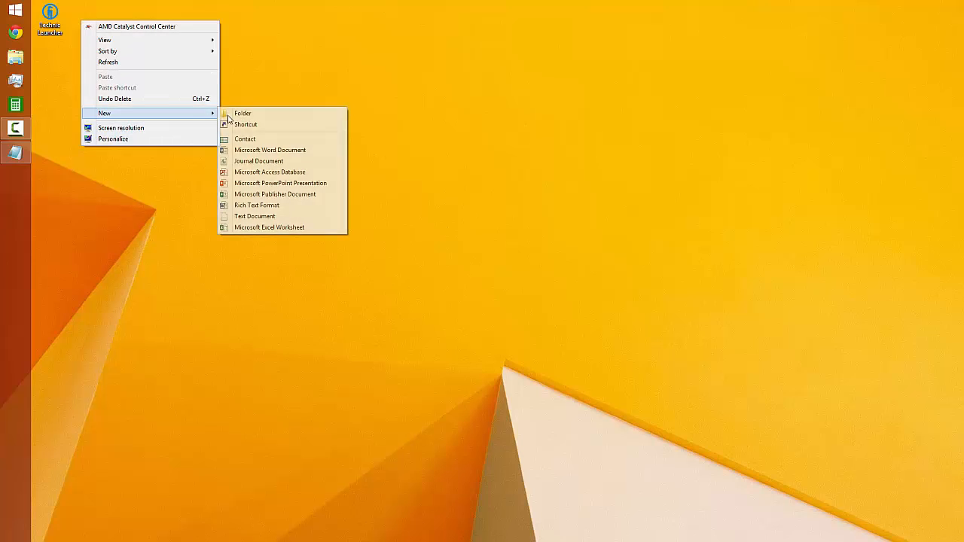
{"action": "left_click", "coordinate": [244, 115]}
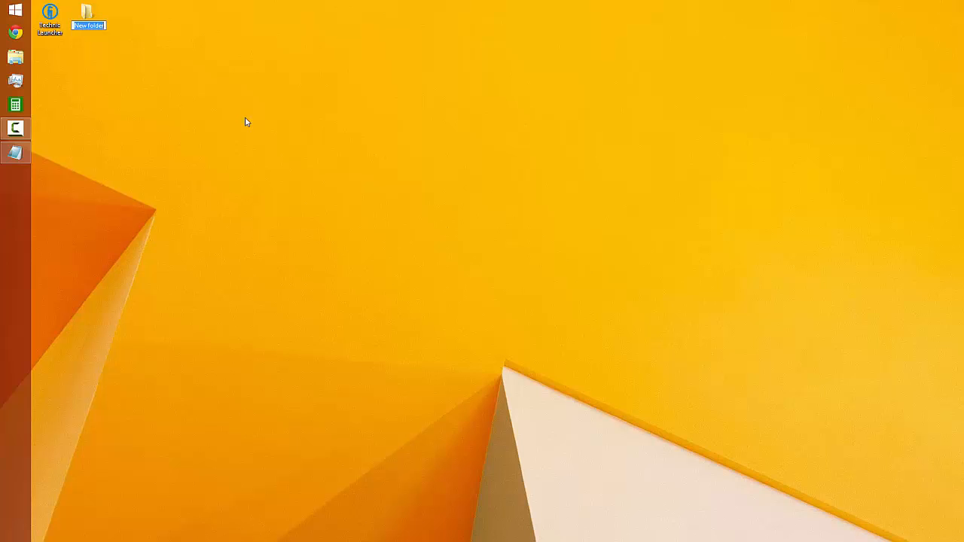
{"action": "type", "text": "Tekkit Classic v"}
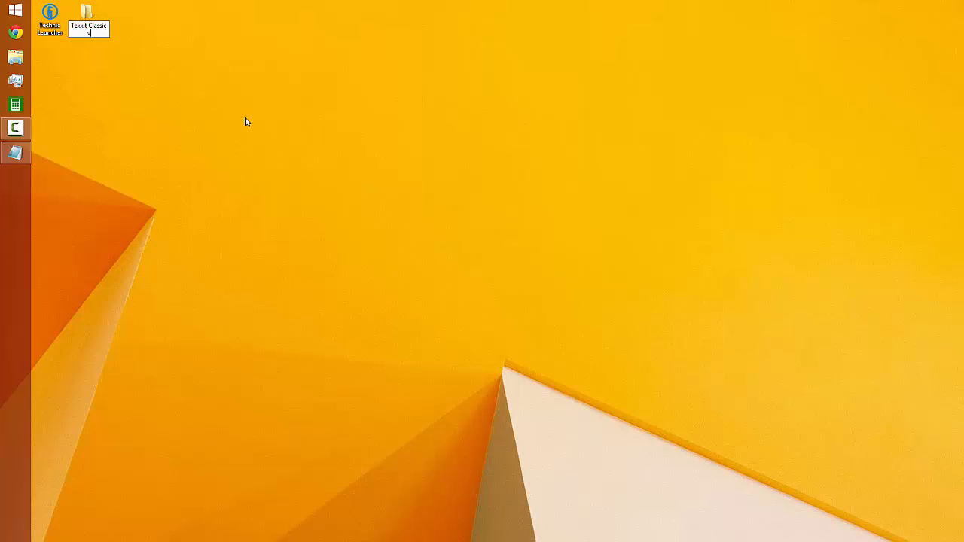
{"action": "type", "text": "3.1.2 Server"}
{"action": "key", "text": "Return"}
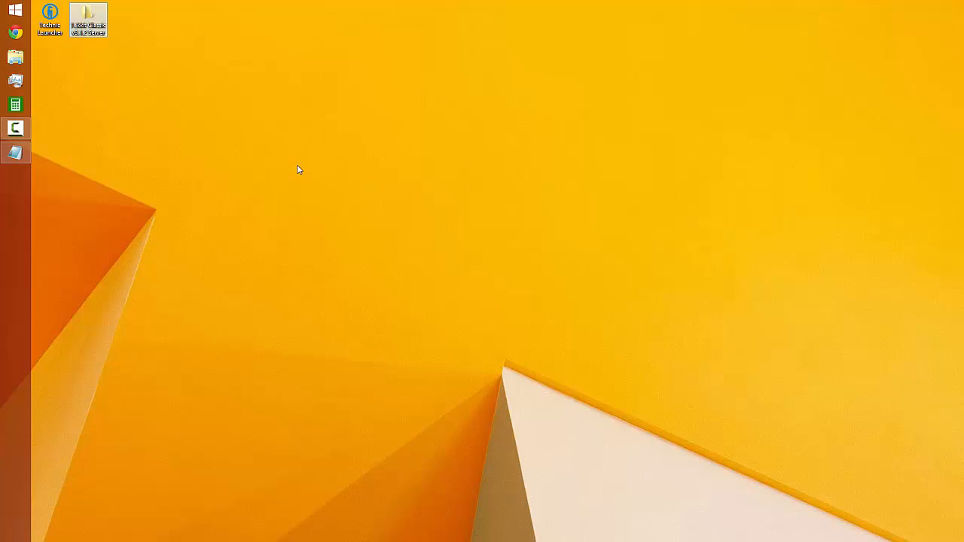
Switch to Chrome and go to technicpack.net
{"action": "left_click", "coordinate": [15, 32]}
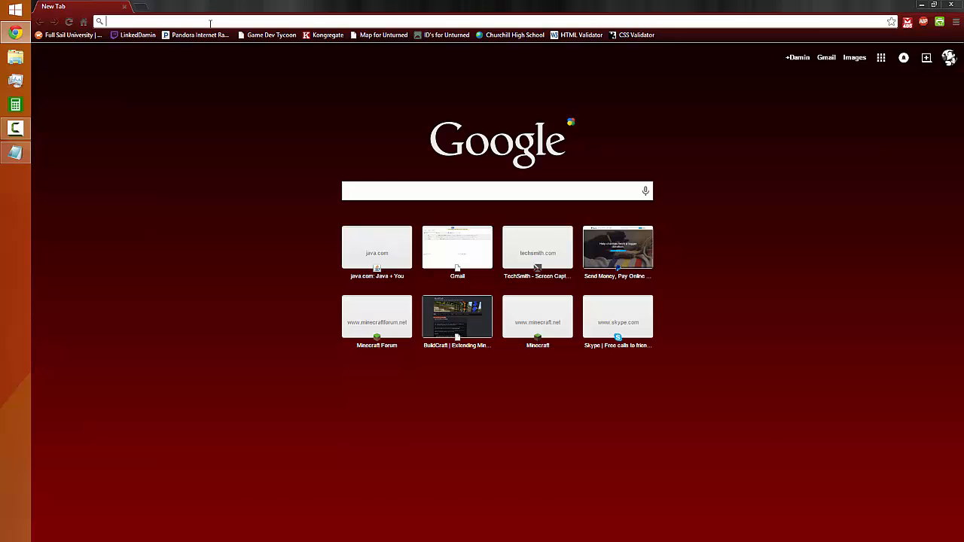
{"action": "left_click", "coordinate": [210, 23]}
{"action": "type", "text": "tec"}
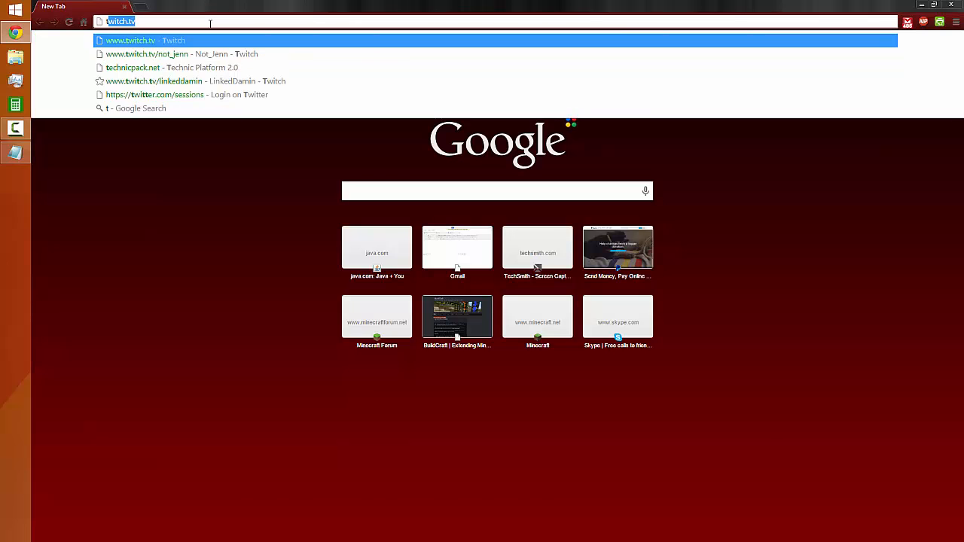
{"action": "type", "text": "hnivp"}
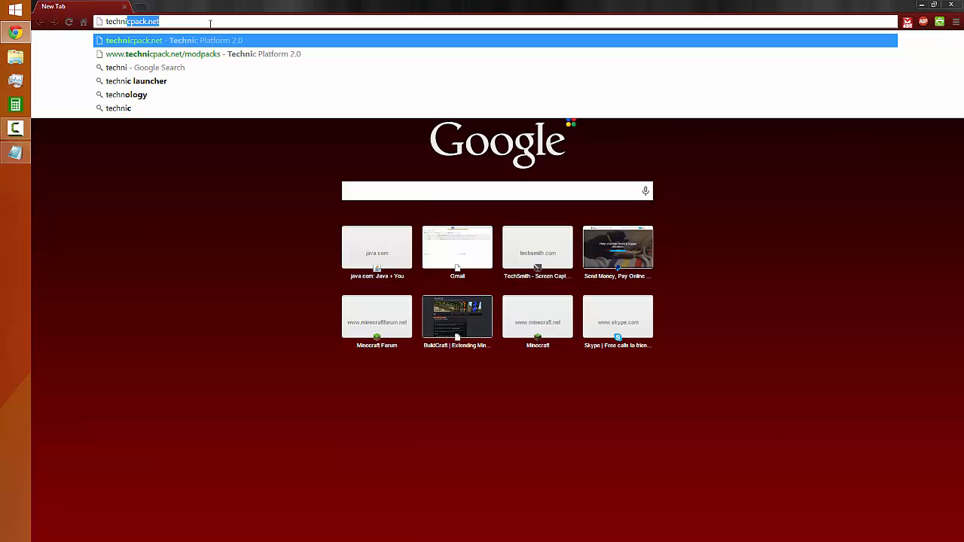
{"action": "key", "text": "BackSpace"}
{"action": "key", "text": "BackSpace"}
{"action": "type", "text": "cpack"}
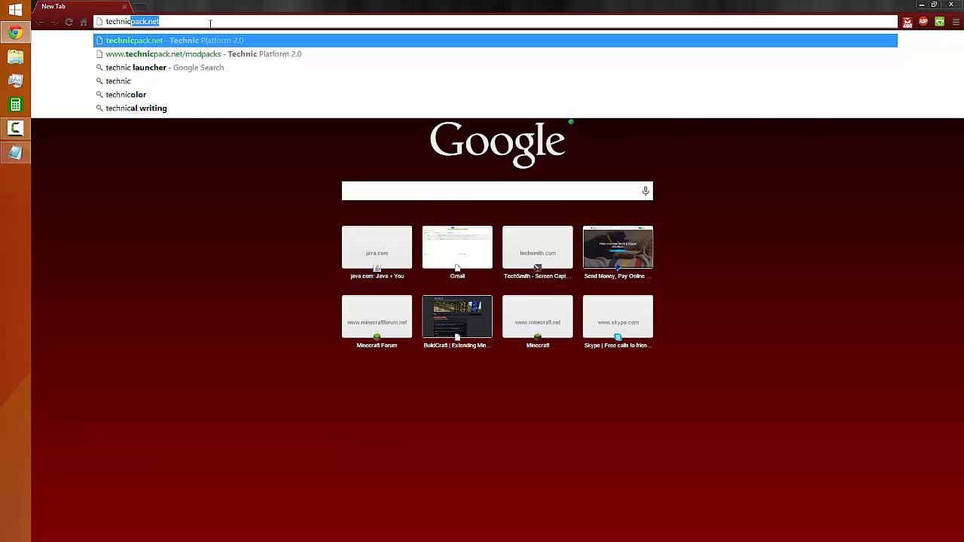
{"action": "type", "text": ".net"}
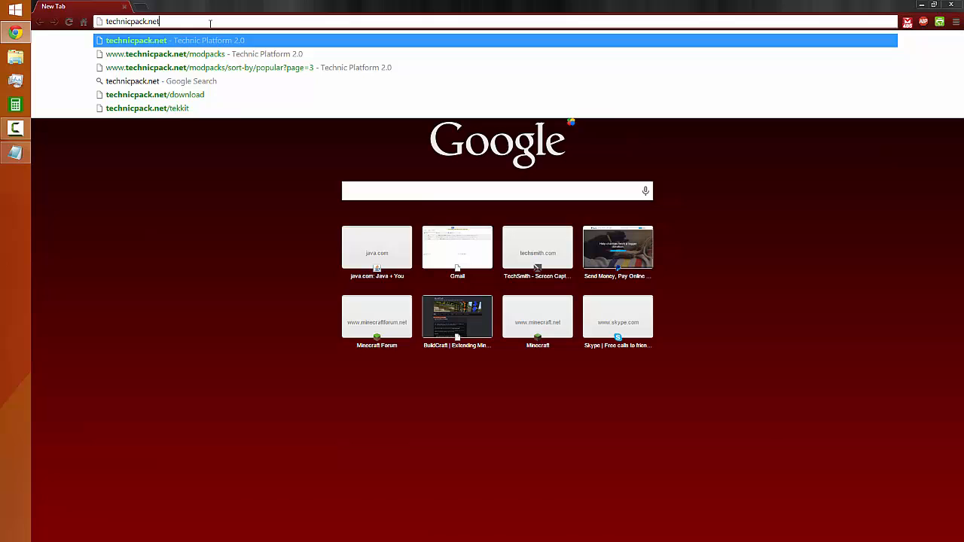
{"action": "key", "text": "Return"}
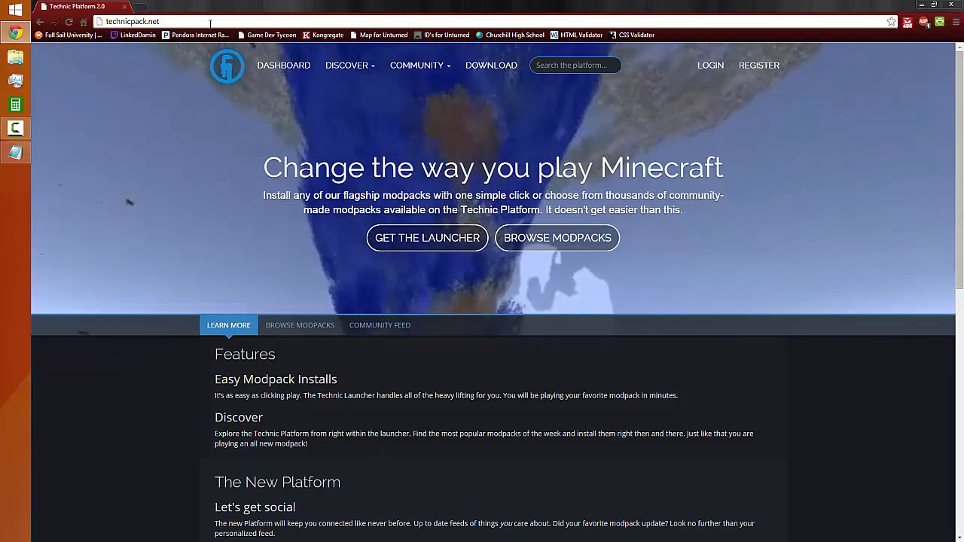
Open the Official Modpacks list on the Technic site
{"action": "scroll", "coordinate": [390, 390], "scroll_direction": "down", "scroll_amount": 1}
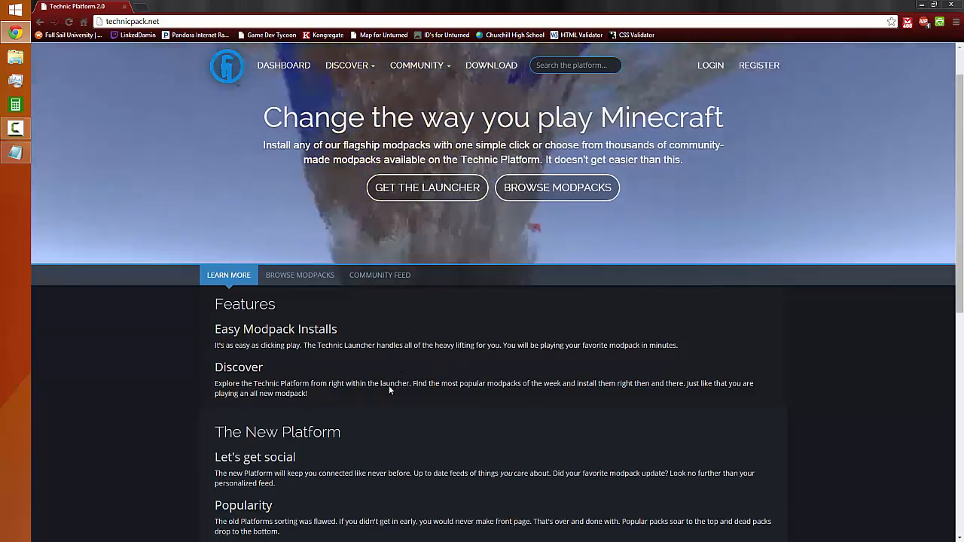
{"action": "scroll", "coordinate": [390, 390], "scroll_direction": "down", "scroll_amount": 7}
{"action": "scroll", "coordinate": [407, 432], "scroll_direction": "up", "scroll_amount": 8}
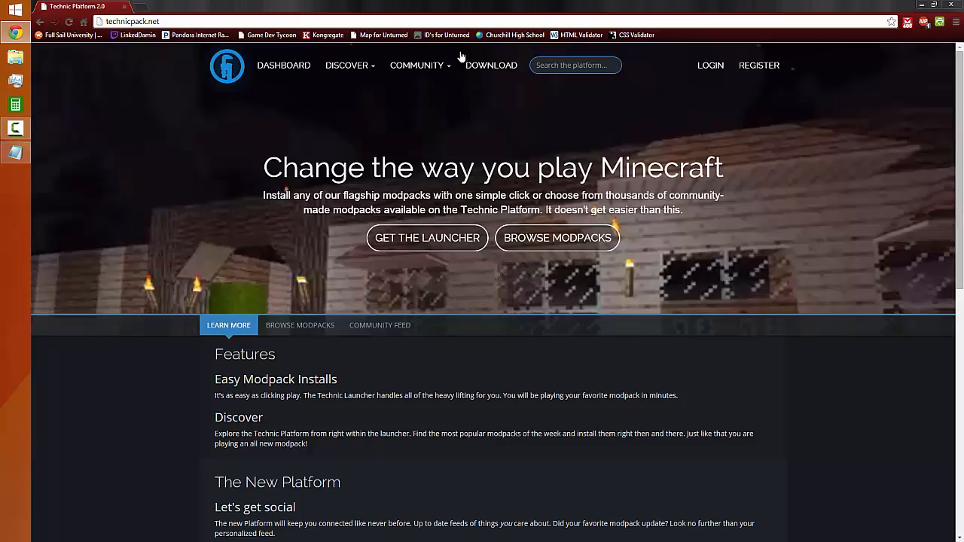
{"action": "mouse_move", "coordinate": [337, 66]}
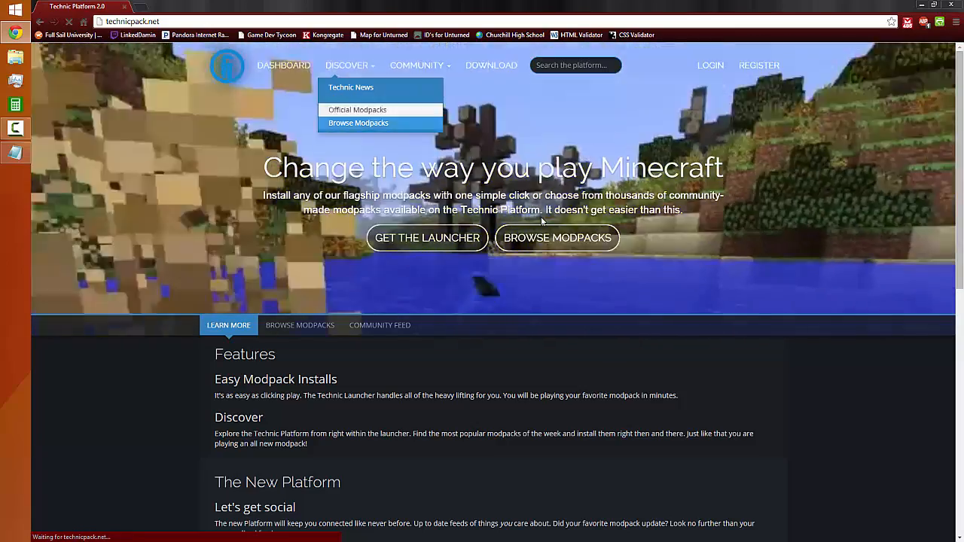
{"action": "left_click", "coordinate": [357, 110]}
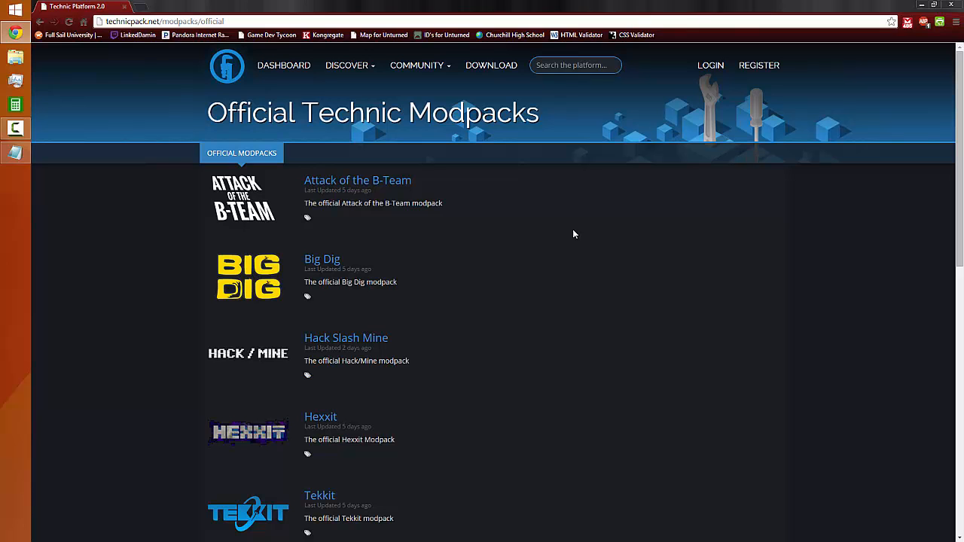
Open the Tekkit Classic modpack page and download its server package
{"action": "scroll", "coordinate": [564, 233], "scroll_direction": "down", "scroll_amount": 3}
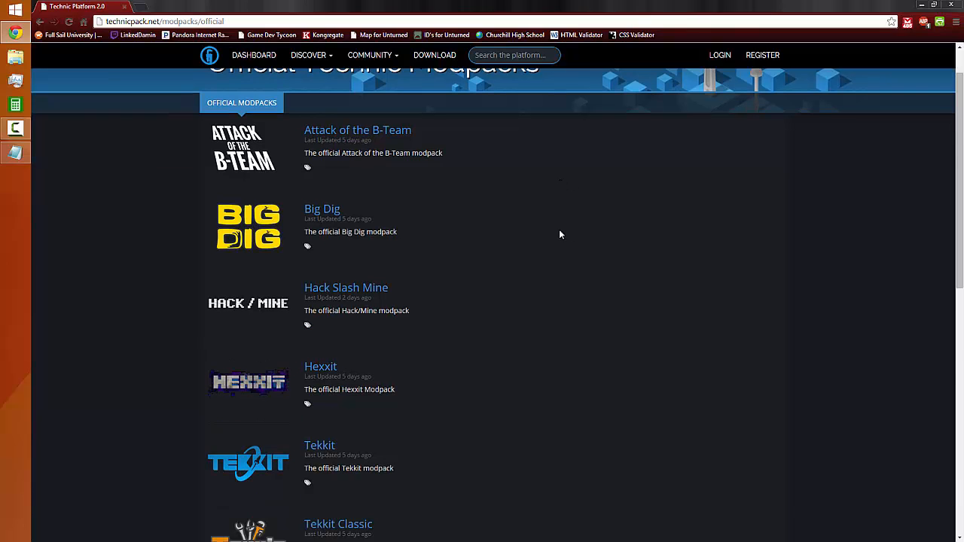
{"action": "left_click", "coordinate": [322, 327]}
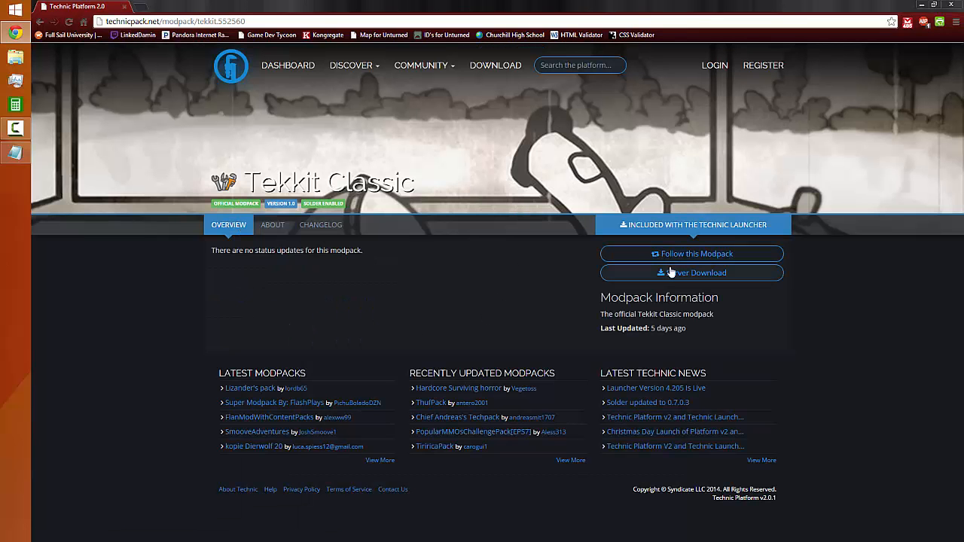
{"action": "left_click", "coordinate": [669, 272]}
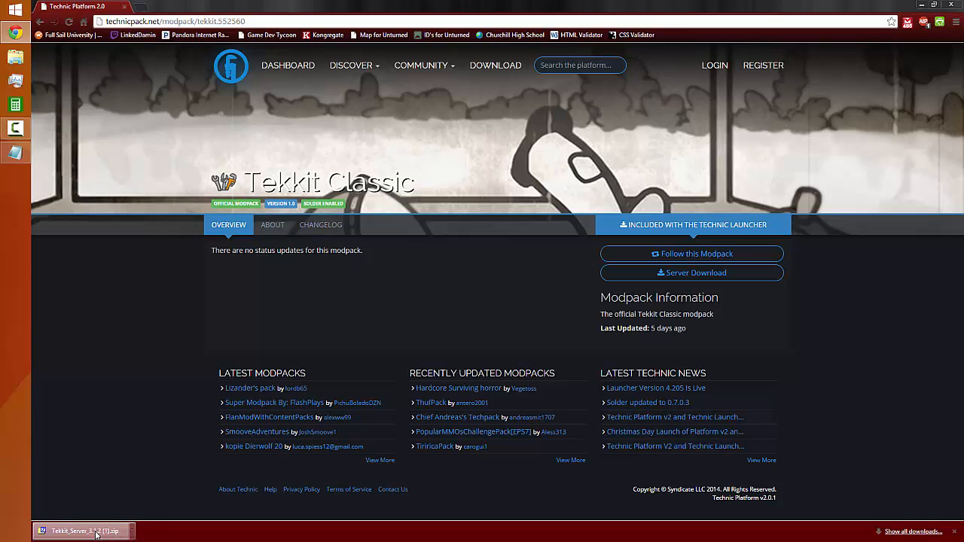
Open the downloaded Tekkit_Server_3.1.2 (1).zip archive in 7-Zip and close the browser
{"action": "left_click", "coordinate": [83, 530]}
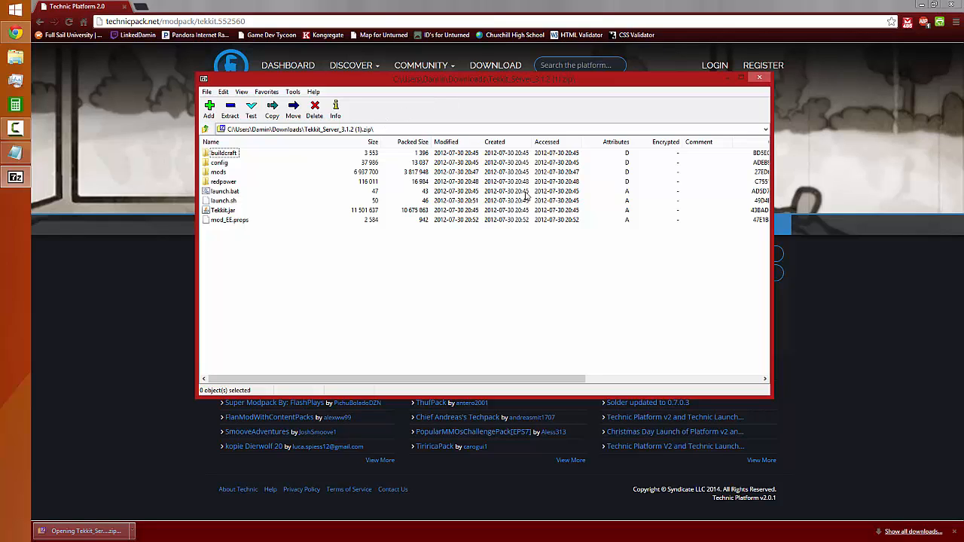
{"action": "mouse_move", "coordinate": [290, 274]}
{"action": "left_mouse_down"}
{"action": "mouse_move", "coordinate": [232, 175]}
{"action": "mouse_move", "coordinate": [232, 154]}
{"action": "mouse_move", "coordinate": [276, 275]}
{"action": "left_mouse_up"}
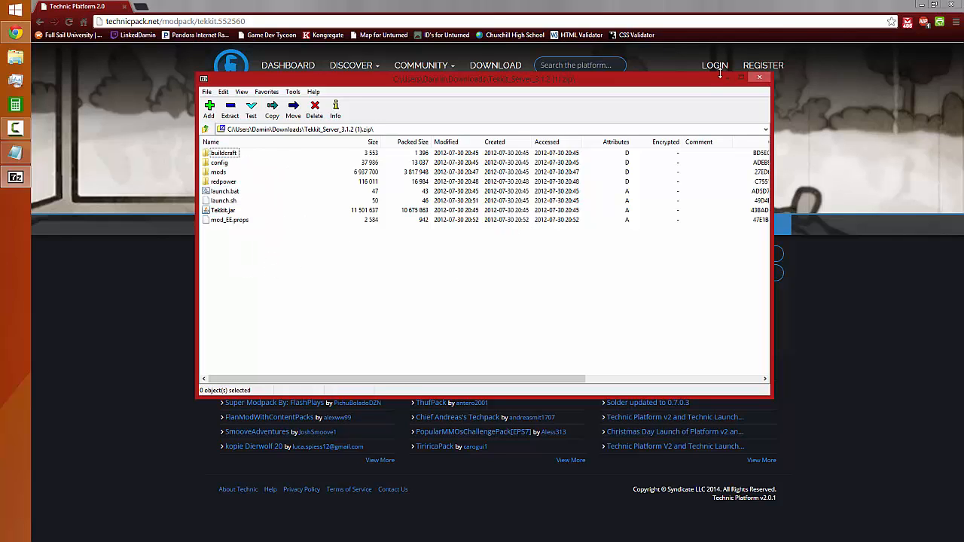
{"action": "left_click", "coordinate": [950, 4]}
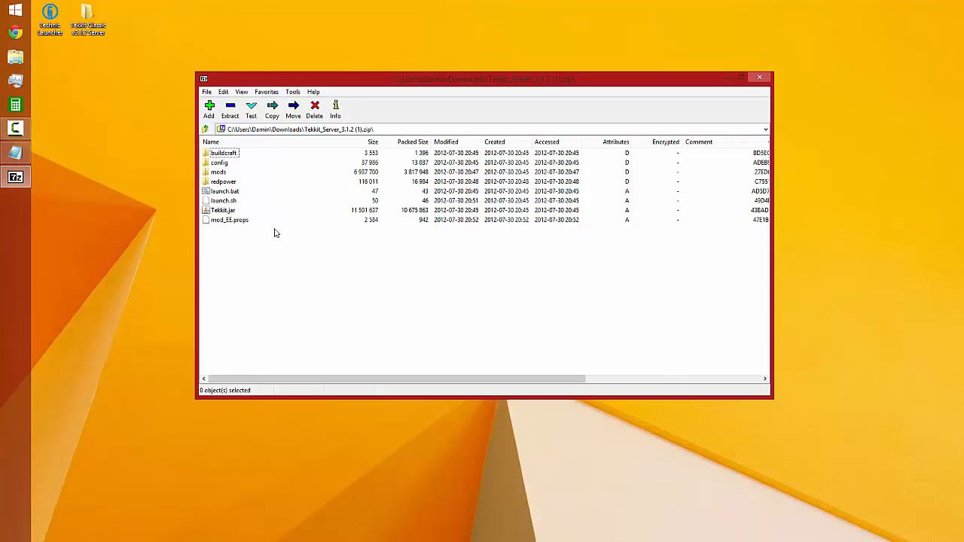
Open the Tekkit Classic v3.1.2 Server desktop folder and arrange its window side by side with a narrowed archive window
{"action": "double_click", "coordinate": [88, 21]}
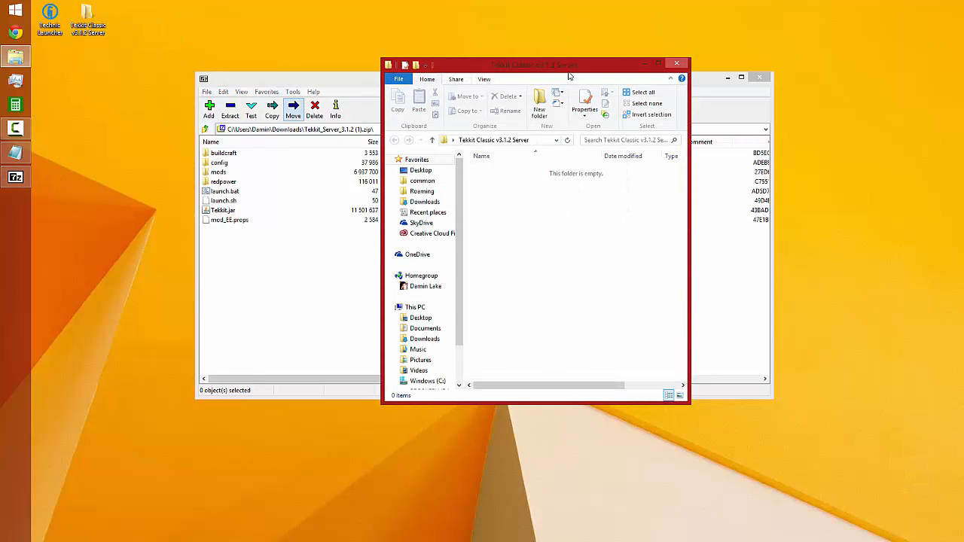
{"action": "left_click_drag", "start_coordinate": [565, 70], "coordinate": [225, 68]}
{"action": "left_click_drag", "start_coordinate": [482, 80], "coordinate": [598, 78]}
{"action": "left_click_drag", "start_coordinate": [888, 132], "coordinate": [538, 132]}
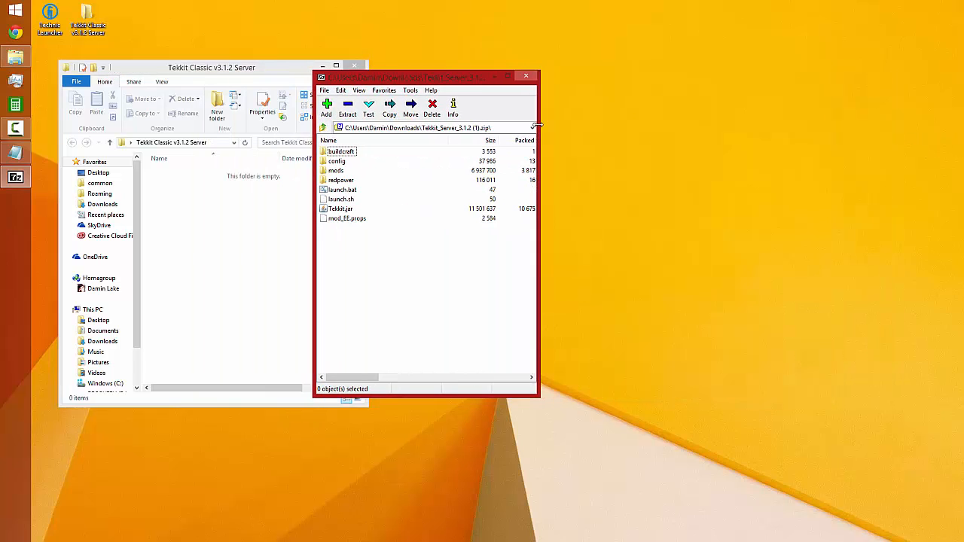
{"action": "left_click_drag", "start_coordinate": [450, 78], "coordinate": [584, 70]}
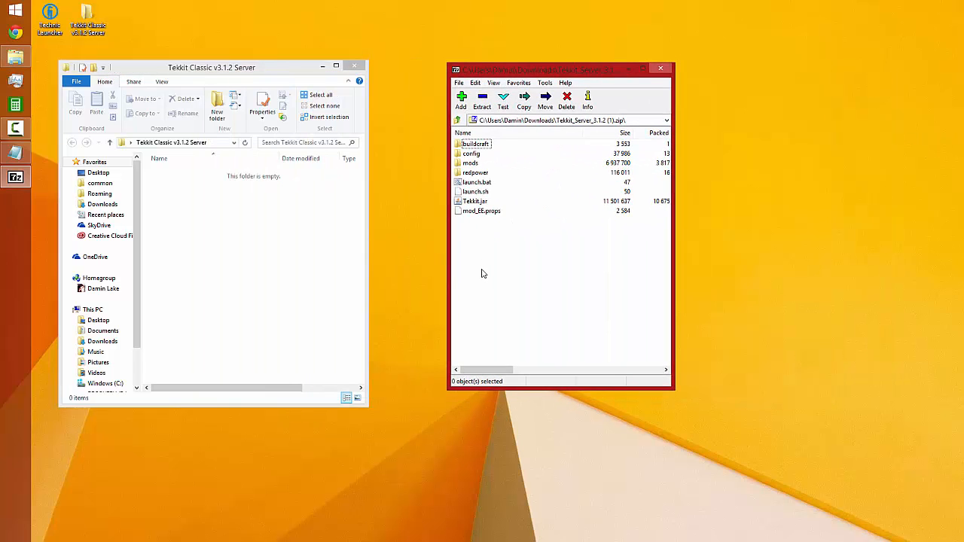
Extract the whole server archive into the Tekkit Classic v3.1.2 Server folder on the desktop
{"action": "left_click", "coordinate": [482, 101]}
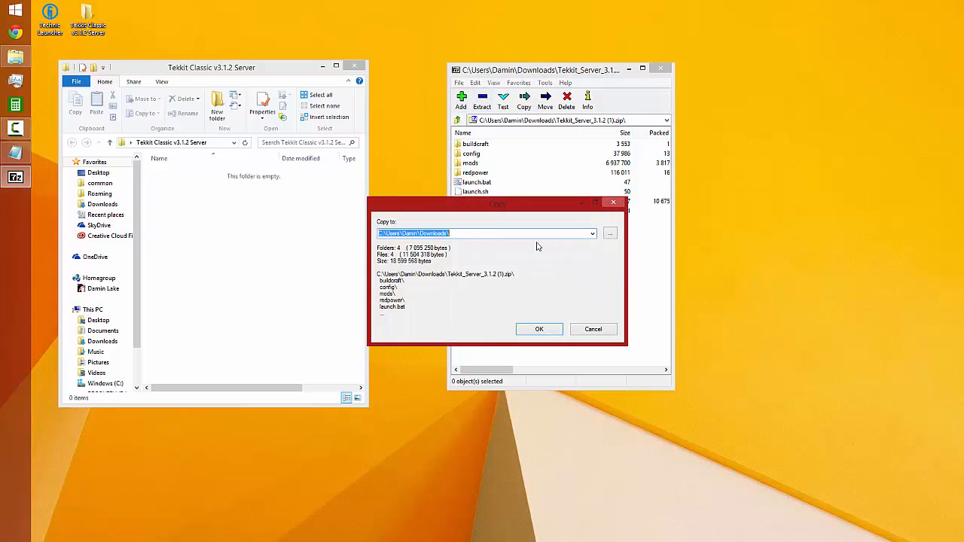
{"action": "left_click", "coordinate": [611, 238]}
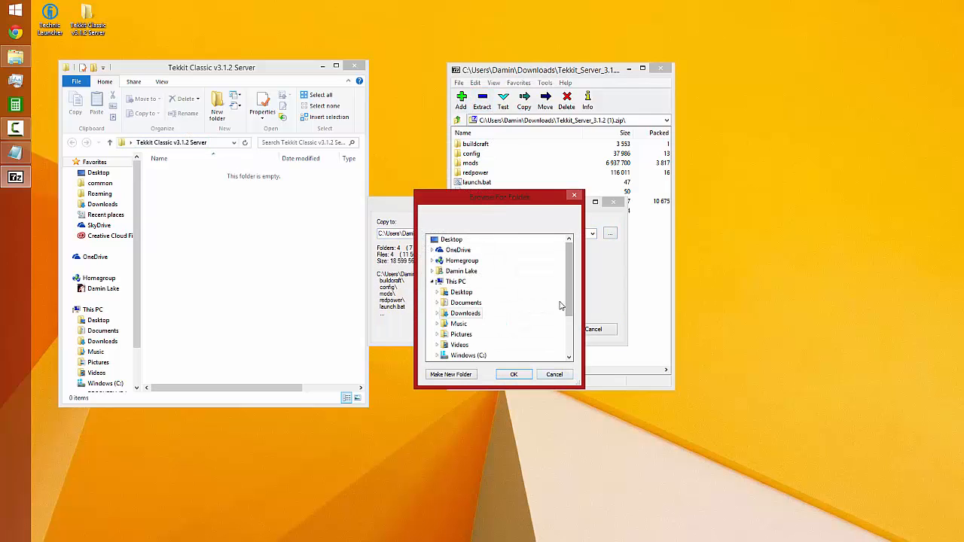
{"action": "left_click_drag", "start_coordinate": [565, 303], "coordinate": [572, 336]}
{"action": "left_click", "coordinate": [512, 356]}
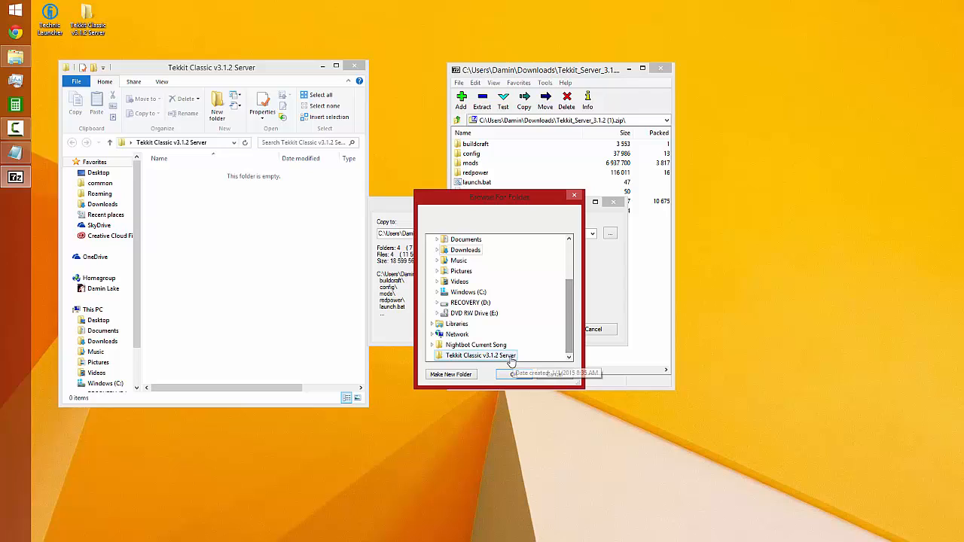
{"action": "left_click", "coordinate": [513, 375]}
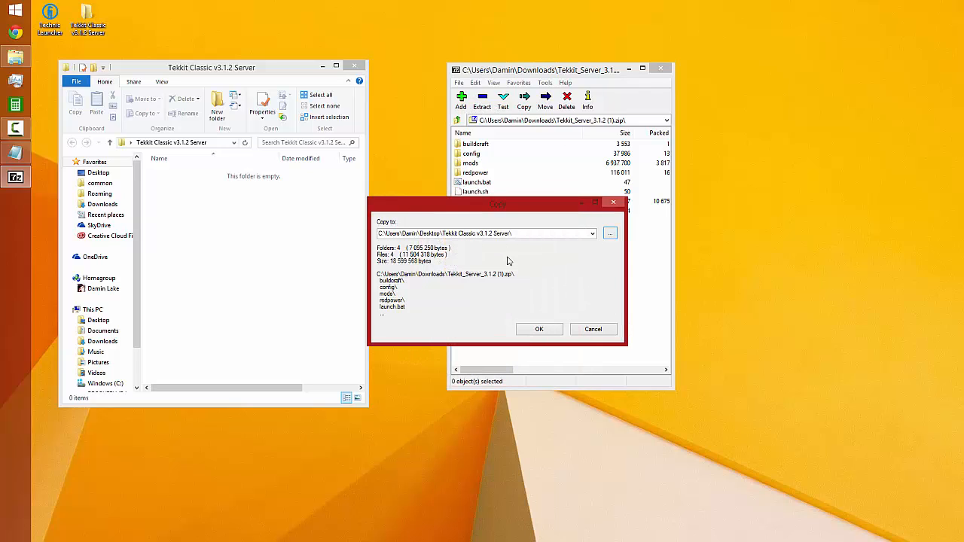
{"action": "left_click", "coordinate": [551, 329]}
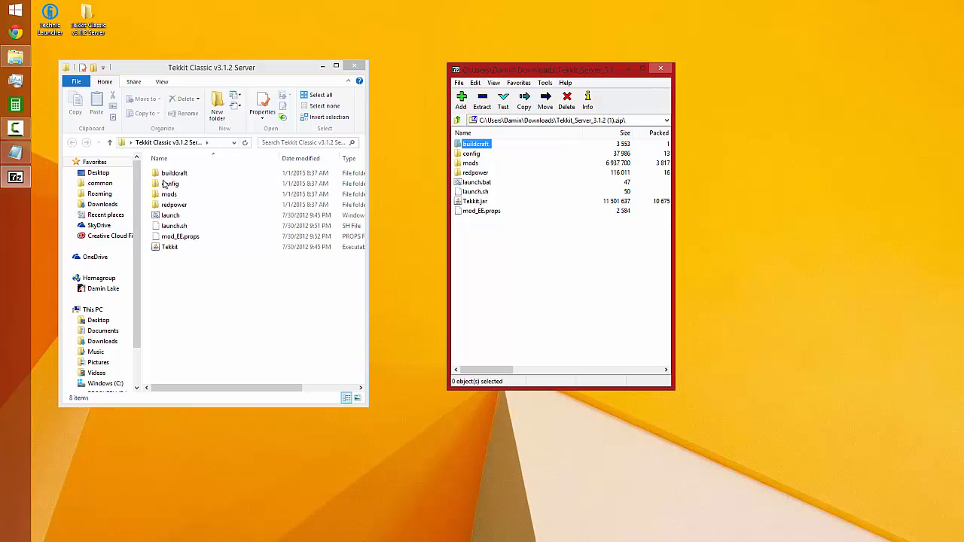
Close the archive window, and widen and reposition the server folder window so all its file columns fit
{"action": "left_click_drag", "start_coordinate": [490, 245], "coordinate": [481, 145]}
{"action": "left_click_drag", "start_coordinate": [476, 245], "coordinate": [480, 144]}
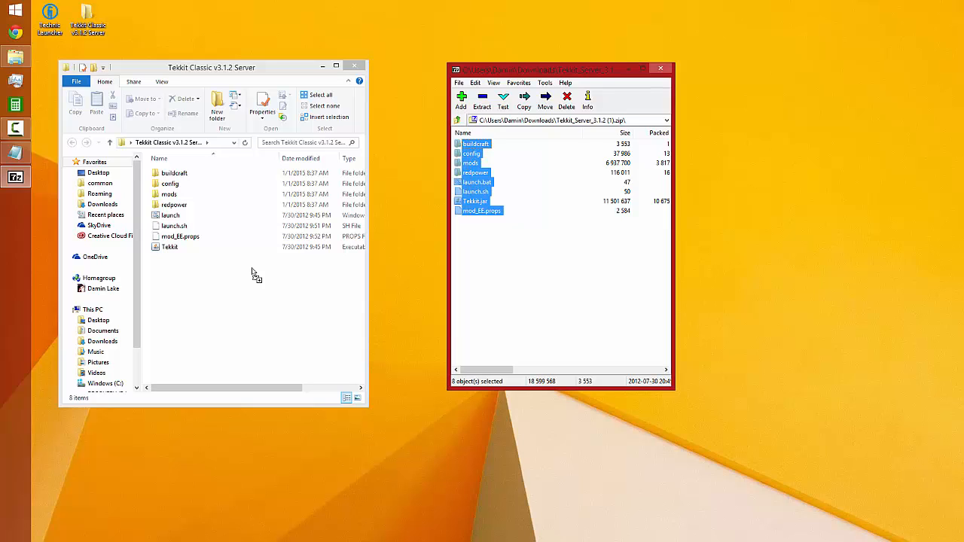
{"action": "left_click", "coordinate": [660, 69]}
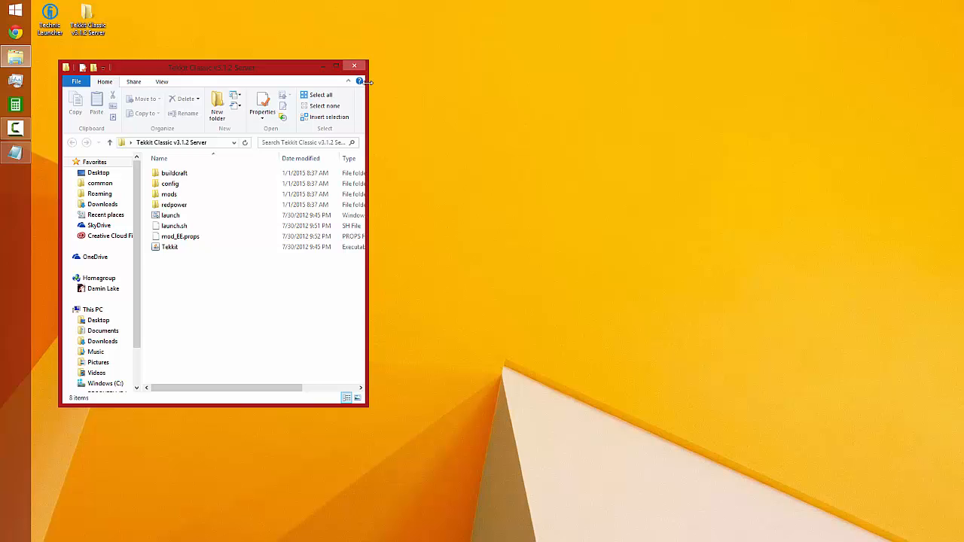
{"action": "left_click_drag", "start_coordinate": [367, 88], "coordinate": [486, 88]}
{"action": "left_click_drag", "start_coordinate": [373, 67], "coordinate": [546, 52]}
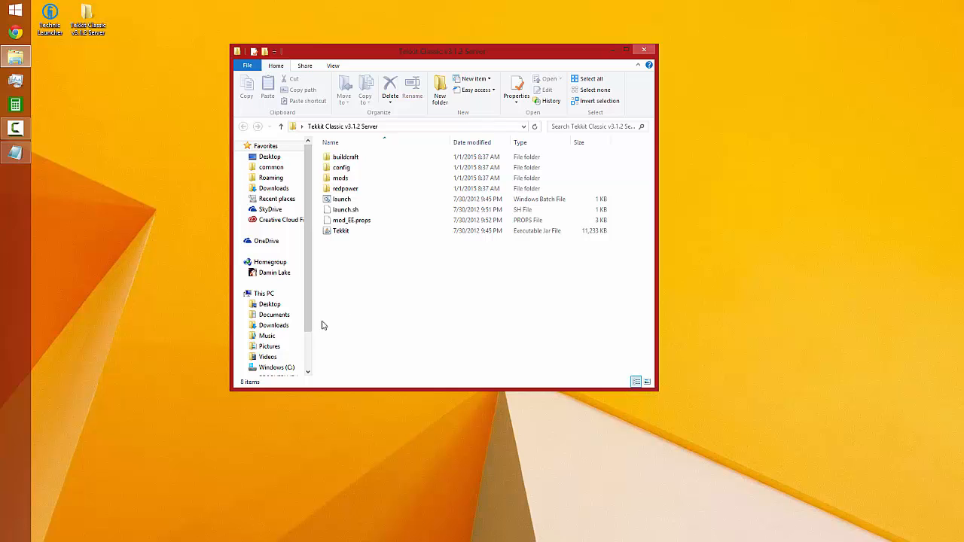
Switch to Chrome, go to java.com and open the Java for Windows download page
{"action": "left_click", "coordinate": [15, 33]}
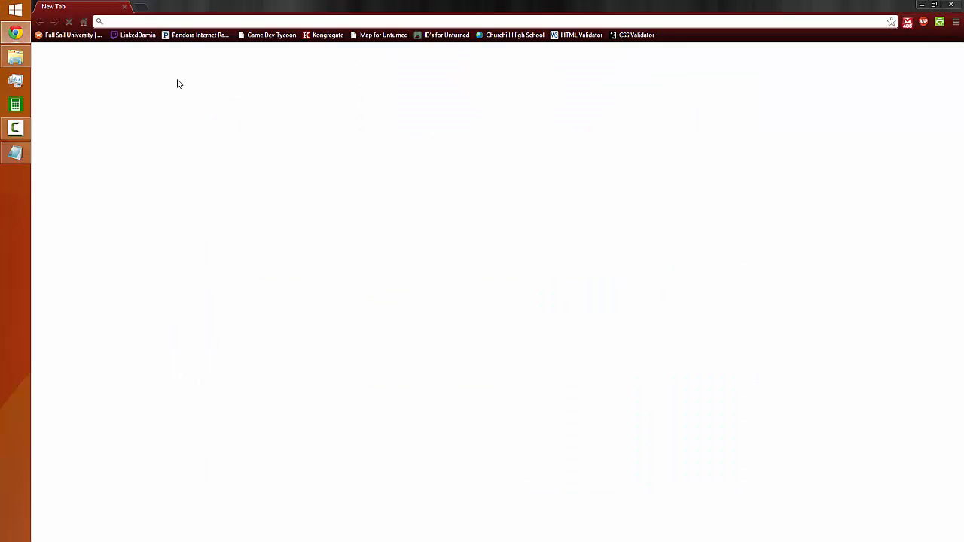
{"action": "type", "text": "java.com"}
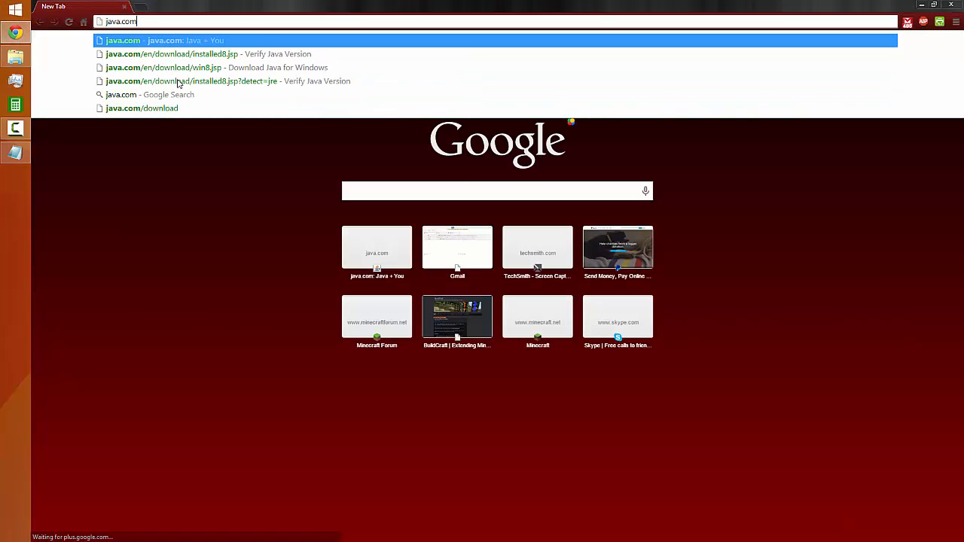
{"action": "key", "text": "Return"}
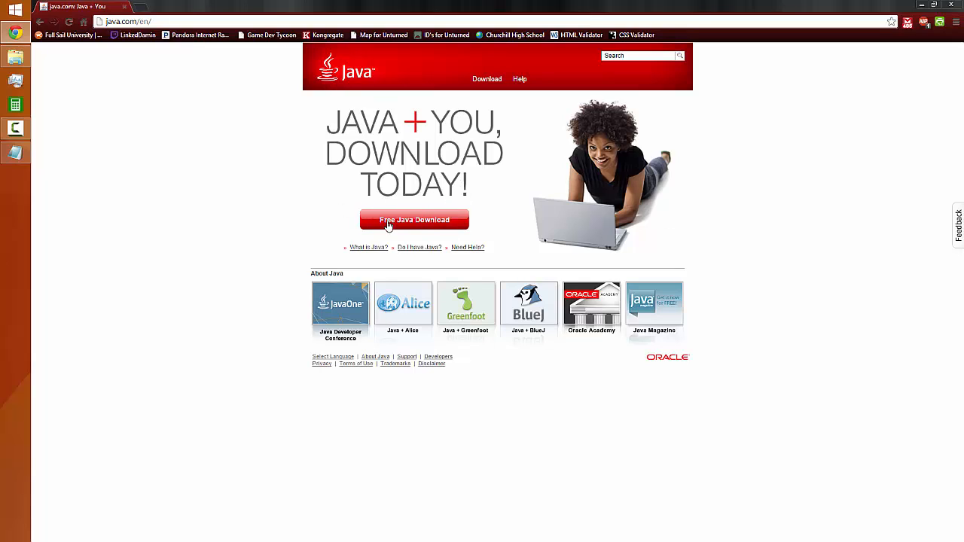
{"action": "left_click", "coordinate": [479, 84]}
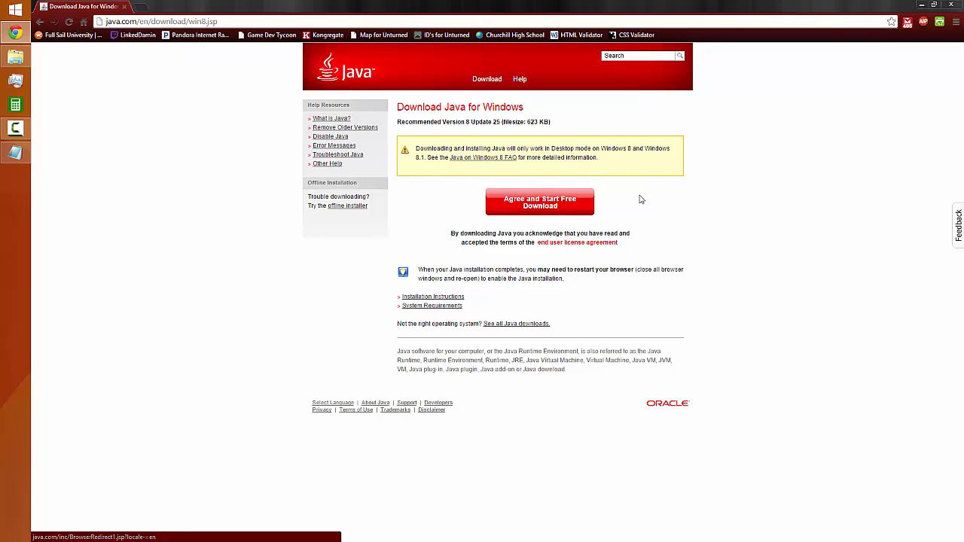
Read the note about downloading and installing Java in Desktop mode on Windows 8, and close the browser
{"action": "left_click_drag", "start_coordinate": [597, 148], "coordinate": [650, 148]}
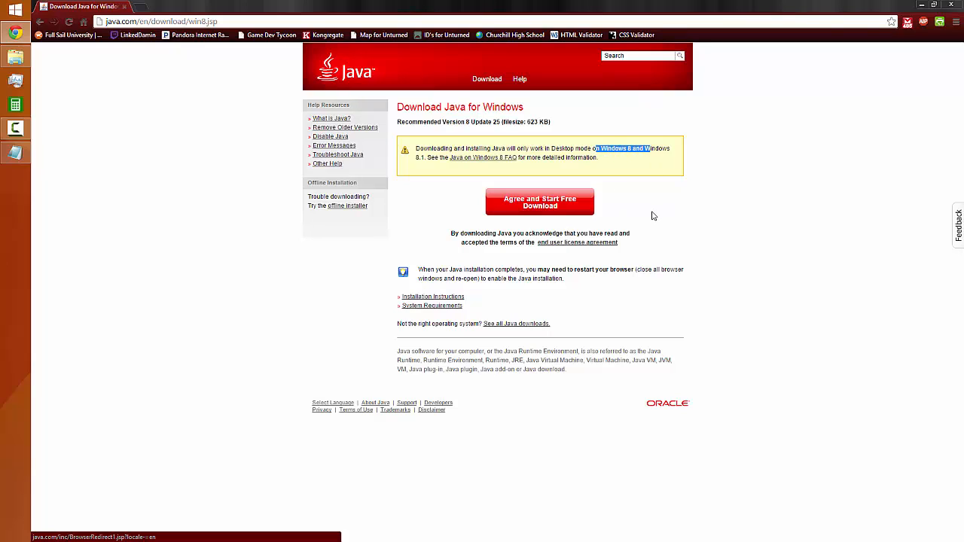
{"action": "left_click", "coordinate": [640, 183]}
{"action": "left_click_drag", "start_coordinate": [419, 149], "coordinate": [652, 158]}
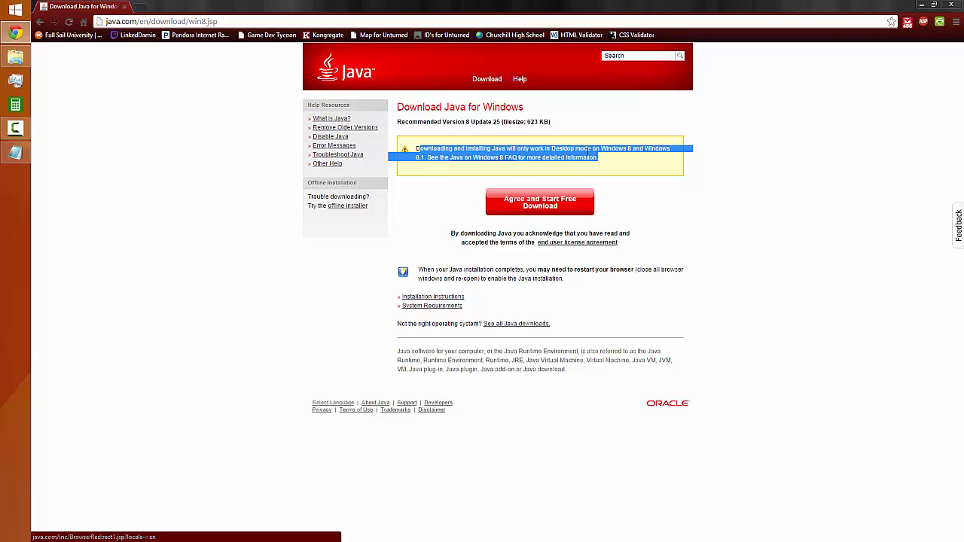
{"action": "left_click_drag", "start_coordinate": [588, 151], "coordinate": [424, 150]}
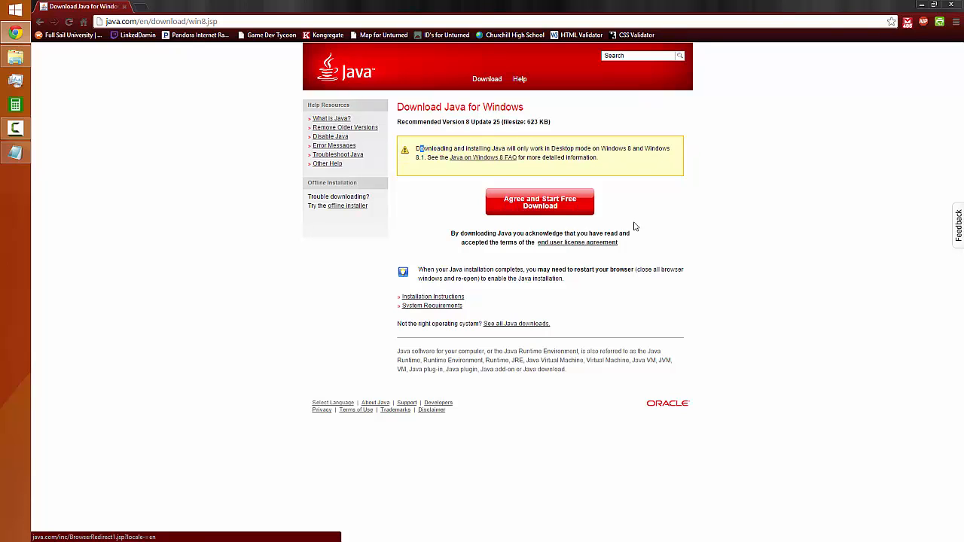
{"action": "left_click", "coordinate": [678, 226]}
{"action": "left_click", "coordinate": [949, 6]}
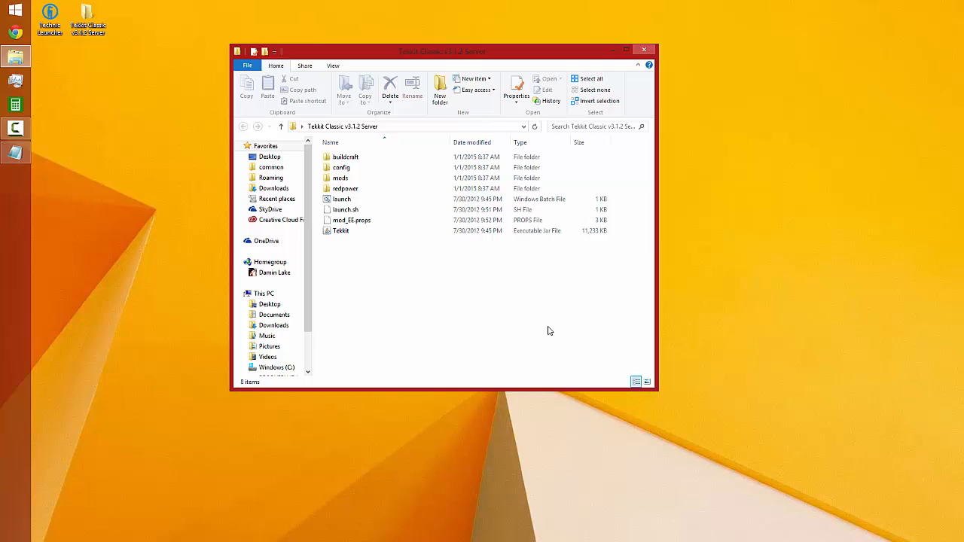
Look over the Tekkit, mod_EE.props and launch.sh files in the server folder
{"action": "left_click", "coordinate": [344, 233]}
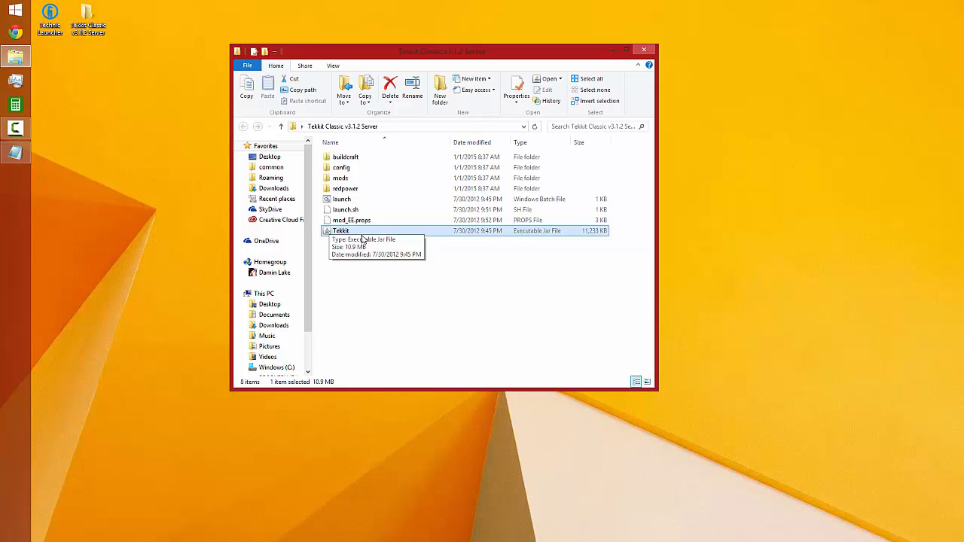
{"action": "left_click", "coordinate": [348, 222]}
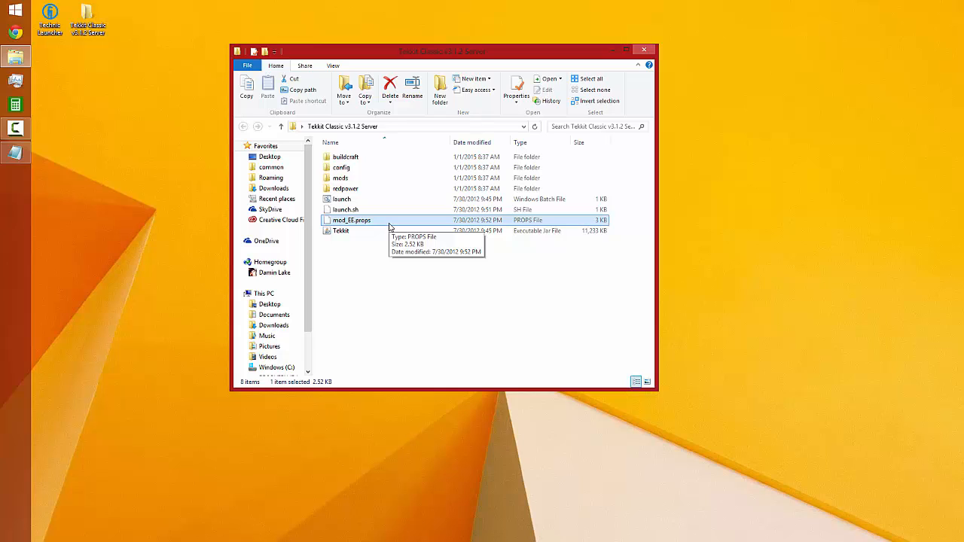
{"action": "left_click", "coordinate": [348, 210]}
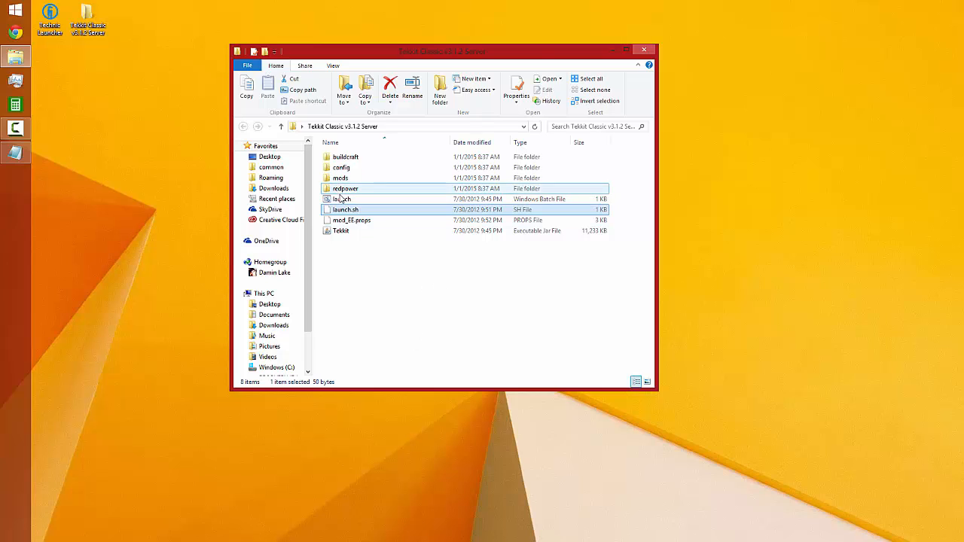
Open the launch batch file for editing in Notepad, inspect its commands and close it
{"action": "left_click", "coordinate": [341, 200]}
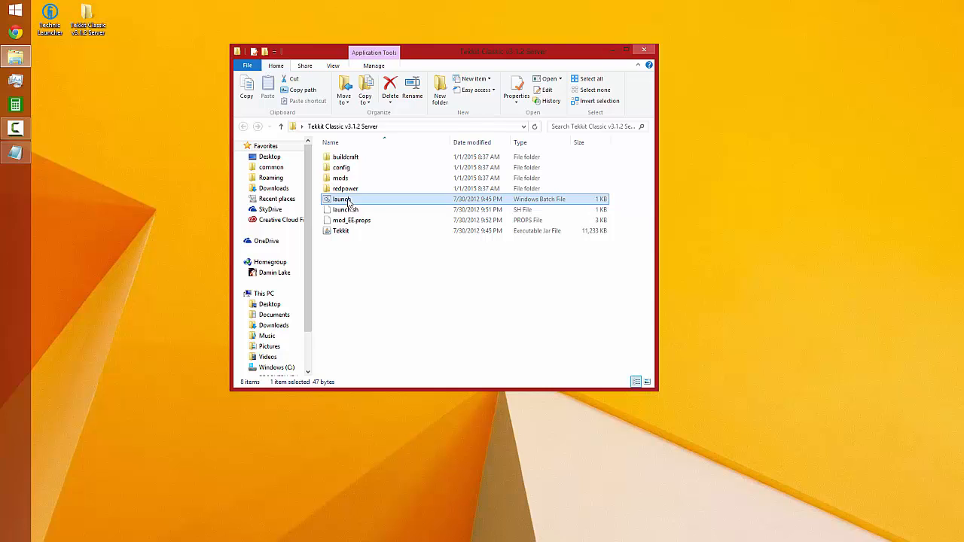
{"action": "right_click", "coordinate": [348, 201]}
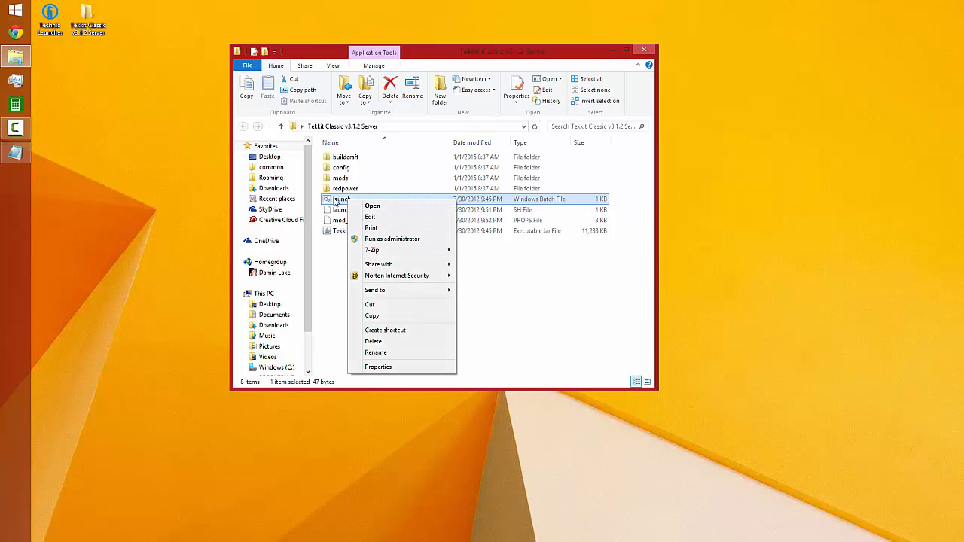
{"action": "left_click", "coordinate": [370, 216]}
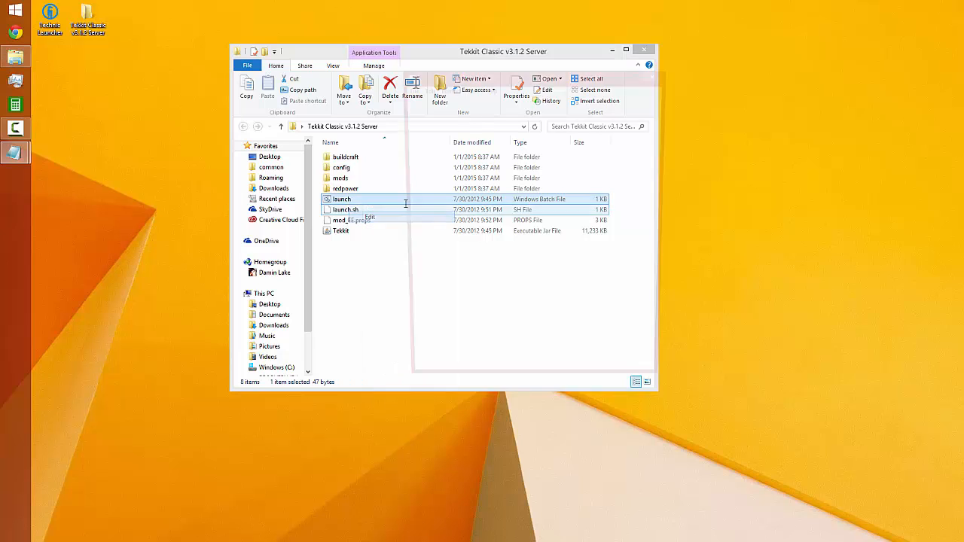
{"action": "left_click_drag", "start_coordinate": [426, 108], "coordinate": [364, 108]}
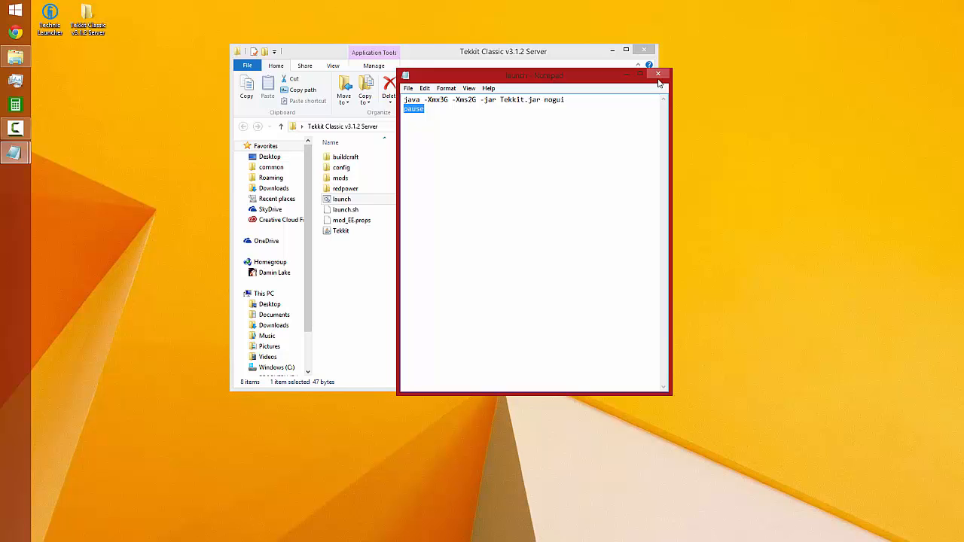
{"action": "left_click", "coordinate": [658, 74]}
{"action": "left_click", "coordinate": [352, 211]}
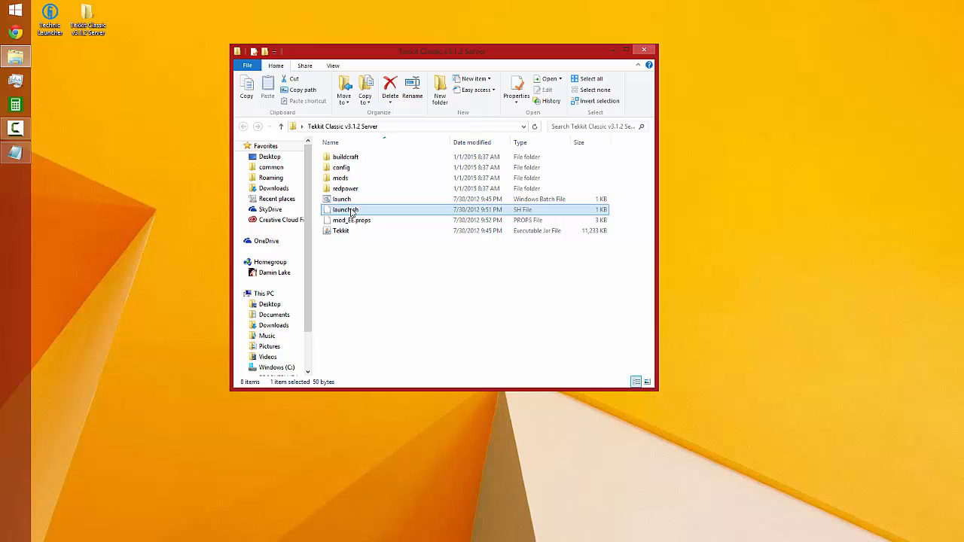
{"action": "left_click", "coordinate": [344, 201]}
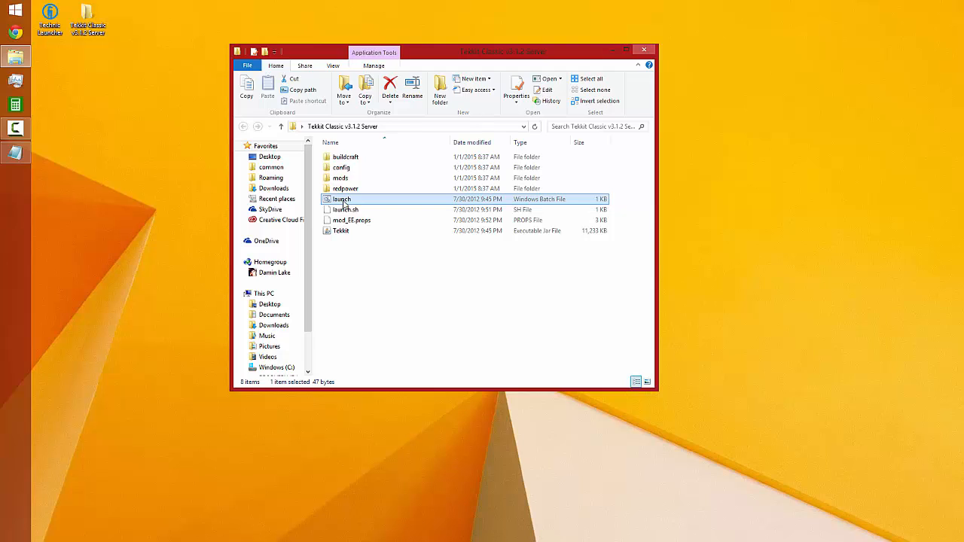
{"action": "left_click", "coordinate": [340, 231]}
{"action": "left_click", "coordinate": [344, 201]}
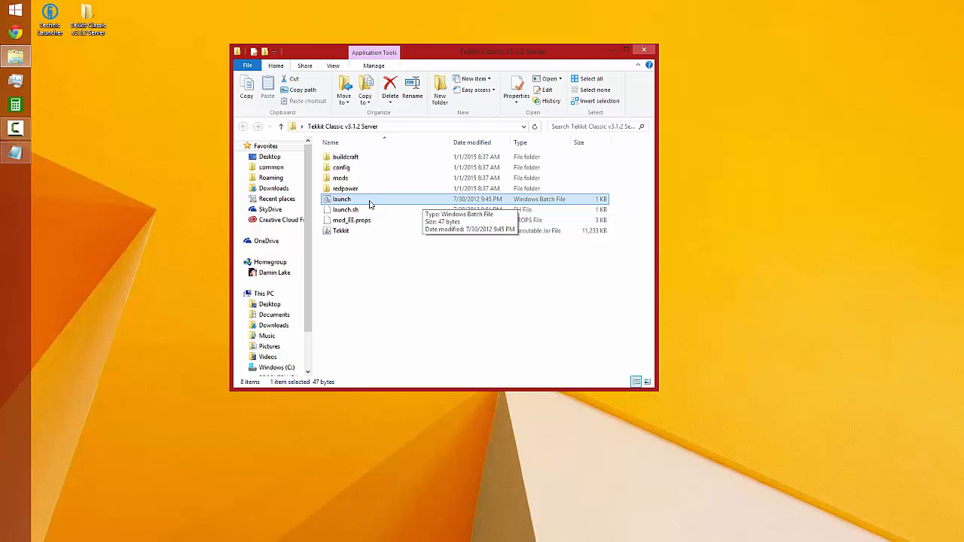
{"action": "right_click", "coordinate": [369, 202]}
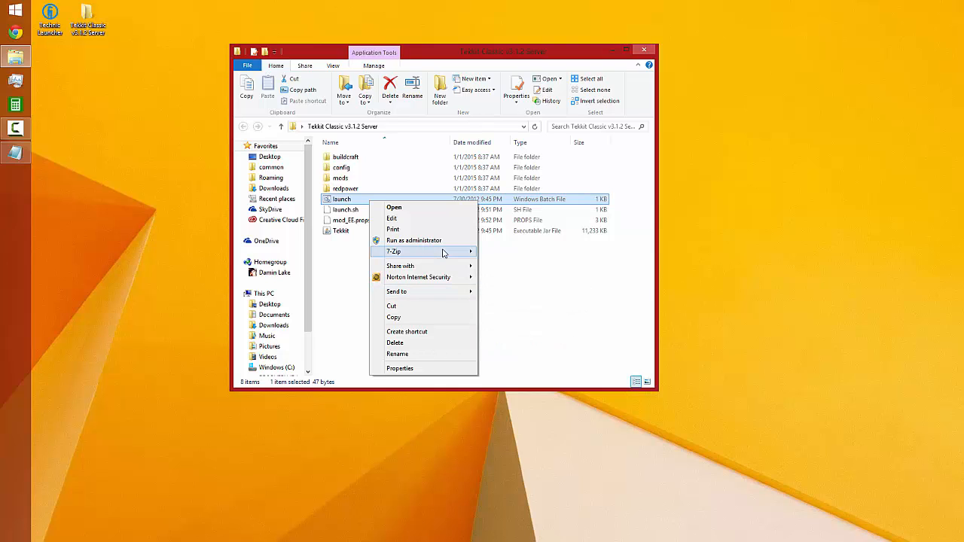
{"action": "mouse_move", "coordinate": [444, 253]}
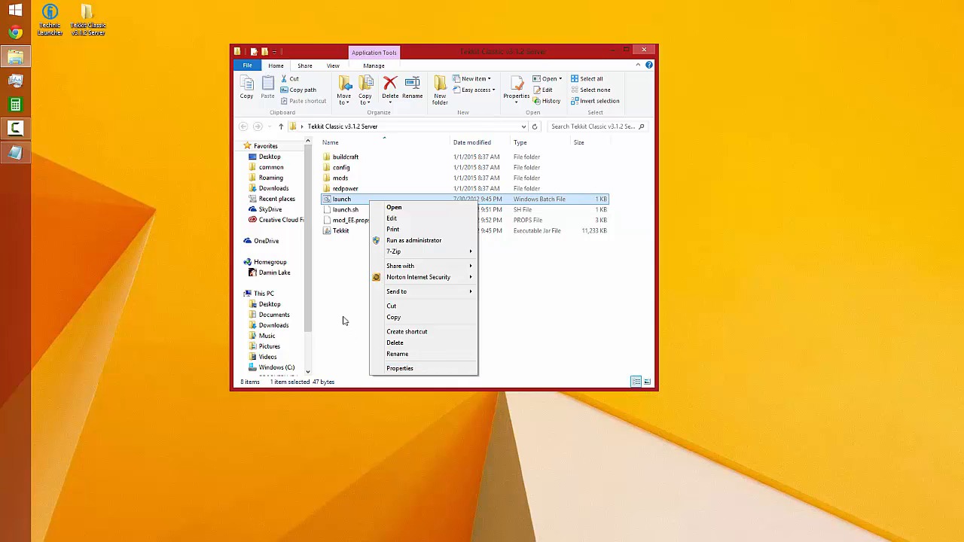
{"action": "left_click", "coordinate": [338, 278]}
View the file details in the launch batch file's properties and close them without changes
{"action": "right_click", "coordinate": [348, 198]}
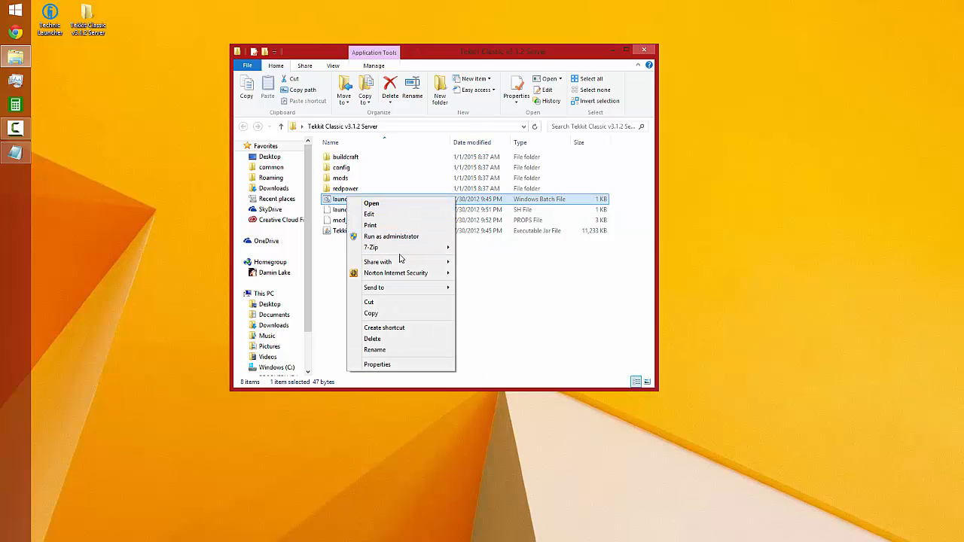
{"action": "left_click", "coordinate": [391, 364]}
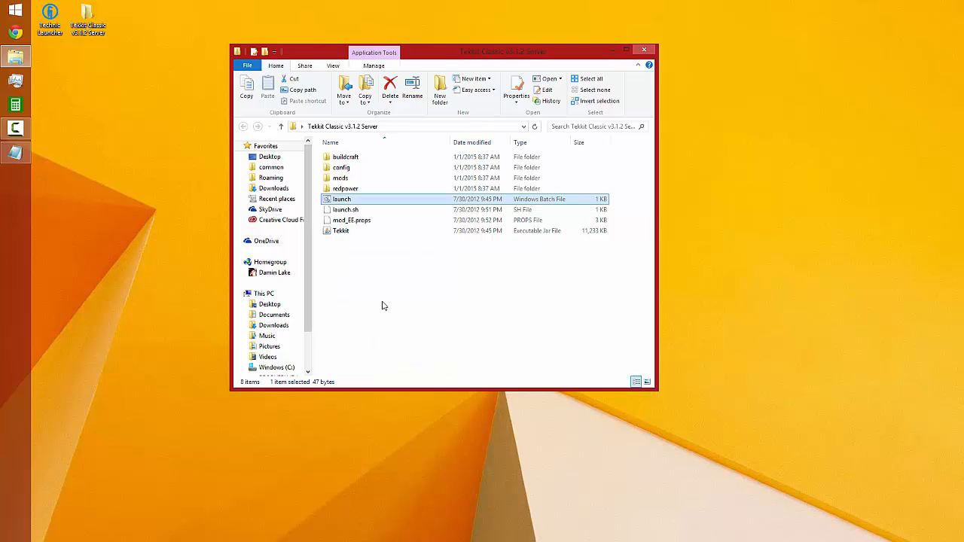
{"action": "left_click", "coordinate": [414, 221]}
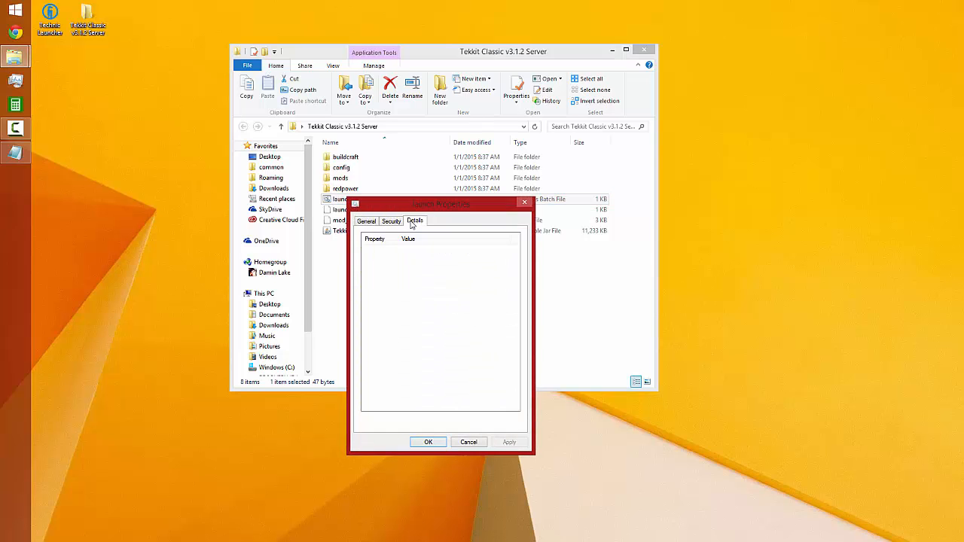
{"action": "left_click", "coordinate": [467, 442]}
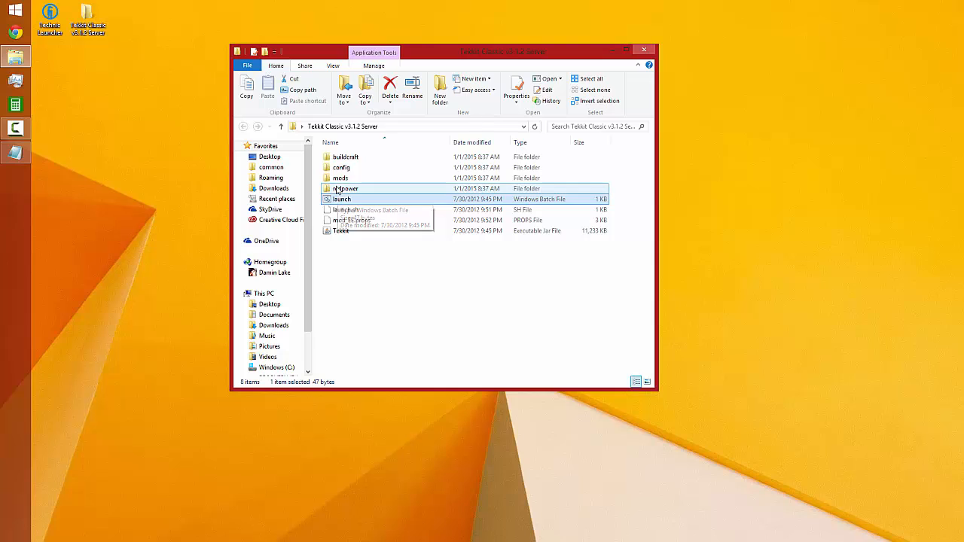
Try to start the server with the launch batch file, read the console output and close the console
{"action": "left_click_drag", "start_coordinate": [308, 319], "coordinate": [315, 281]}
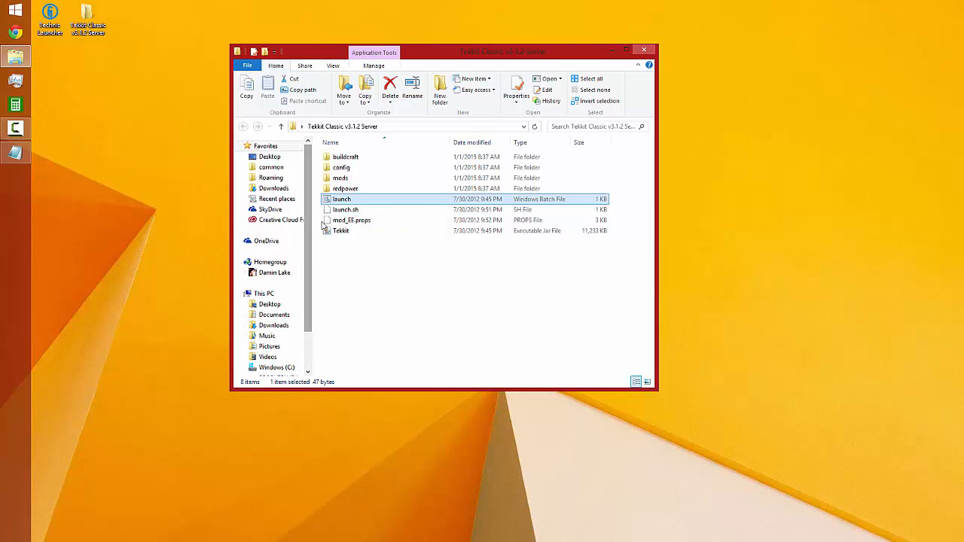
{"action": "double_click", "coordinate": [357, 203]}
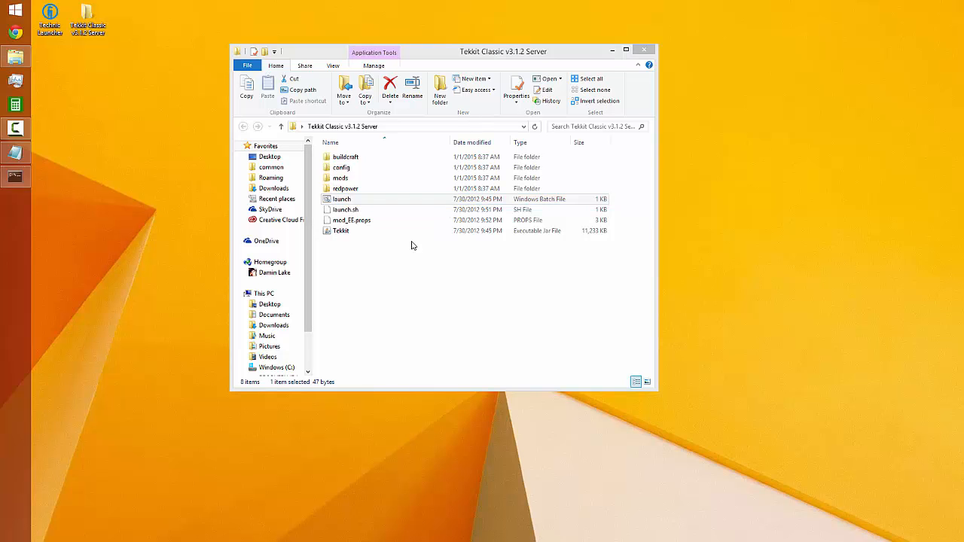
{"action": "left_click_drag", "start_coordinate": [366, 504], "coordinate": [412, 136]}
{"action": "left_click", "coordinate": [453, 128]}
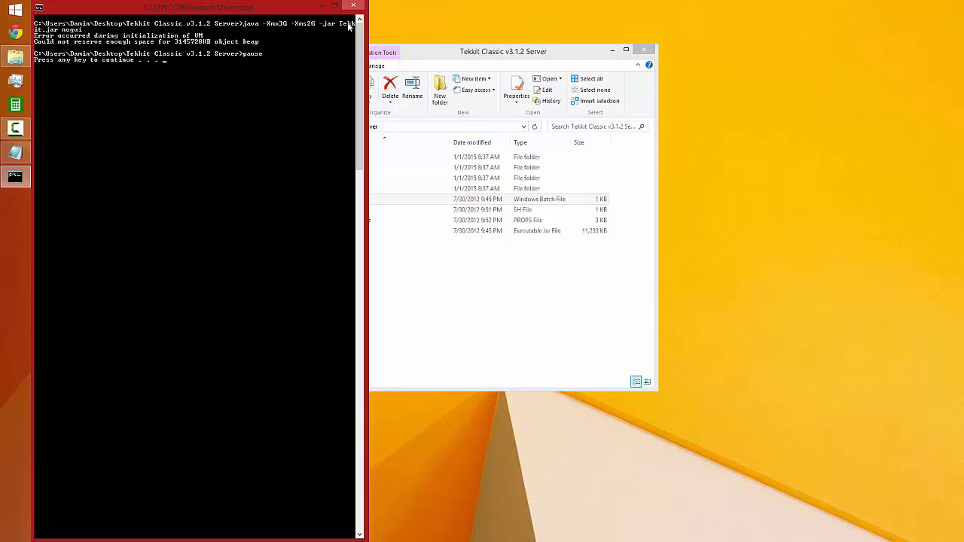
{"action": "left_click", "coordinate": [430, 230]}
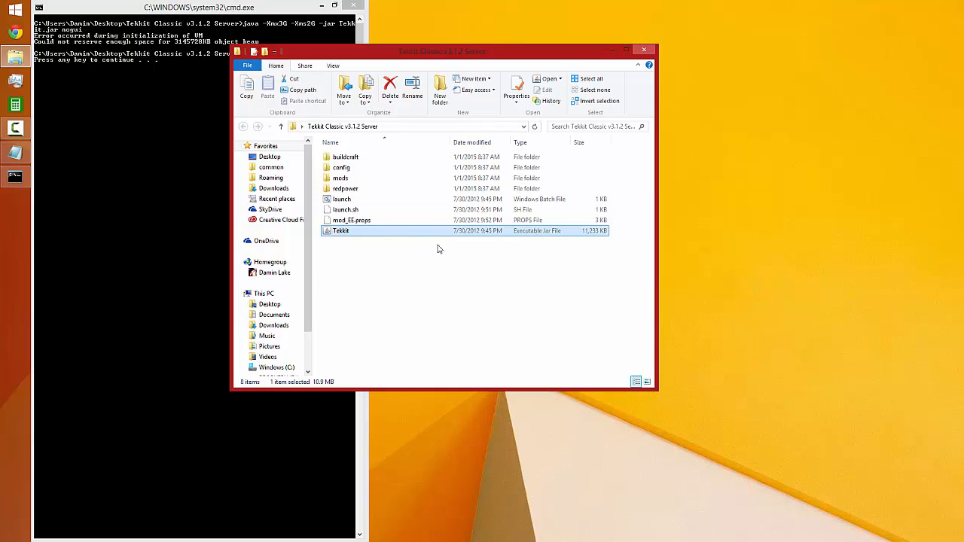
{"action": "left_click", "coordinate": [54, 34]}
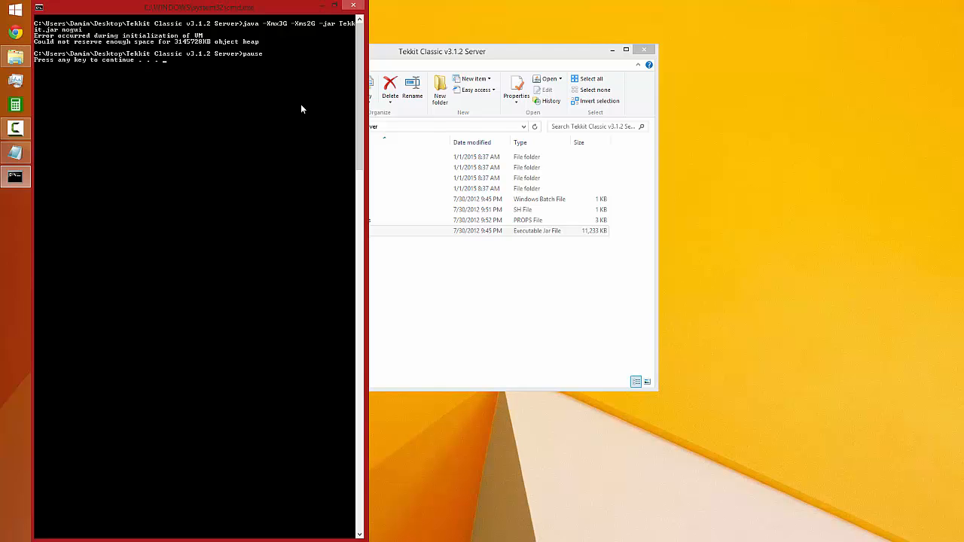
{"action": "key", "text": "Return"}
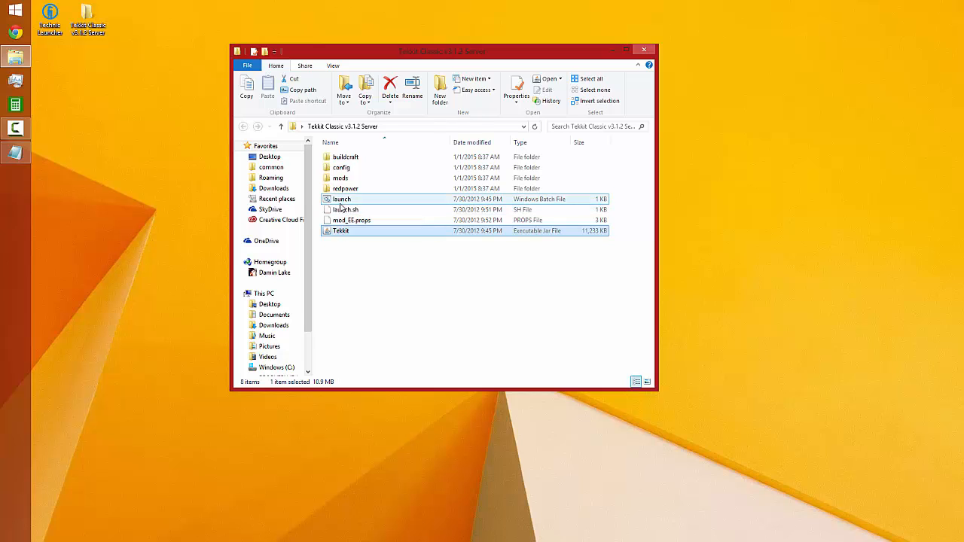
Run the launch batch file again and check the computer's memory usage in Task Manager
{"action": "double_click", "coordinate": [341, 202]}
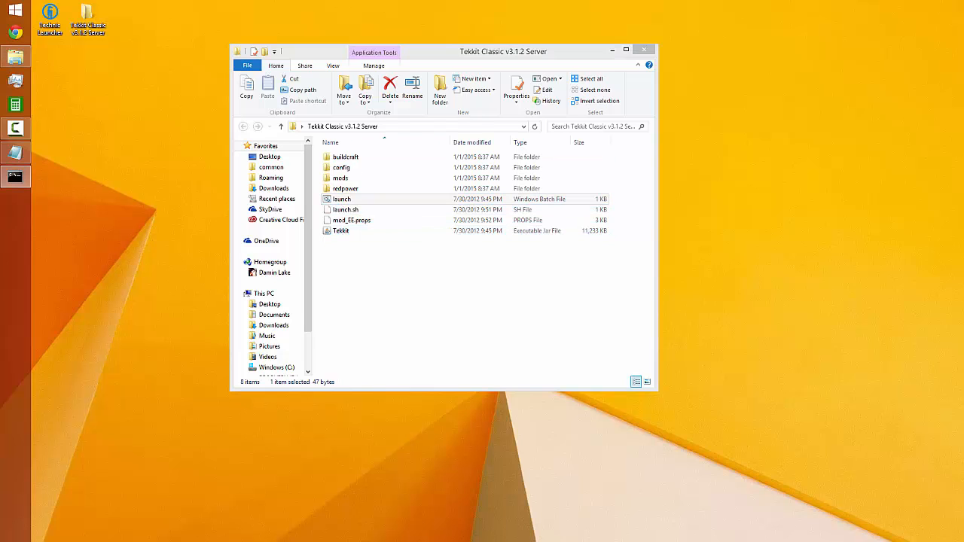
{"action": "left_click", "coordinate": [382, 171]}
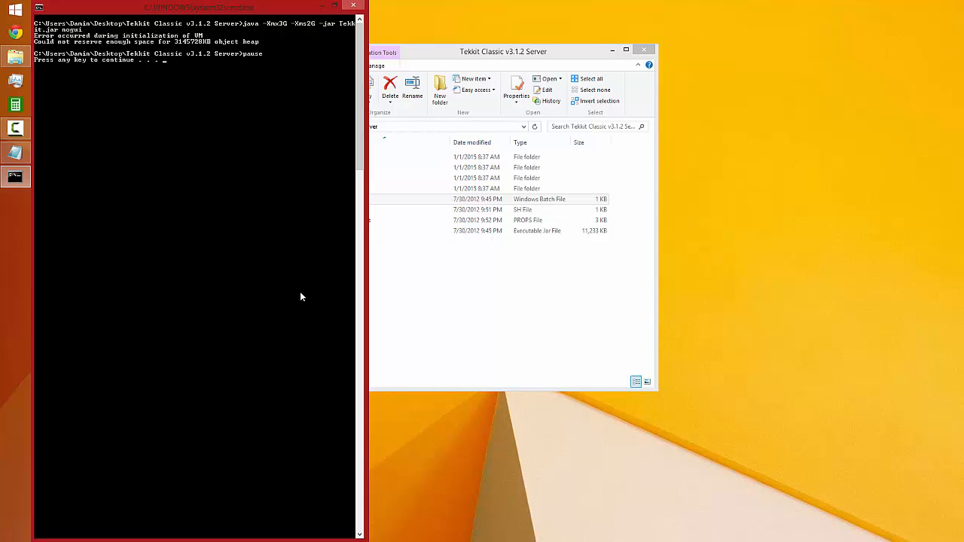
{"action": "left_click", "coordinate": [15, 83]}
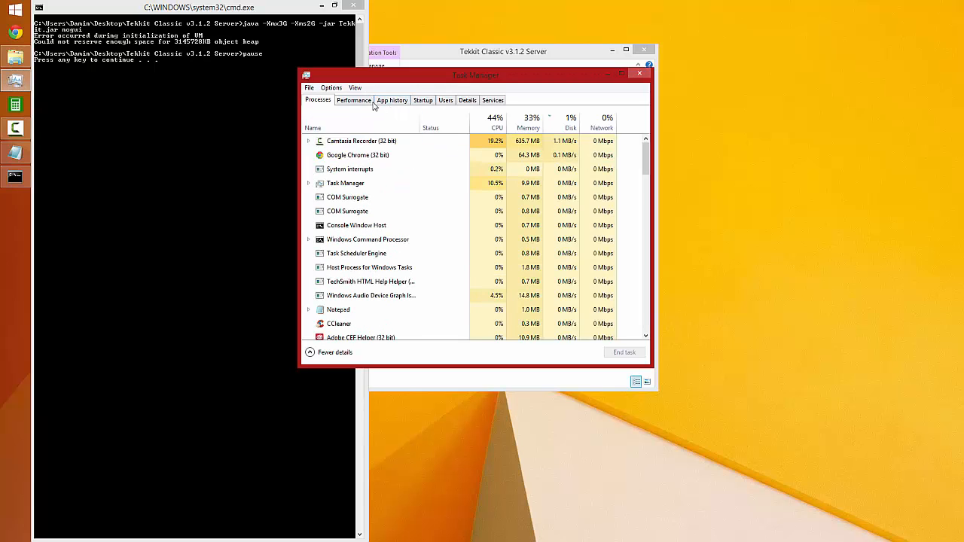
{"action": "left_click", "coordinate": [365, 100]}
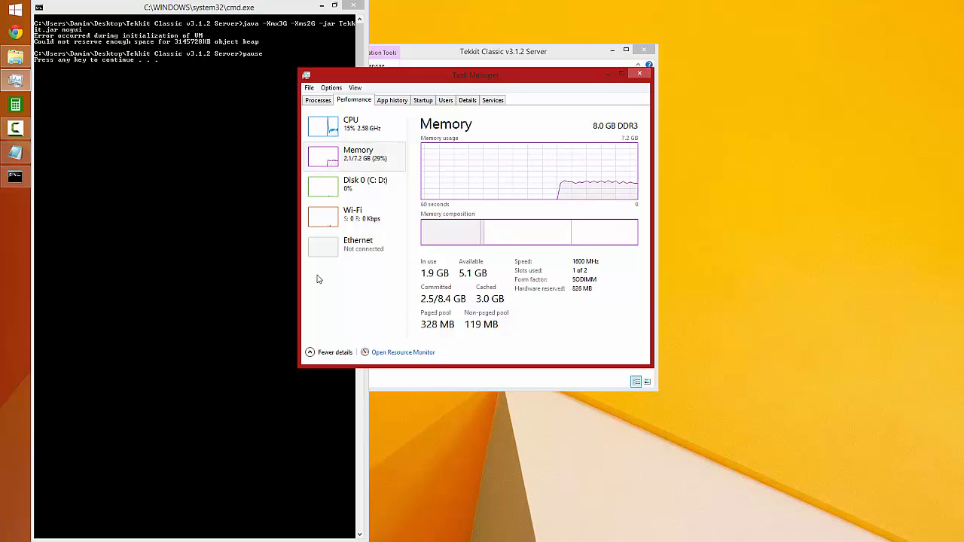
{"action": "left_click", "coordinate": [639, 74]}
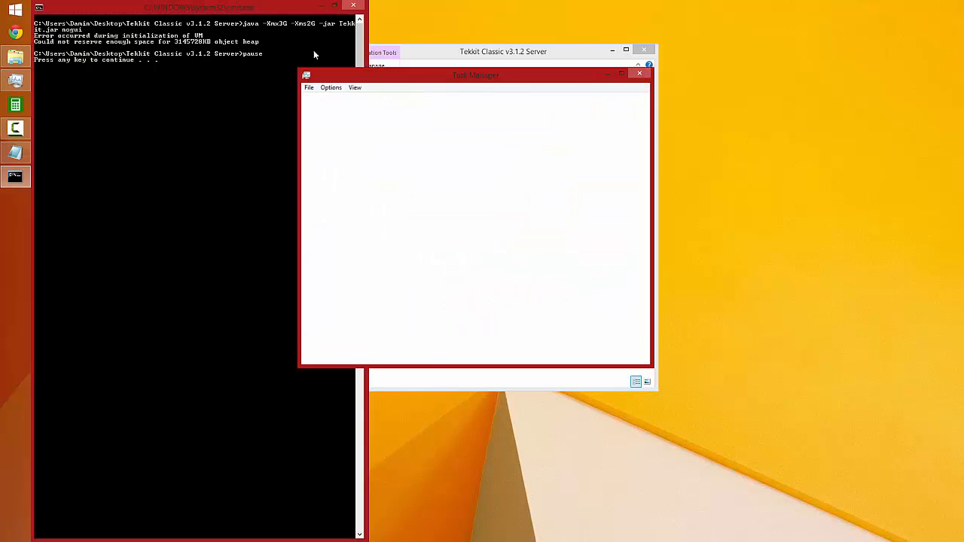
Rerun the launch batch file in a fresh console and close that console
{"action": "key", "text": "Return"}
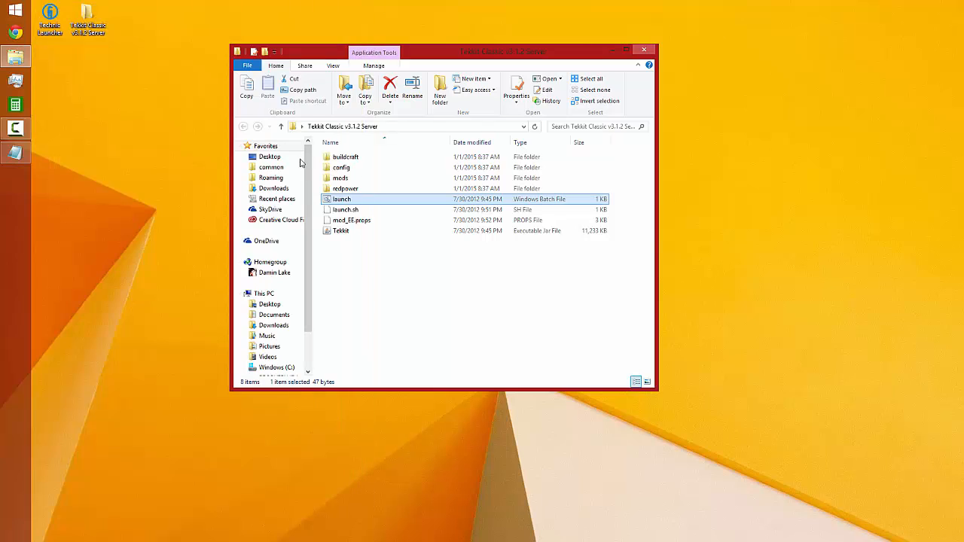
{"action": "double_click", "coordinate": [380, 196]}
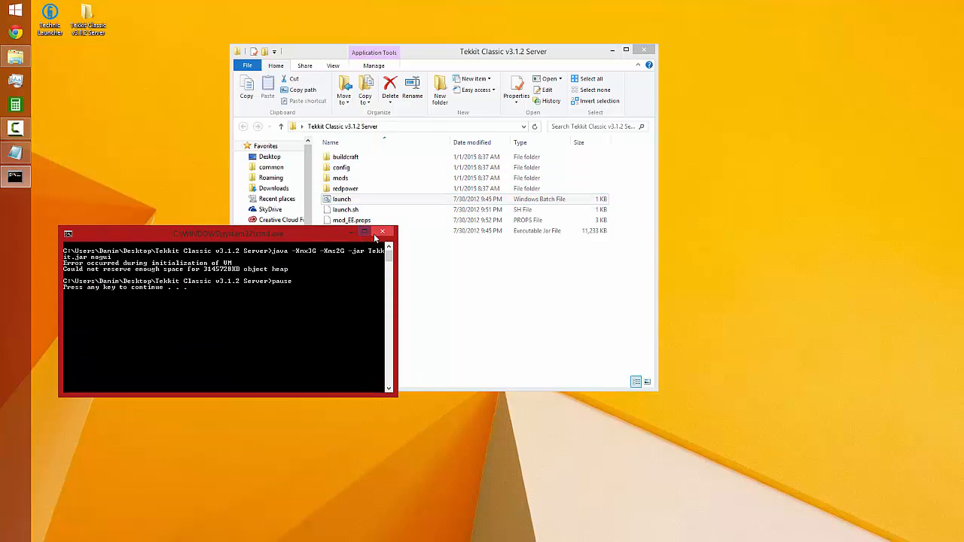
{"action": "left_click", "coordinate": [373, 236]}
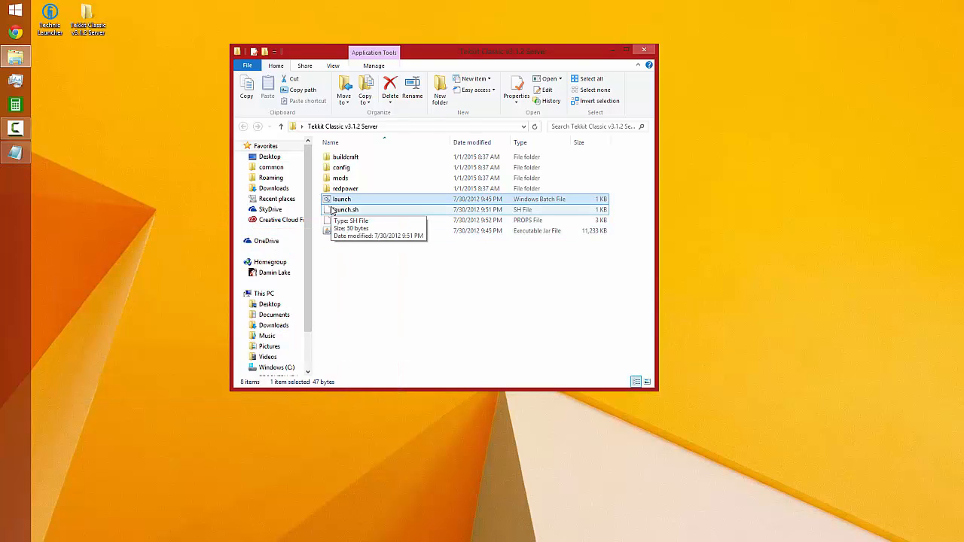
Set the launch batch file's memory options to -Xmx2G and -Xms1G, save it, and try to start the server with it
{"action": "right_click", "coordinate": [336, 202]}
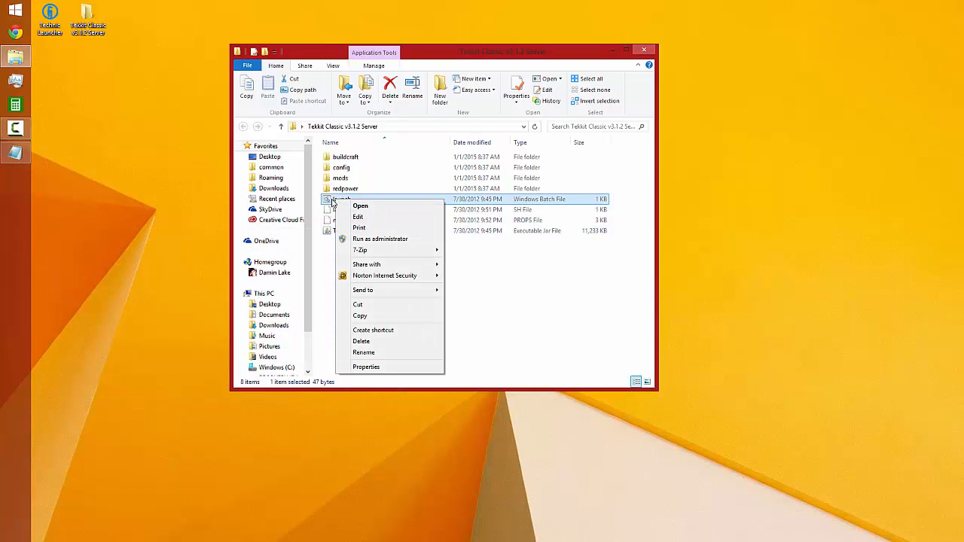
{"action": "left_click", "coordinate": [361, 218]}
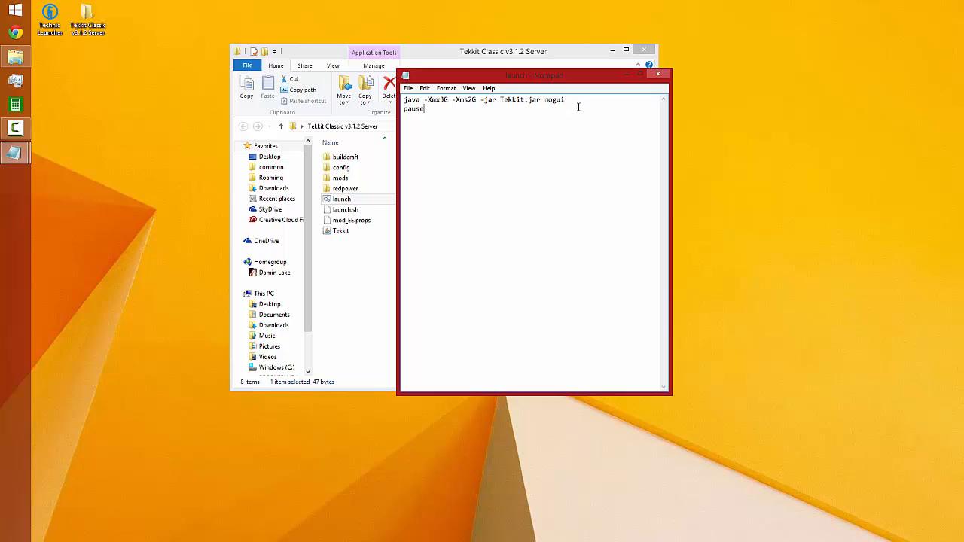
{"action": "left_click", "coordinate": [445, 100]}
{"action": "key", "text": "BackSpace"}
{"action": "type", "text": "2"}
{"action": "left_click", "coordinate": [474, 100]}
{"action": "key", "text": "BackSpace"}
{"action": "type", "text": "1"}
{"action": "left_click", "coordinate": [407, 88]}
{"action": "left_click", "coordinate": [421, 121]}
{"action": "left_click", "coordinate": [658, 73]}
{"action": "double_click", "coordinate": [343, 199]}
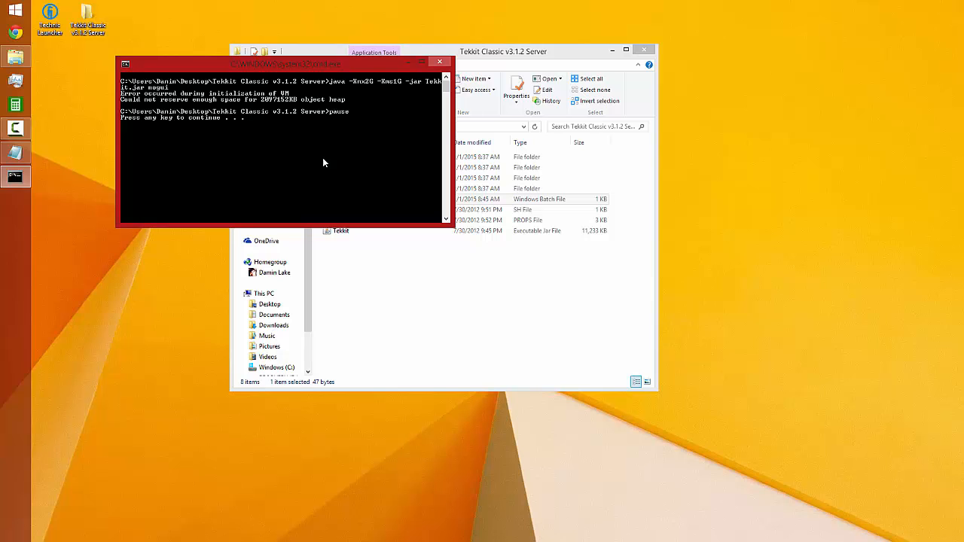
{"action": "key", "text": "Return"}
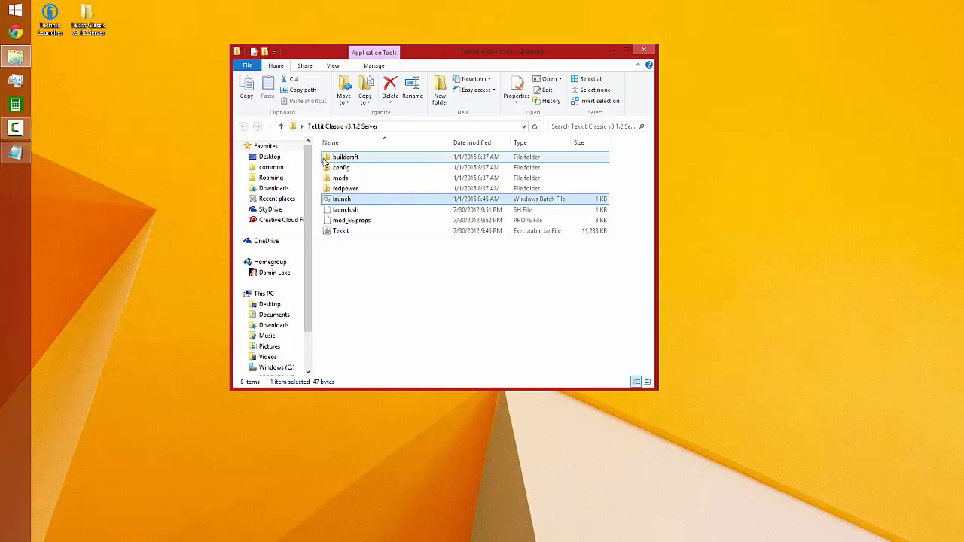
Set the maximum memory option in the launch batch file to -Xmx1G, save the file and close it
{"action": "right_click", "coordinate": [350, 202]}
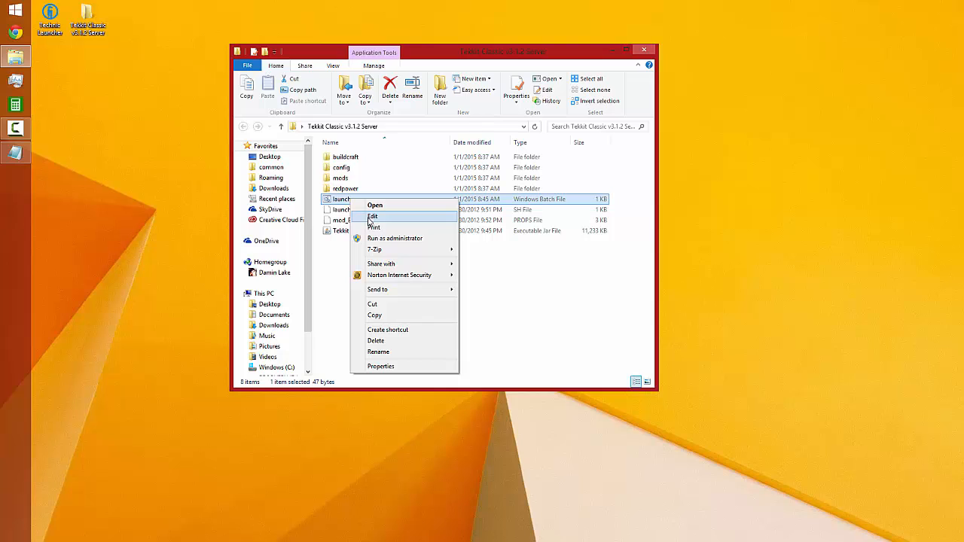
{"action": "left_click", "coordinate": [372, 217]}
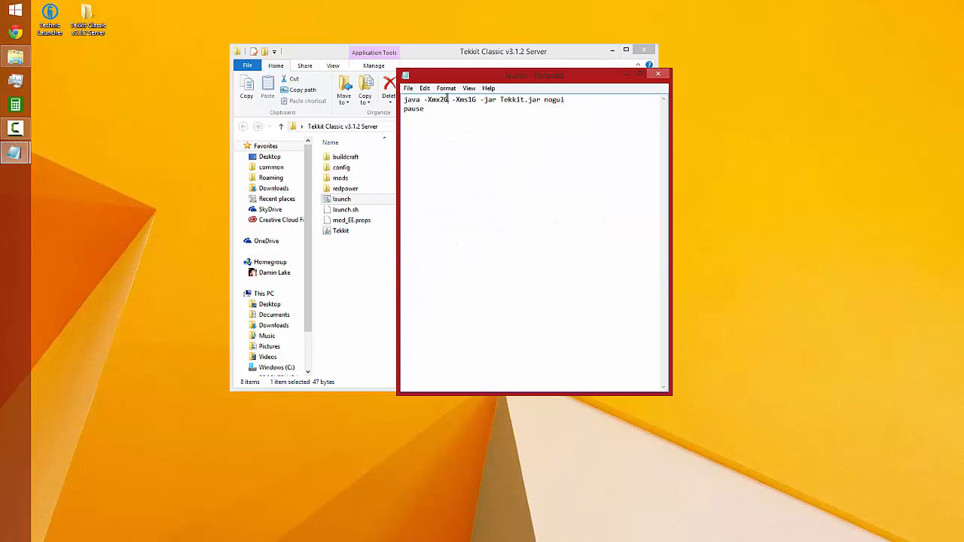
{"action": "left_click", "coordinate": [443, 98]}
{"action": "key", "text": "BackSpace"}
{"action": "type", "text": "1"}
{"action": "left_click", "coordinate": [407, 88]}
{"action": "left_click", "coordinate": [424, 122]}
{"action": "left_click", "coordinate": [658, 73]}
Start the server with the launch batch file and review its startup output in an enlarged console
{"action": "double_click", "coordinate": [361, 199]}
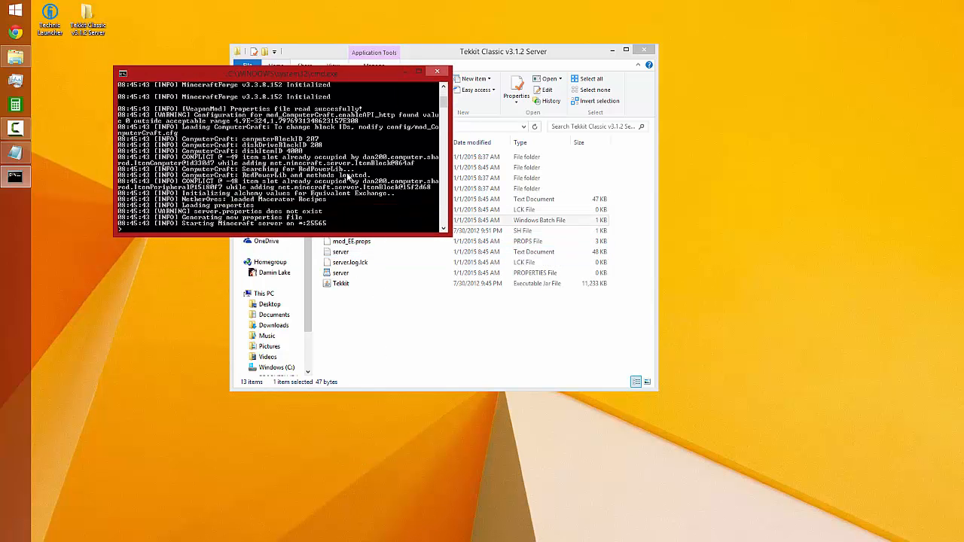
{"action": "left_click", "coordinate": [418, 72]}
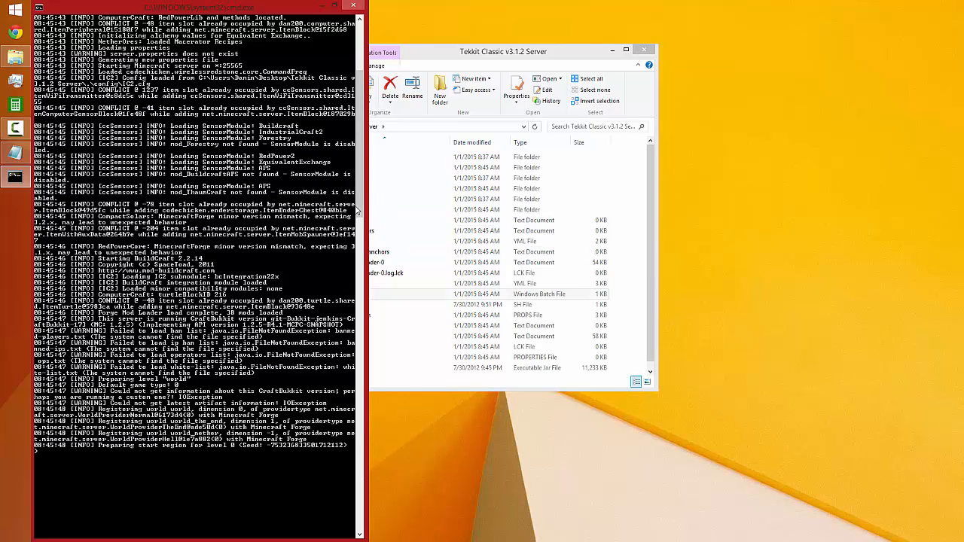
{"action": "left_click_drag", "start_coordinate": [359, 213], "coordinate": [376, 136]}
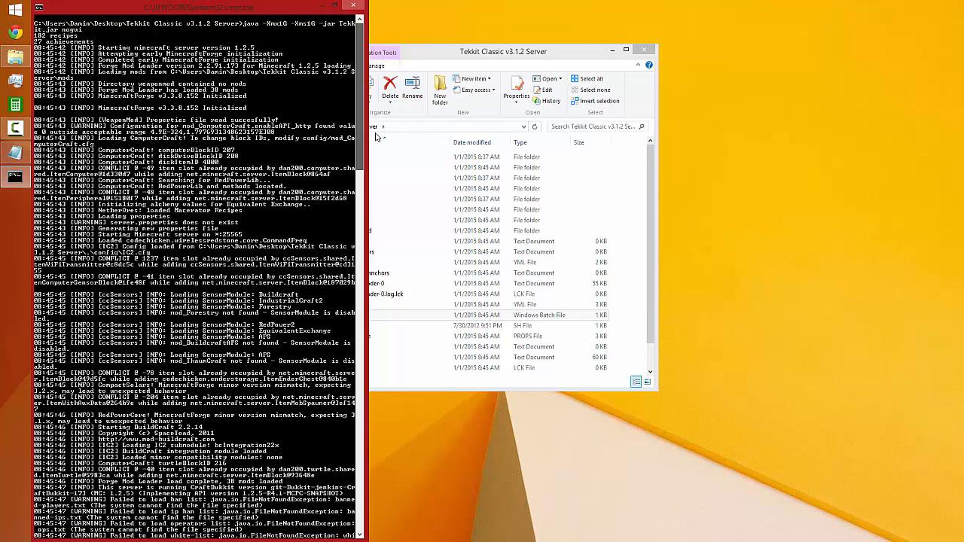
{"action": "left_click_drag", "start_coordinate": [376, 136], "coordinate": [360, 258]}
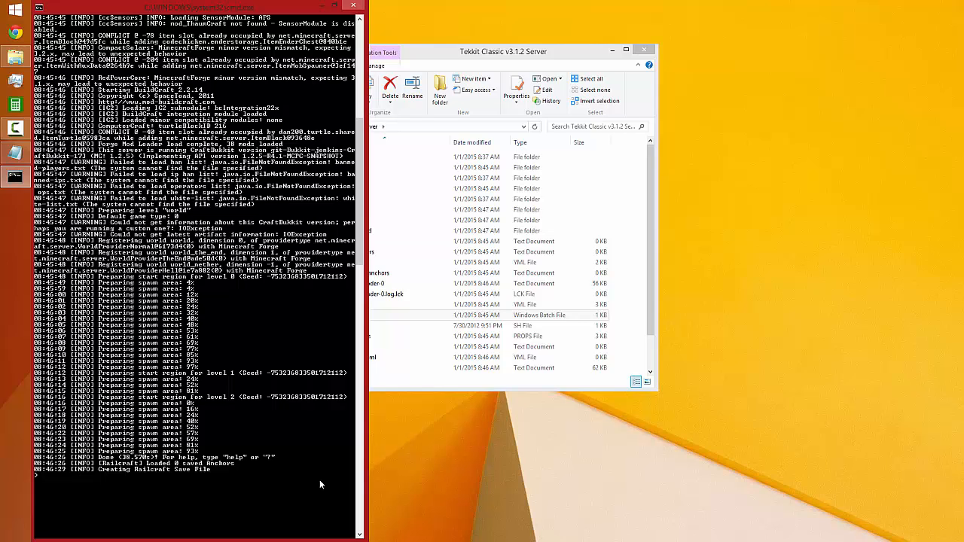
Save the worlds with the save-all command, shut the server down with stop and close the console
{"action": "type", "text": "save-all"}
{"action": "key", "text": "Return"}
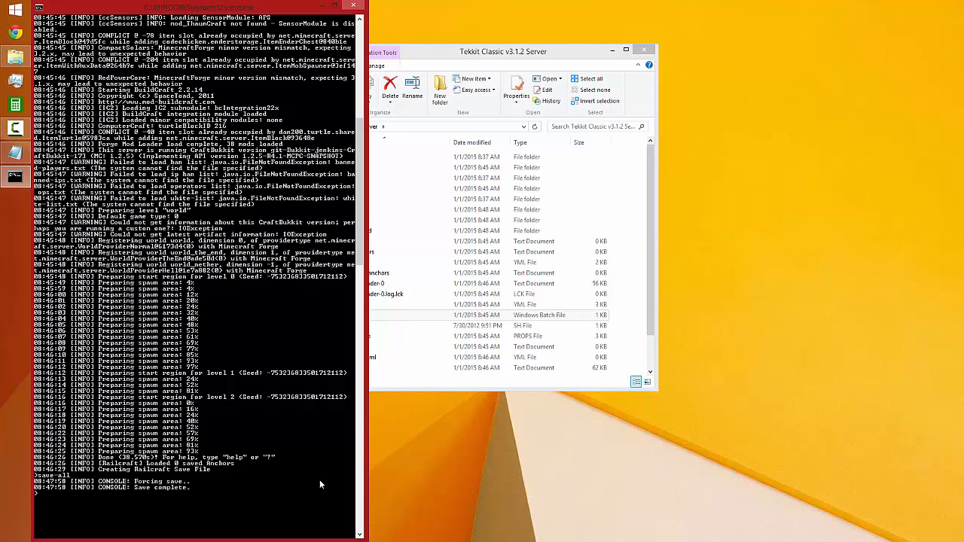
{"action": "type", "text": "stop"}
{"action": "key", "text": "Return"}
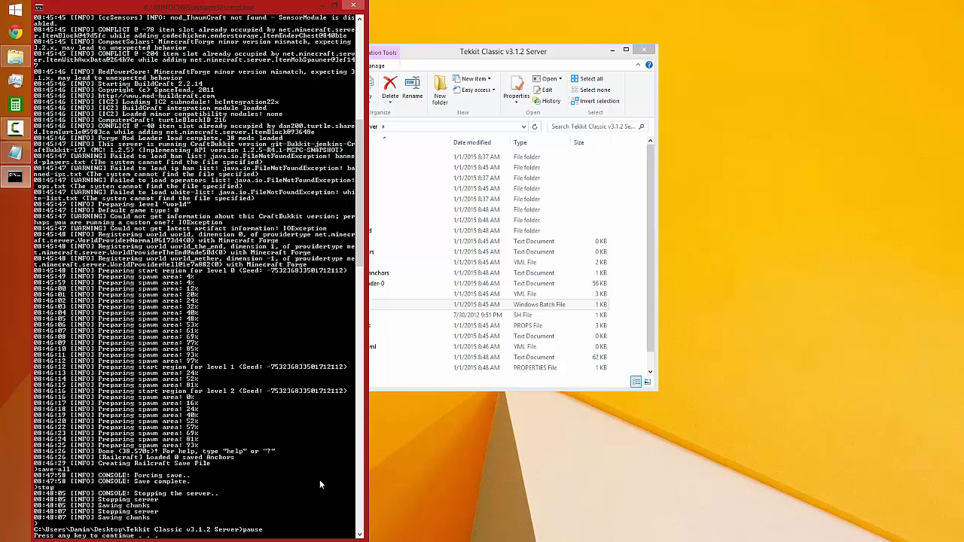
{"action": "key", "text": "Return"}
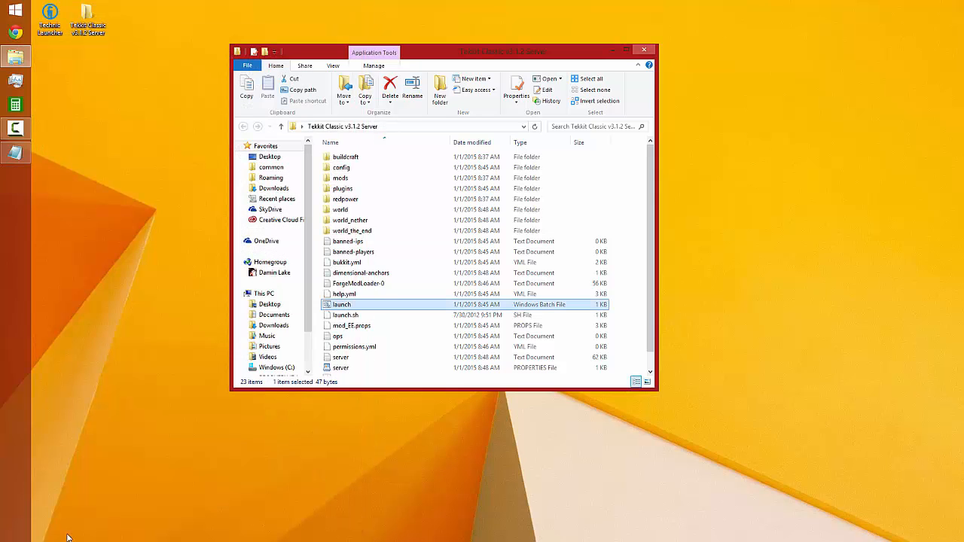
Look through the files generated in the server folder and enlarge the window to fit the whole list
{"action": "left_click", "coordinate": [430, 314]}
{"action": "scroll", "coordinate": [426, 324], "scroll_direction": "down", "scroll_amount": 1}
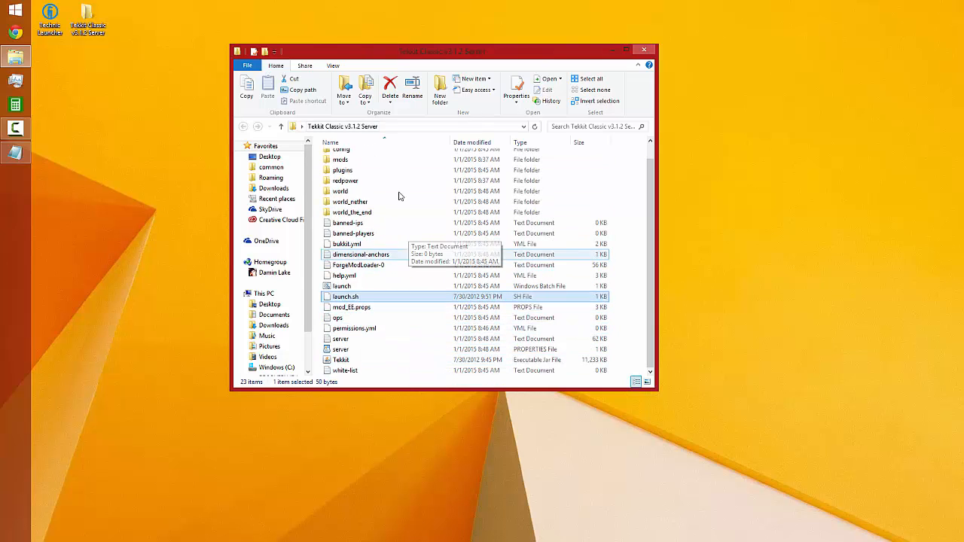
{"action": "scroll", "coordinate": [393, 216], "scroll_direction": "up", "scroll_amount": 1}
{"action": "scroll", "coordinate": [392, 226], "scroll_direction": "down", "scroll_amount": 1}
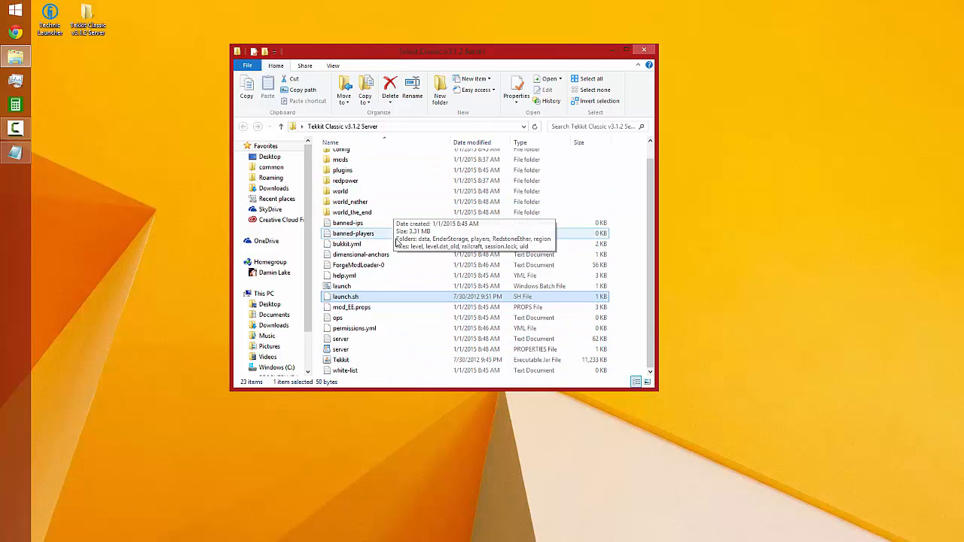
{"action": "scroll", "coordinate": [394, 323], "scroll_direction": "up", "scroll_amount": 1}
{"action": "scroll", "coordinate": [394, 323], "scroll_direction": "down", "scroll_amount": 1}
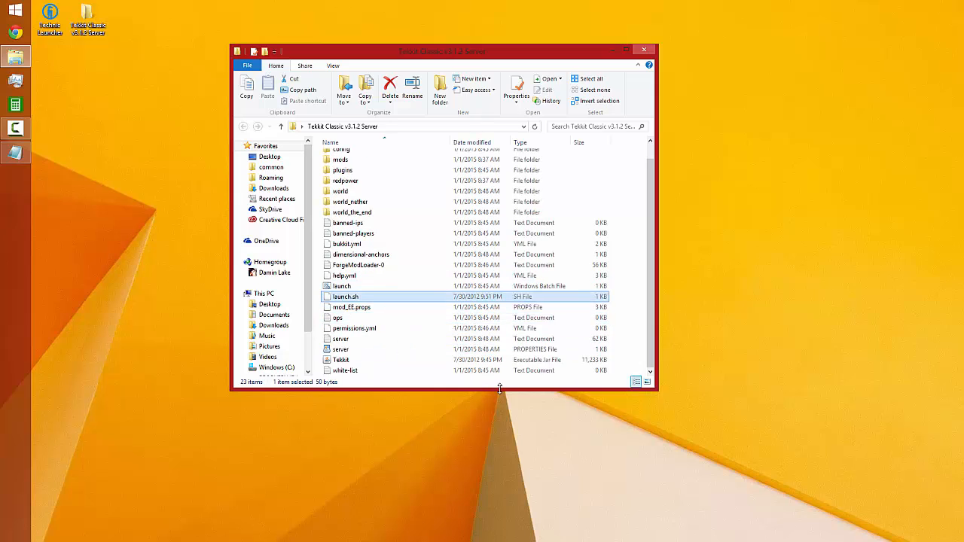
{"action": "left_click_drag", "start_coordinate": [497, 389], "coordinate": [495, 431]}
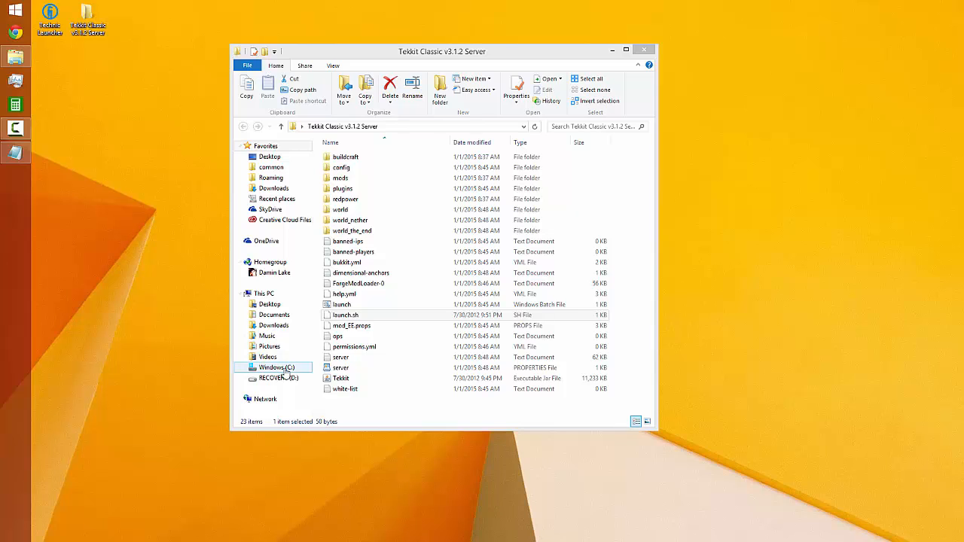
{"action": "left_click", "coordinate": [346, 413]}
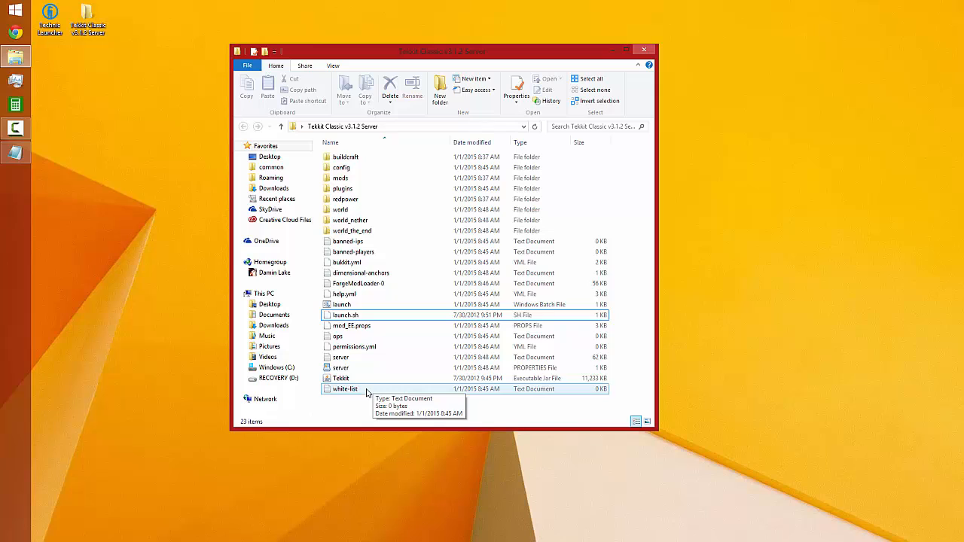
Open the white-list text file and enter two player usernames, each on its own line
{"action": "left_click", "coordinate": [367, 390]}
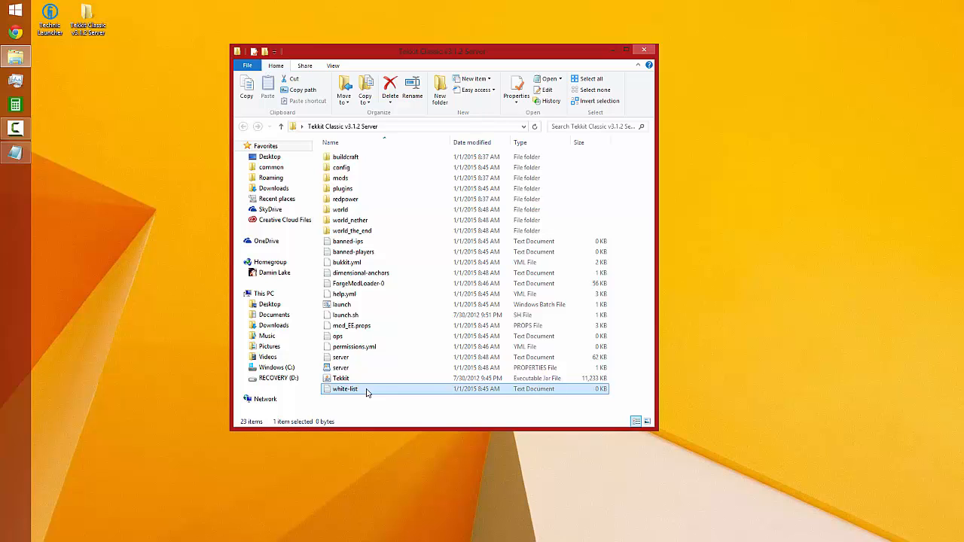
{"action": "double_click", "coordinate": [366, 390]}
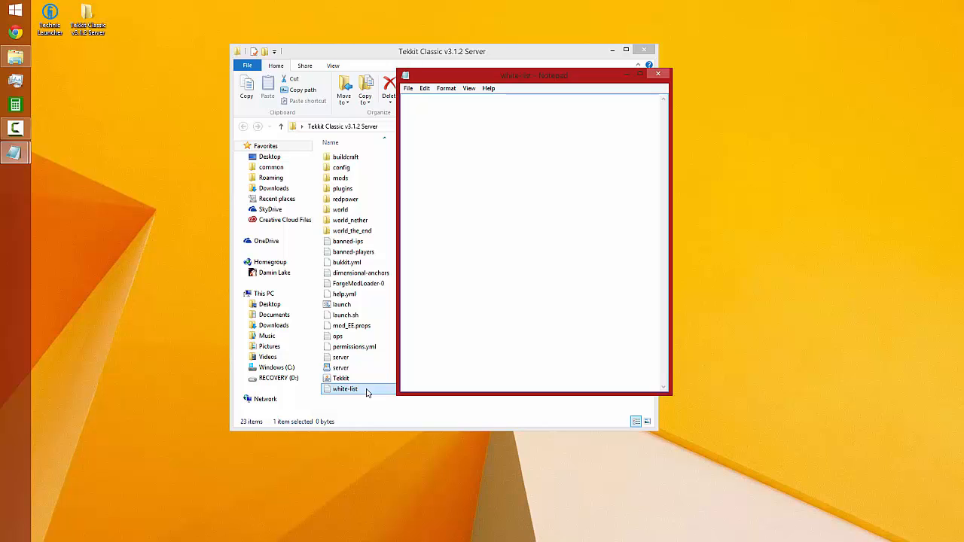
{"action": "type", "text": "DarKAng31426"}
{"action": "key", "text": "Return"}
{"action": "type", "text": "Shortshit423 "}
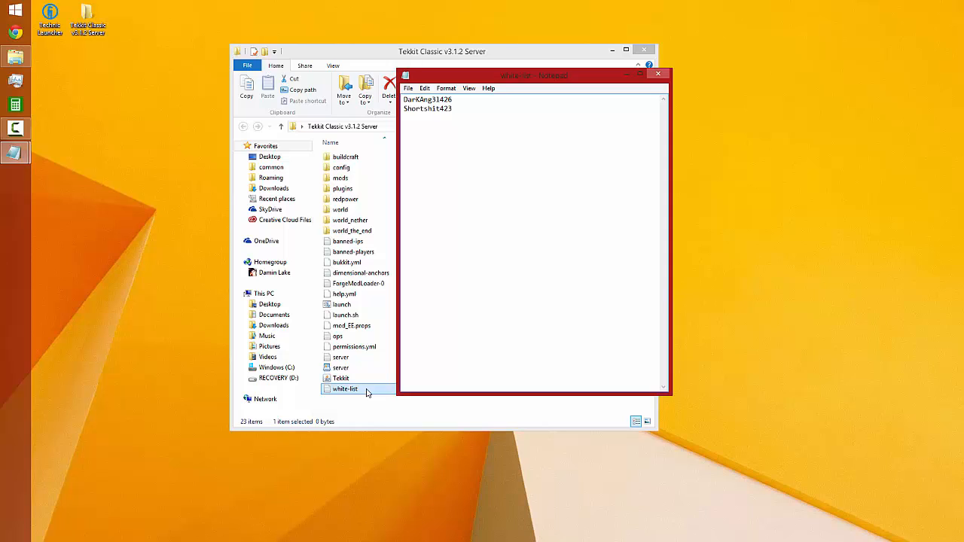
{"action": "type", "text": "enfesfesf"}
{"action": "key", "text": "Return"}
{"action": "type", "text": "esfesf"}
{"action": "key", "text": "Return"}
{"action": "type", "text": "efes"}
{"action": "key", "text": "BackSpace"}
{"action": "key", "text": "BackSpace"}
{"action": "key", "text": "BackSpace"}
{"action": "key", "text": "BackSpace"}
{"action": "key", "text": "BackSpace"}
{"action": "key", "text": "BackSpace"}
{"action": "key", "text": "BackSpace"}
{"action": "key", "text": "BackSpace"}
{"action": "key", "text": "BackSpace"}
{"action": "key", "text": "BackSpace"}
{"action": "key", "text": "BackSpace"}
{"action": "key", "text": "BackSpace"}
{"action": "key", "text": "BackSpace"}
{"action": "key", "text": "BackSpace"}
{"action": "key", "text": "BackSpace"}
{"action": "key", "text": "BackSpace"}
{"action": "key", "text": "BackSpace"}
{"action": "key", "text": "BackSpace"}
{"action": "key", "text": "BackSpace"}
{"action": "key", "text": "BackSpace"}
{"action": "key", "text": "BackSpace"}
Save the white-list file and close it
{"action": "key", "text": "ctrl+s"}
{"action": "left_click", "coordinate": [408, 88]}
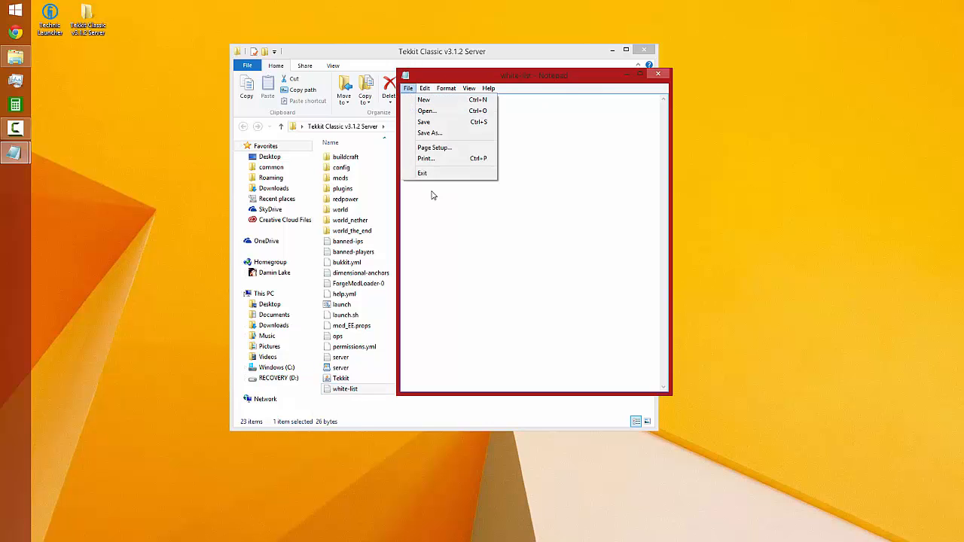
{"action": "left_click", "coordinate": [423, 122]}
{"action": "left_click", "coordinate": [657, 75]}
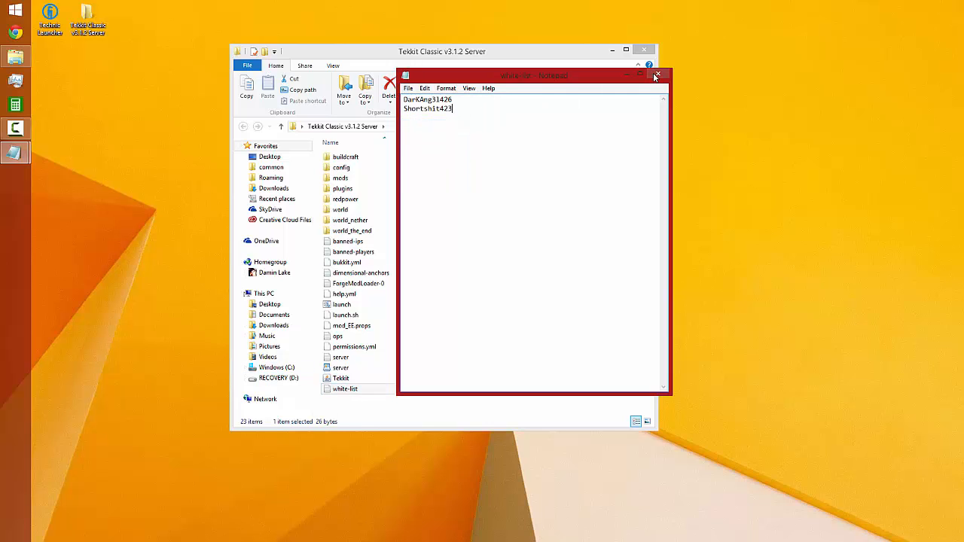
Open the server PROPERTIES file with WordPad, keeping WordPad as the app for all .properties files
{"action": "left_click", "coordinate": [361, 379]}
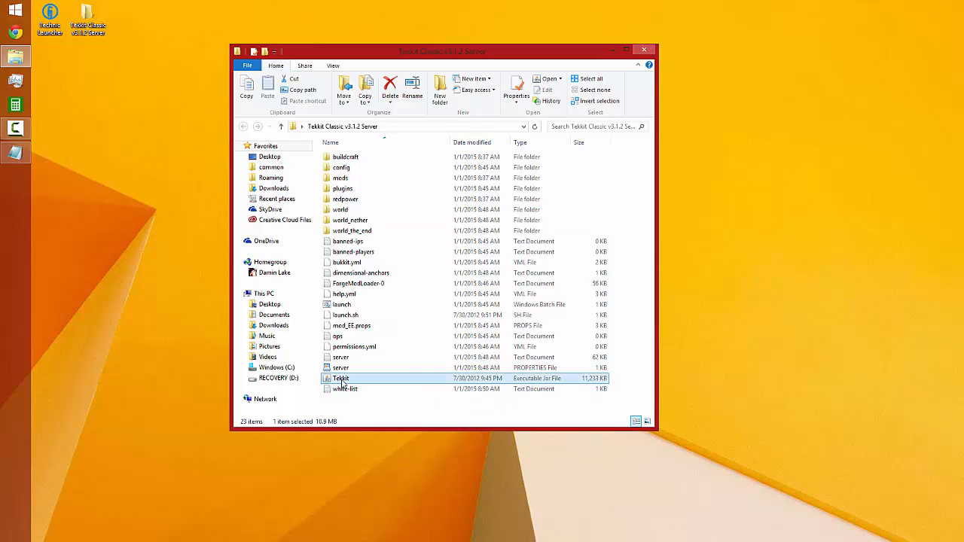
{"action": "left_click", "coordinate": [346, 369]}
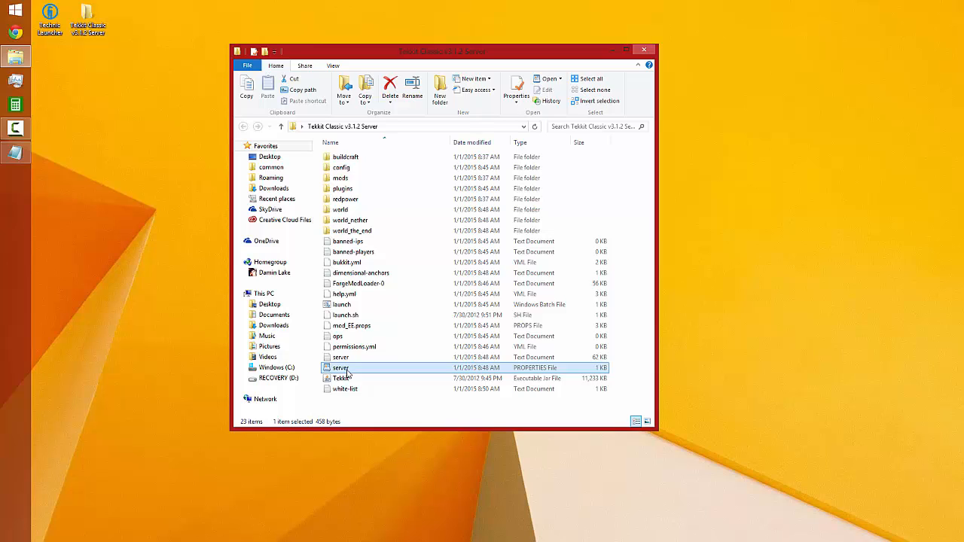
{"action": "right_click", "coordinate": [347, 372]}
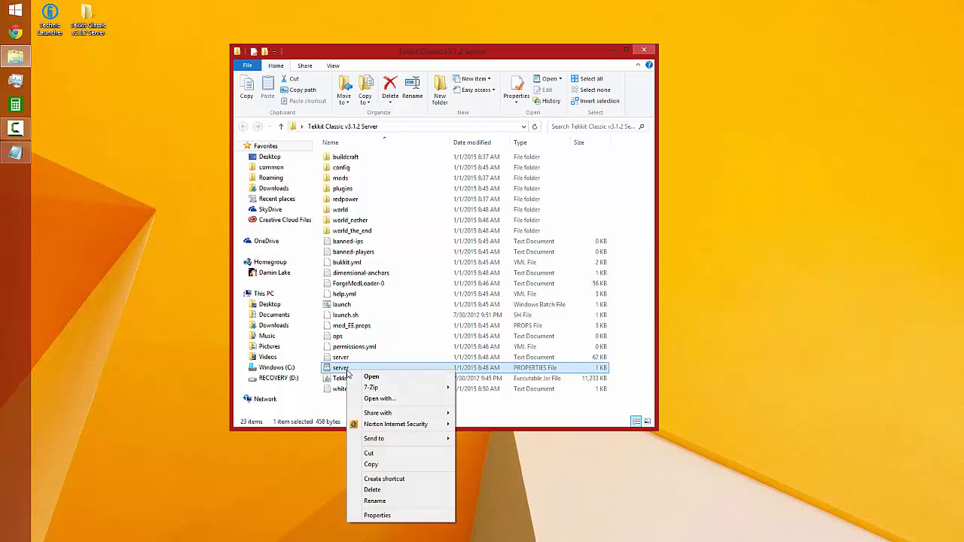
{"action": "left_click", "coordinate": [390, 404]}
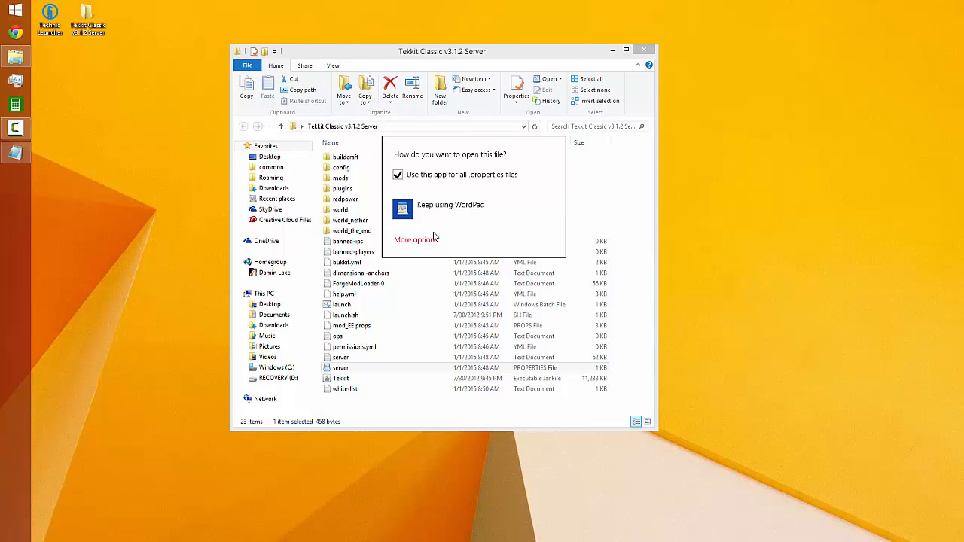
{"action": "left_click", "coordinate": [416, 240]}
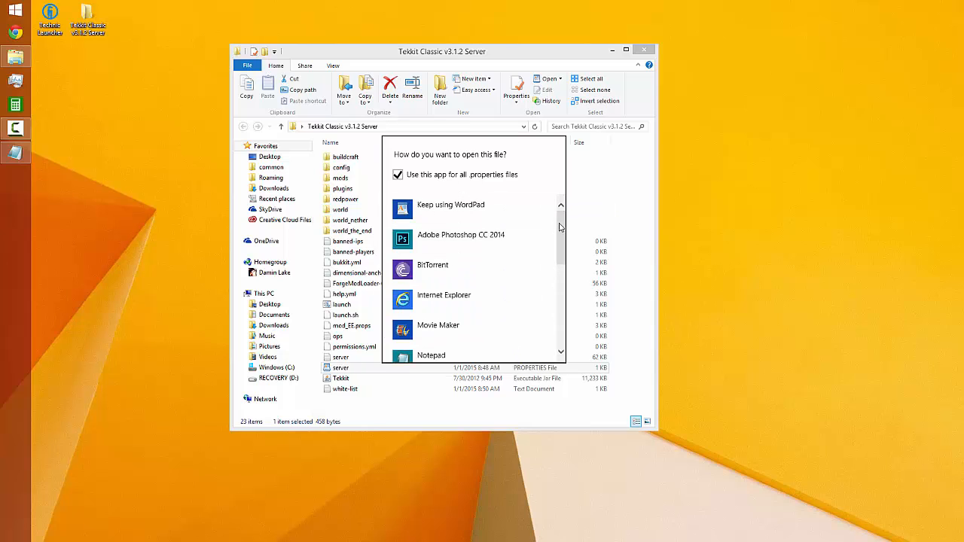
{"action": "mouse_move", "coordinate": [561, 212]}
{"action": "left_mouse_down"}
{"action": "mouse_move", "coordinate": [563, 248]}
{"action": "mouse_move", "coordinate": [576, 220]}
{"action": "left_mouse_up"}
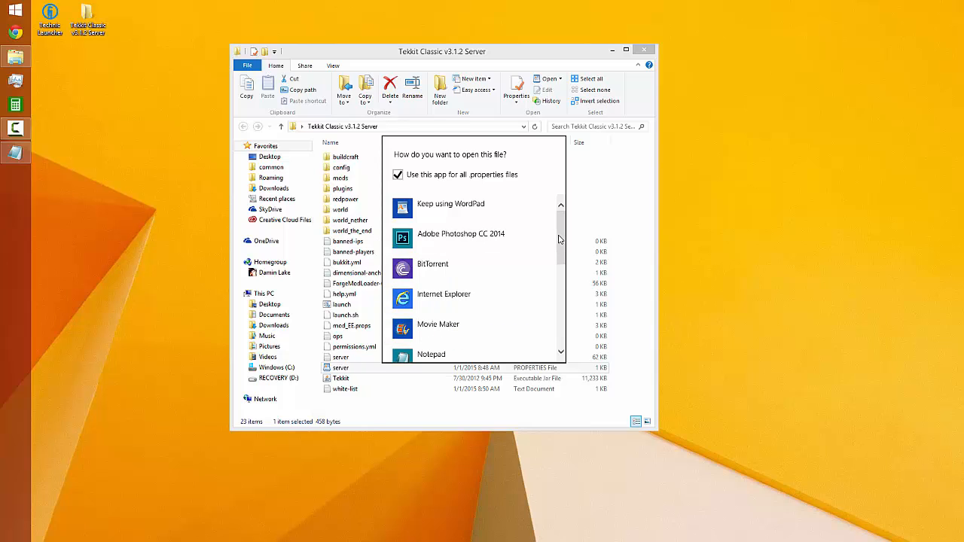
{"action": "left_click_drag", "start_coordinate": [559, 239], "coordinate": [555, 331]}
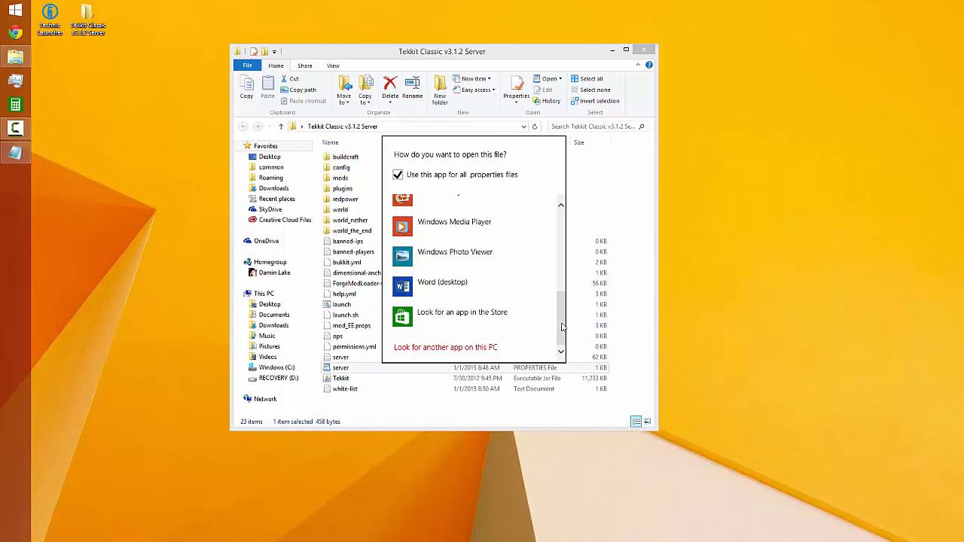
{"action": "left_click_drag", "start_coordinate": [560, 327], "coordinate": [564, 226]}
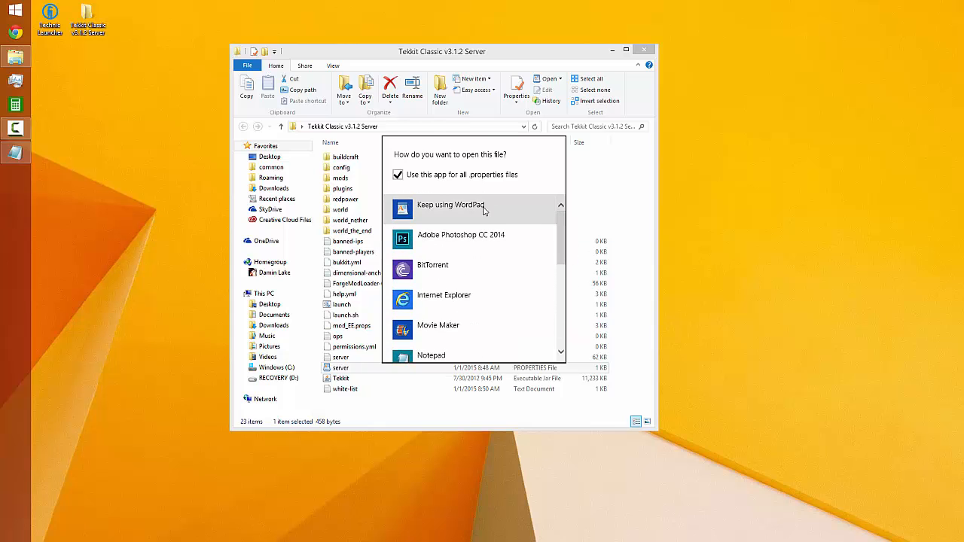
{"action": "left_click", "coordinate": [512, 209]}
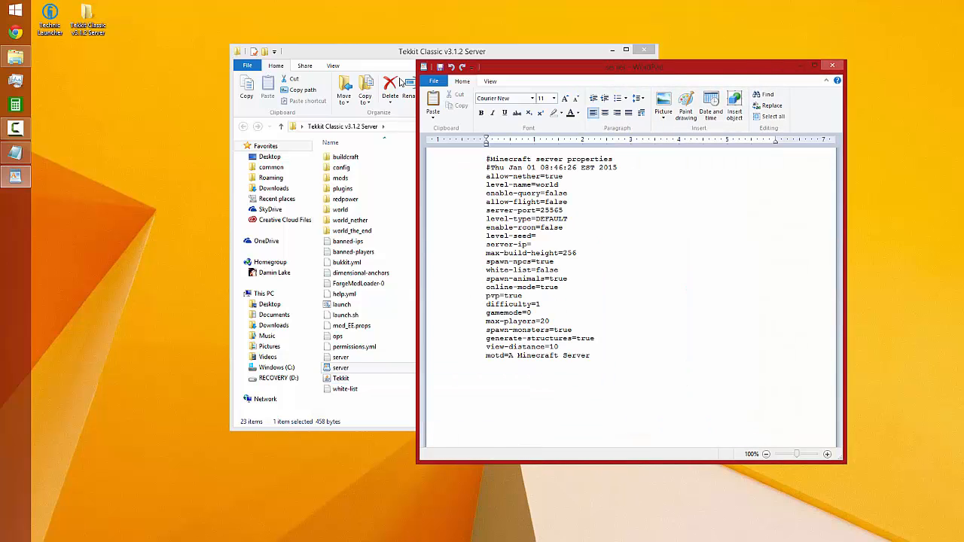
Arrange the server folder window and the server properties document side by side so neither covers the other
{"action": "left_click_drag", "start_coordinate": [404, 58], "coordinate": [210, 15]}
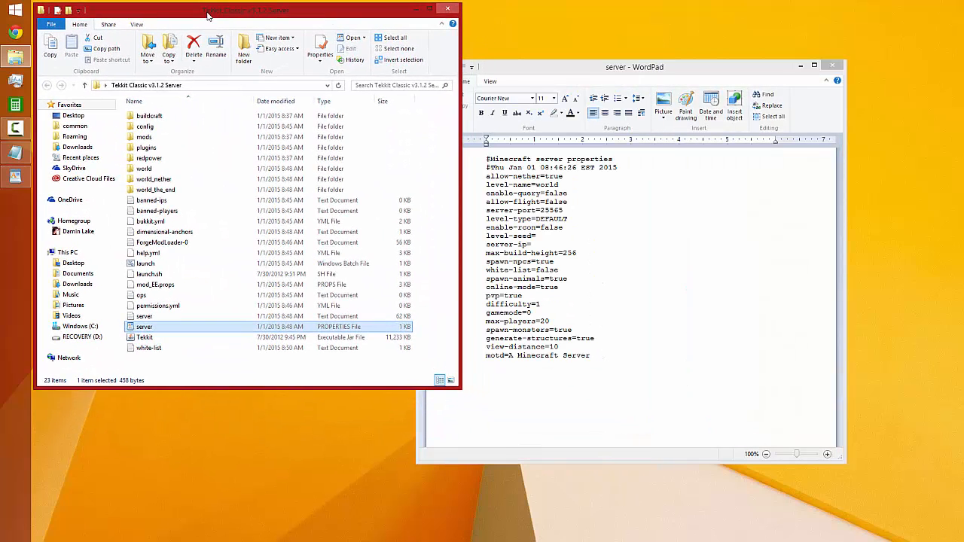
{"action": "left_click_drag", "start_coordinate": [634, 86], "coordinate": [698, 45]}
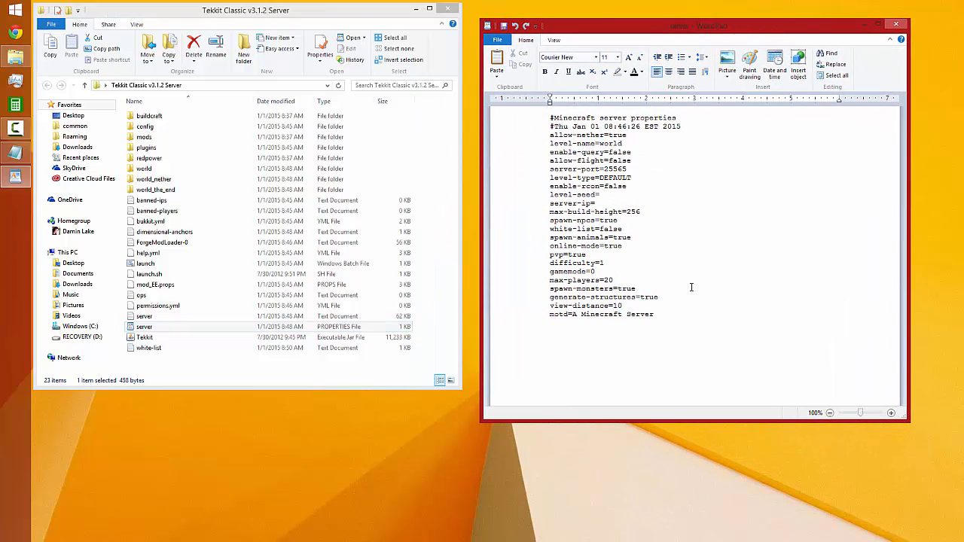
{"action": "left_click", "coordinate": [715, 362]}
{"action": "key", "text": "ctrl+a"}
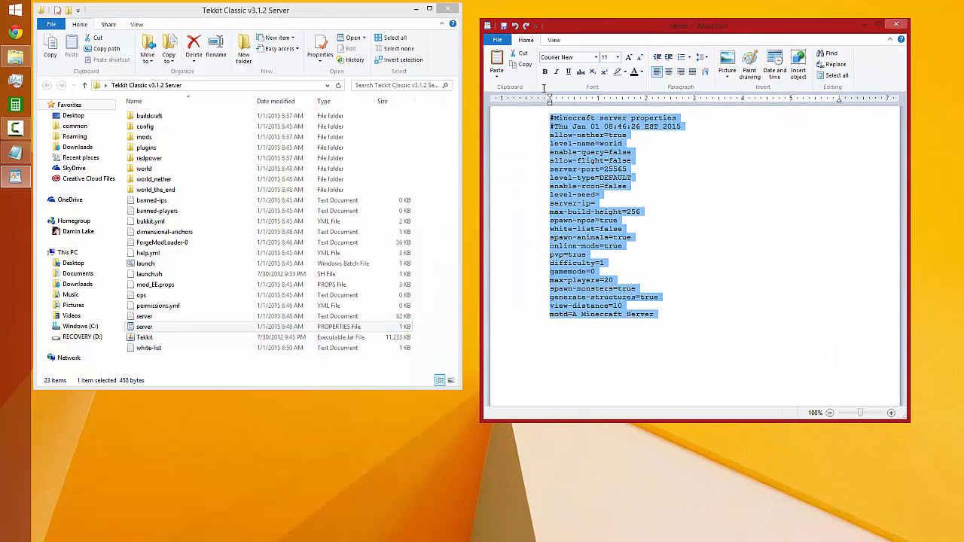
{"action": "left_click", "coordinate": [664, 345]}
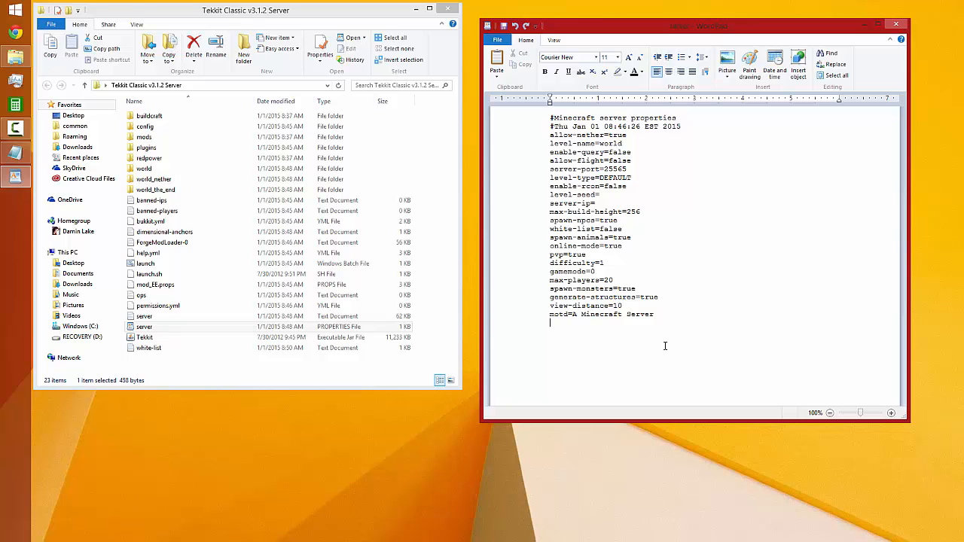
{"action": "left_click_drag", "start_coordinate": [664, 346], "coordinate": [539, 121]}
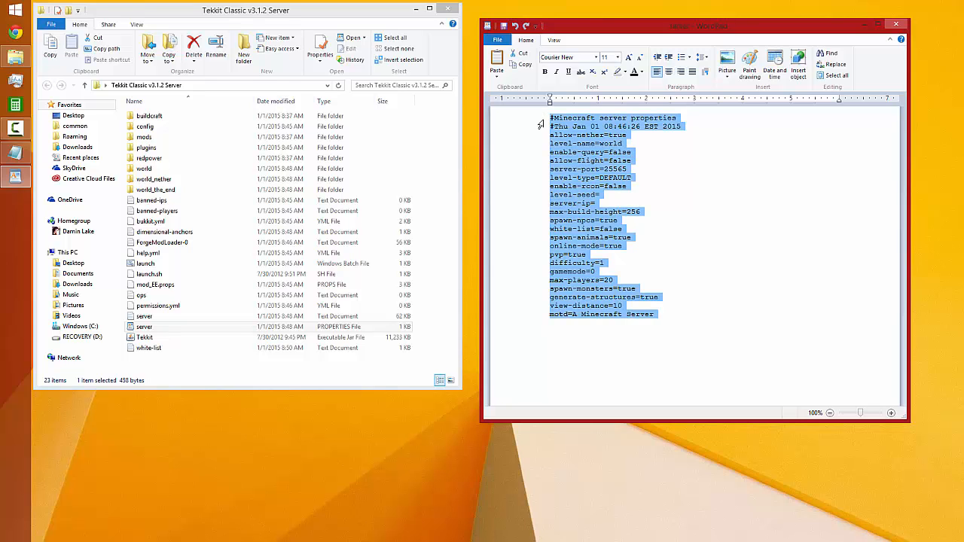
{"action": "left_click", "coordinate": [600, 363]}
{"action": "left_click_drag", "start_coordinate": [604, 349], "coordinate": [511, 117]}
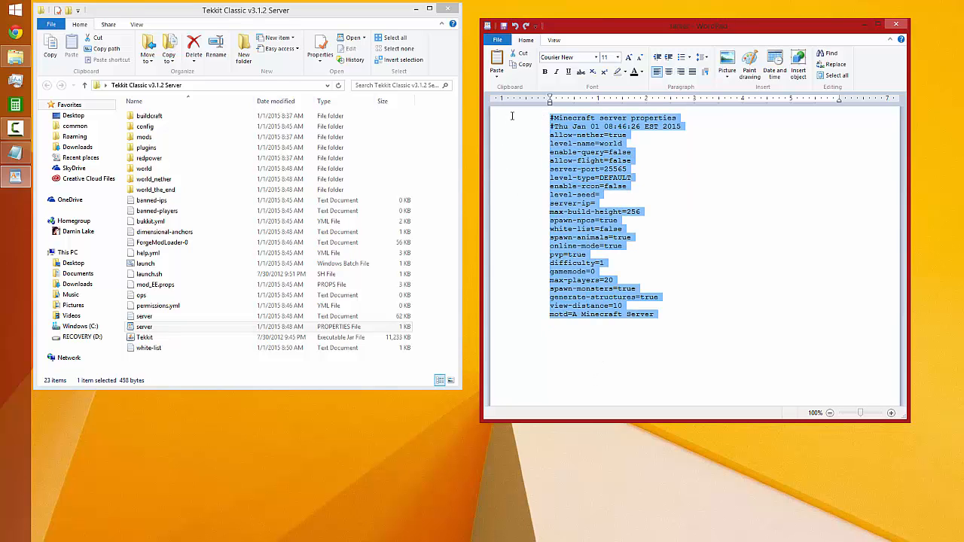
Set motd to the owner's username followed by "'s Tekkit Classic v3.1.2 Server", and set view-distance to 8
{"action": "left_click", "coordinate": [575, 339]}
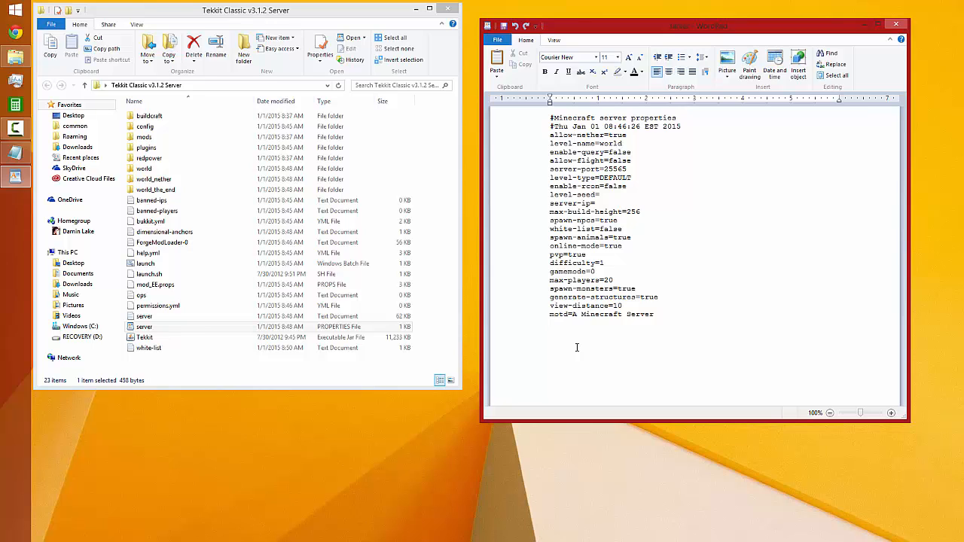
{"action": "key", "text": "BackSpace"}
{"action": "key", "text": "BackSpace"}
{"action": "key", "text": "BackSpace"}
{"action": "key", "text": "BackSpace"}
{"action": "key", "text": "BackSpace"}
{"action": "key", "text": "BackSpace"}
{"action": "key", "text": "BackSpace"}
{"action": "key", "text": "BackSpace"}
{"action": "key", "text": "BackSpace"}
{"action": "key", "text": "BackSpace"}
{"action": "key", "text": "BackSpace"}
{"action": "key", "text": "BackSpace"}
{"action": "key", "text": "BackSpace"}
{"action": "key", "text": "BackSpace"}
{"action": "key", "text": "BackSpace"}
{"action": "key", "text": "BackSpace"}
{"action": "key", "text": "BackSpace"}
{"action": "key", "text": "BackSpace"}
{"action": "key", "text": "BackSpace"}
{"action": "type", "text": "LinkedDamin's Tekkit Classic v3.1.2 Server"}
Try false for the generate-structures and spawn-monsters properties, returning each one to true
{"action": "key", "text": "BackSpace"}
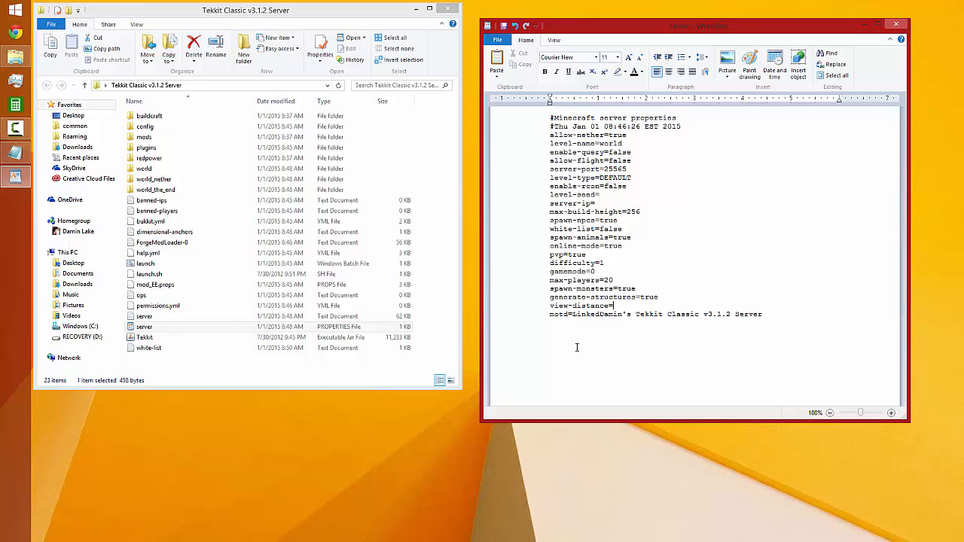
{"action": "type", "text": "8"}
{"action": "key", "text": "BackSpace"}
{"action": "key", "text": "BackSpace"}
{"action": "key", "text": "BackSpace"}
{"action": "key", "text": "BackSpace"}
{"action": "type", "text": "false"}
{"action": "key", "text": "BackSpace"}
{"action": "key", "text": "BackSpace"}
{"action": "key", "text": "BackSpace"}
{"action": "key", "text": "BackSpace"}
{"action": "key", "text": "BackSpace"}
{"action": "type", "text": "true"}
{"action": "key", "text": "BackSpace"}
{"action": "key", "text": "BackSpace"}
{"action": "key", "text": "BackSpace"}
{"action": "type", "text": "false"}
{"action": "key", "text": "BackSpace"}
{"action": "key", "text": "BackSpace"}
{"action": "key", "text": "BackSpace"}
{"action": "key", "text": "BackSpace"}
{"action": "key", "text": "BackSpace"}
{"action": "type", "text": "true"}
Open the launch batch file for editing, check its maximum memory (Xmx) value, and close it
{"action": "right_click", "coordinate": [155, 265]}
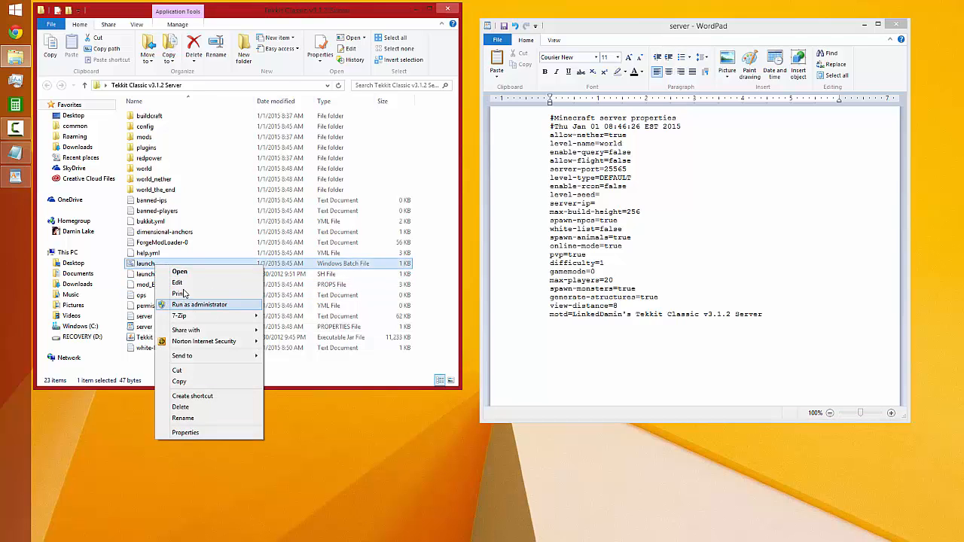
{"action": "left_click", "coordinate": [177, 283]}
{"action": "left_click_drag", "start_coordinate": [440, 99], "coordinate": [450, 100]}
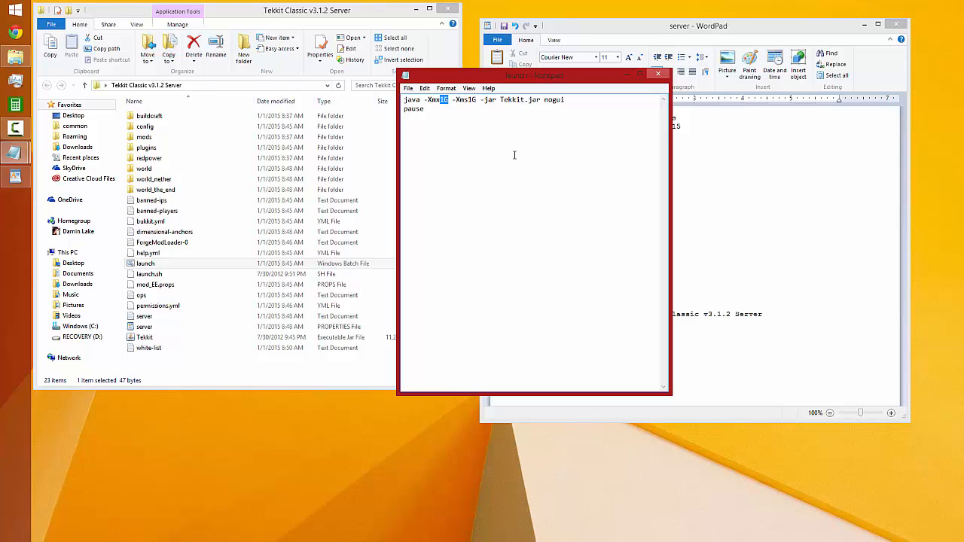
{"action": "left_click", "coordinate": [658, 74]}
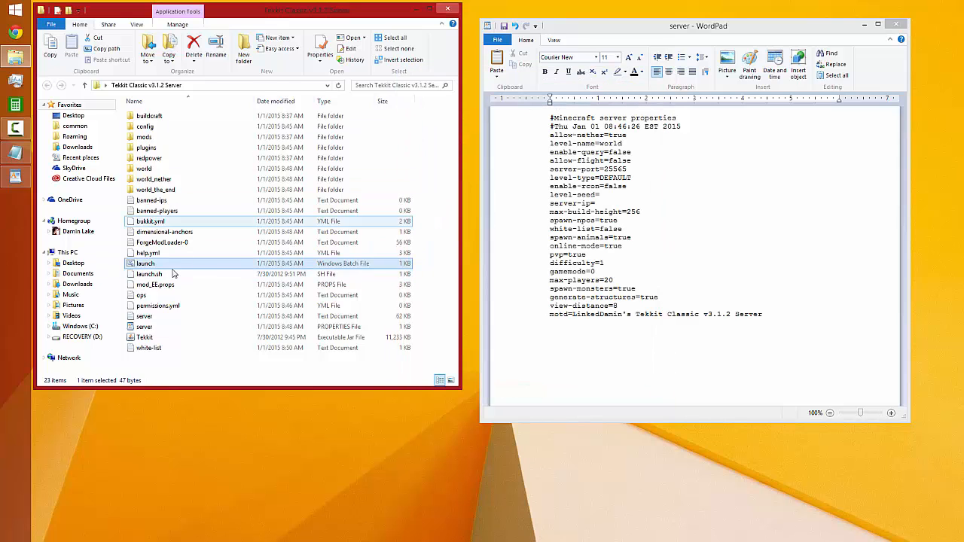
Try out a memory-per-player estimate of 100M=1 and 1G=10p on the max-players line, and clear it
{"action": "left_click", "coordinate": [615, 281]}
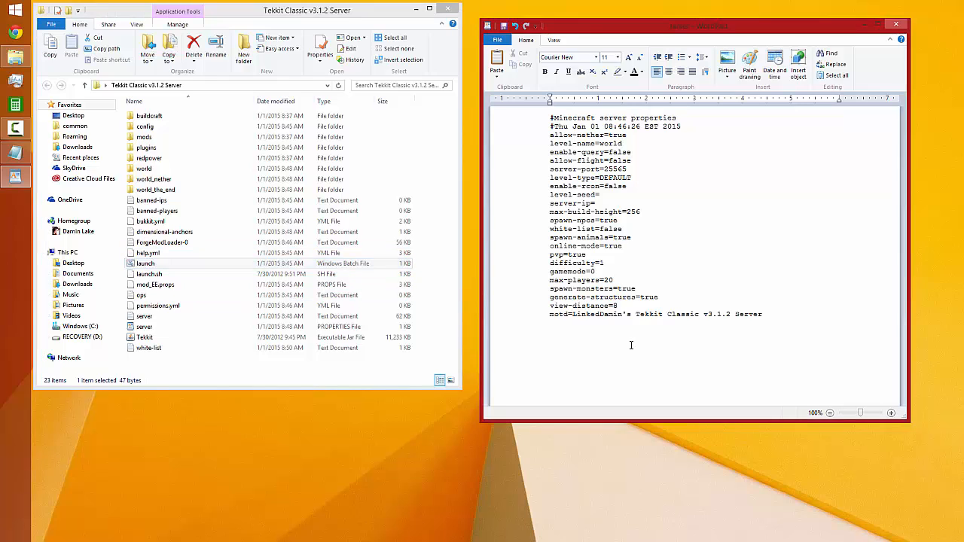
{"action": "key", "text": "BackSpace"}
{"action": "key", "text": "BackSpace"}
{"action": "type", "text": "100M"}
{"action": "type", "text": "=1"}
{"action": "key", "text": "Left"}
{"action": "key", "text": "BackSpace"}
{"action": "key", "text": "BackSpace"}
{"action": "key", "text": "BackSpace"}
{"action": "key", "text": "BackSpace"}
{"action": "key", "text": "BackSpace"}
{"action": "type", "text": "G=10p"}
{"action": "key", "text": "BackSpace"}
{"action": "key", "text": "BackSpace"}
{"action": "key", "text": "BackSpace"}
{"action": "key", "text": "BackSpace"}
{"action": "key", "text": "BackSpace"}
Set max-players to 10 in the server properties
{"action": "type", "text": "10"}
{"action": "type", "text": "0"}
{"action": "key", "text": "BackSpace"}
Try gamemode 1 in the server properties and return it to 0
{"action": "key", "text": "BackSpace"}
{"action": "type", "text": "1"}
Set difficulty to 2 in the server properties, after trying 3
{"action": "key", "text": "BackSpace"}
{"action": "type", "text": "0"}
{"action": "key", "text": "BackSpace"}
{"action": "type", "text": "3"}
{"action": "key", "text": "BackSpace"}
{"action": "type", "text": "2"}
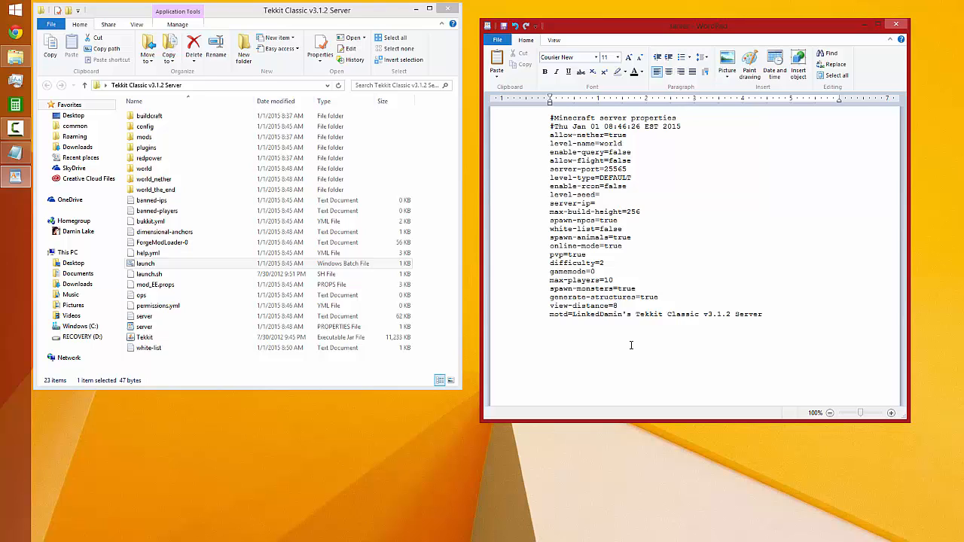
Try a different max-build-height in the server properties and return it to 256
{"action": "key", "text": "BackSpace"}
{"action": "key", "text": "BackSpace"}
{"action": "key", "text": "BackSpace"}
{"action": "type", "text": "1"}
Try a random-letter seed and then 404 as the level-seed, clearing each one
{"action": "key", "text": "BackSpace"}
{"action": "type", "text": "256"}
{"action": "type", "text": "eojifeioajfoieafoiea"}
{"action": "key", "text": "BackSpace"}
{"action": "key", "text": "BackSpace"}
{"action": "key", "text": "BackSpace"}
{"action": "key", "text": "BackSpace"}
{"action": "key", "text": "BackSpace"}
{"action": "key", "text": "BackSpace"}
{"action": "key", "text": "BackSpace"}
{"action": "key", "text": "BackSpace"}
{"action": "key", "text": "BackSpace"}
{"action": "key", "text": "BackSpace"}
{"action": "key", "text": "BackSpace"}
{"action": "key", "text": "BackSpace"}
{"action": "key", "text": "BackSpace"}
{"action": "key", "text": "BackSpace"}
{"action": "key", "text": "BackSpace"}
{"action": "key", "text": "BackSpace"}
{"action": "key", "text": "BackSpace"}
{"action": "key", "text": "BackSpace"}
{"action": "key", "text": "BackSpace"}
{"action": "key", "text": "BackSpace"}
{"action": "type", "text": "404"}
{"action": "key", "text": "BackSpace"}
{"action": "key", "text": "BackSpace"}
{"action": "key", "text": "BackSpace"}
Set enable-rcon to true in the server properties
{"action": "key", "text": "Up"}
{"action": "key", "text": "Delete"}
{"action": "key", "text": "Delete"}
{"action": "key", "text": "Delete"}
{"action": "type", "text": "true"}
Set level-type to LARGEBIOMES in the server properties, after trying FLAT
{"action": "key", "text": "Up"}
{"action": "key", "text": "BackSpace"}
{"action": "key", "text": "BackSpace"}
{"action": "key", "text": "BackSpace"}
{"action": "key", "text": "BackSpace"}
{"action": "key", "text": "BackSpace"}
{"action": "key", "text": "BackSpace"}
{"action": "key", "text": "BackSpace"}
{"action": "type", "text": "FLAT"}
Set allow-flight and white-list to true in the server properties
{"action": "key", "text": "BackSpace"}
{"action": "key", "text": "BackSpace"}
{"action": "key", "text": "BackSpace"}
{"action": "key", "text": "BackSpace"}
{"action": "type", "text": "/large"}
Set enable-query to true in the server properties
{"action": "key", "text": "BackSpace"}
{"action": "key", "text": "BackSpace"}
{"action": "key", "text": "BackSpace"}
{"action": "key", "text": "BackSpace"}
{"action": "key", "text": "BackSpace"}
{"action": "key", "text": "BackSpace"}
{"action": "type", "text": "LARGEBIOMES"}
{"action": "key", "text": "BackSpace"}
{"action": "key", "text": "BackSpace"}
{"action": "key", "text": "BackSpace"}
{"action": "key", "text": "BackSpace"}
{"action": "key", "text": "BackSpace"}
{"action": "type", "text": "true"}
{"action": "double_click", "coordinate": [621, 228]}
{"action": "type", "text": "true"}
{"action": "left_click", "coordinate": [640, 154]}
Set level-name to TC World in the server properties
{"action": "key", "text": "BackSpace"}
{"action": "key", "text": "BackSpace"}
{"action": "key", "text": "BackSpace"}
{"action": "key", "text": "BackSpace"}
{"action": "key", "text": "BackSpace"}
{"action": "type", "text": "tr"}
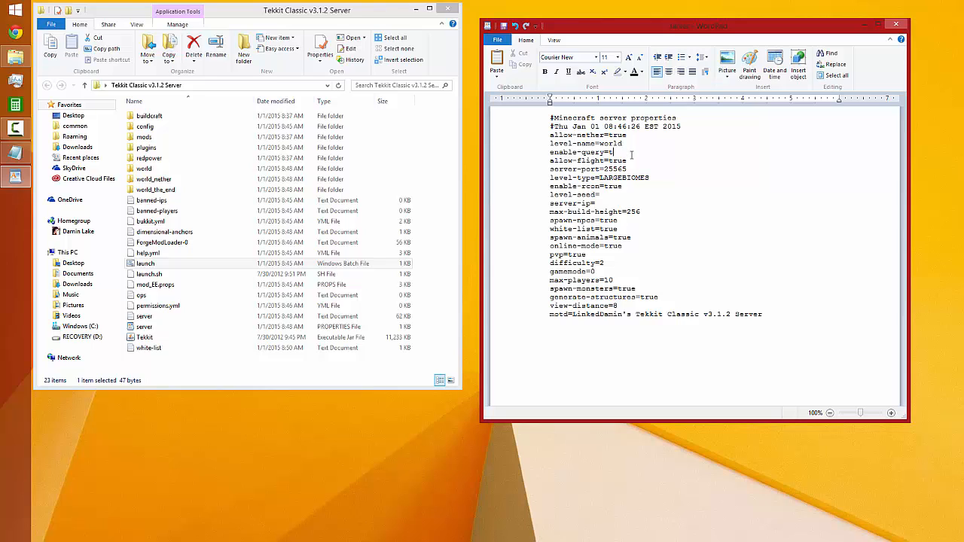
{"action": "type", "text": "ue"}
{"action": "key", "text": "BackSpace"}
{"action": "key", "text": "BackSpace"}
{"action": "key", "text": "BackSpace"}
{"action": "key", "text": "BackSpace"}
{"action": "key", "text": "BackSpace"}
{"action": "type", "text": "World"}
Highlight the header comment and the date line above the server properties in turn
{"action": "triple_click", "coordinate": [550, 118]}
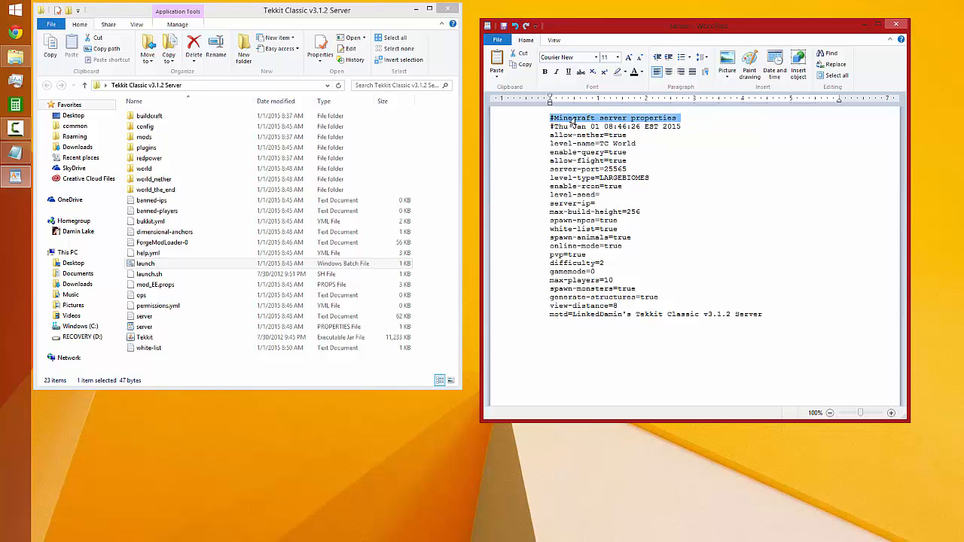
{"action": "left_click", "coordinate": [610, 119]}
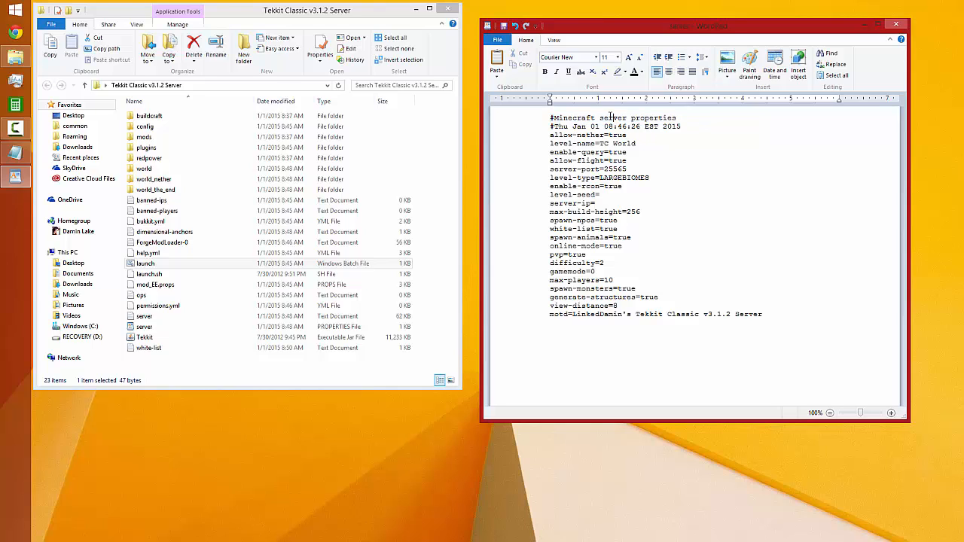
{"action": "left_click", "coordinate": [544, 128]}
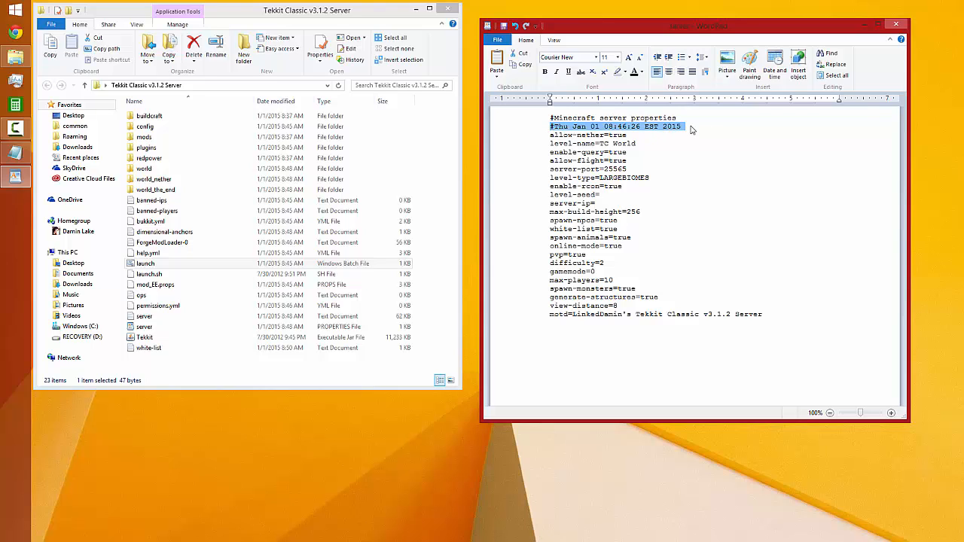
{"action": "left_click", "coordinate": [670, 143]}
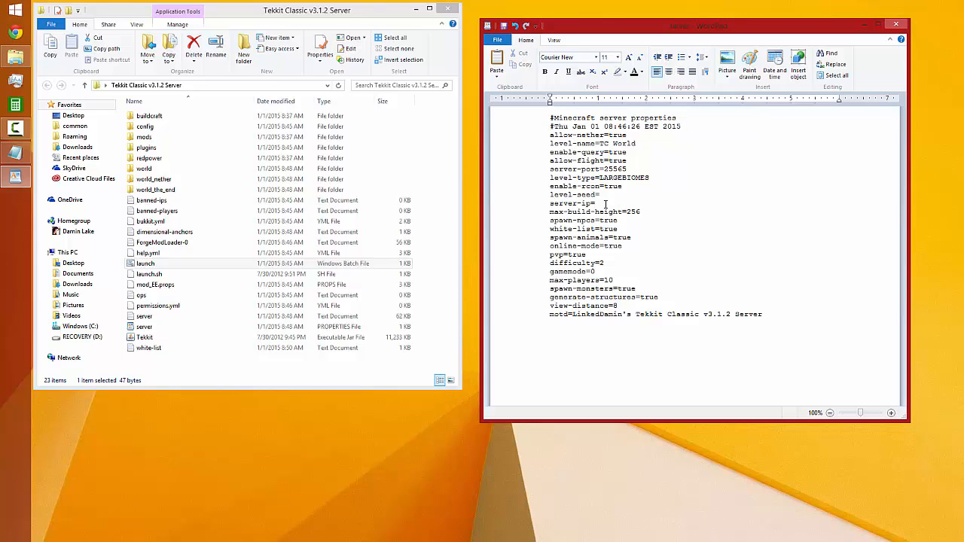
Open a Command Prompt and run ipconfig to look up the address for server-ip
{"action": "left_click", "coordinate": [599, 203]}
{"action": "key", "text": "super+r"}
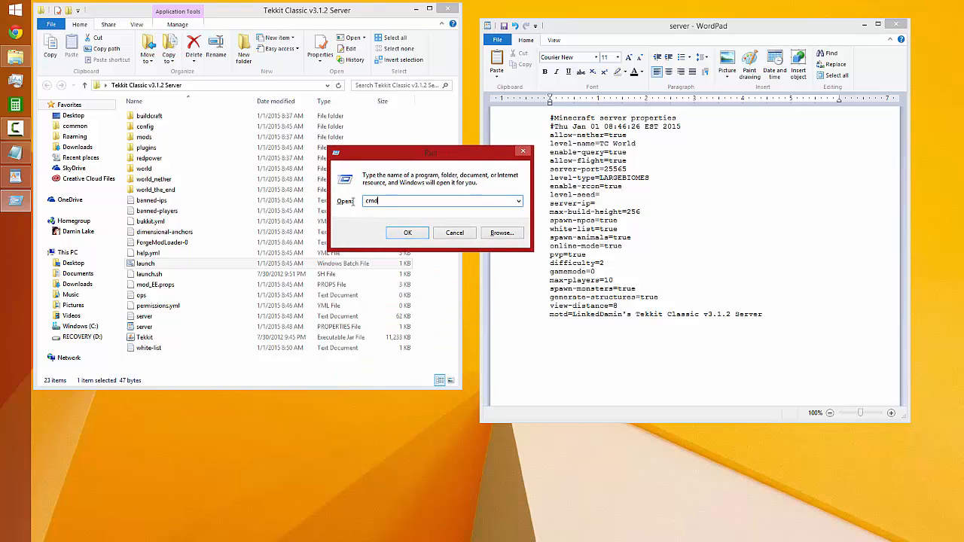
{"action": "key", "text": "BackSpace"}
{"action": "type", "text": "cmd"}
{"action": "key", "text": "Return"}
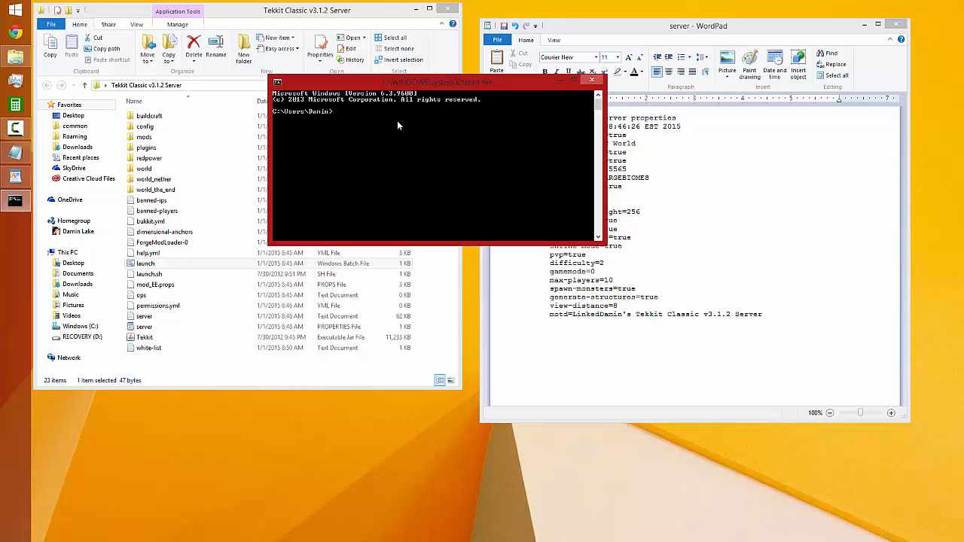
{"action": "type", "text": "ipconfig"}
{"action": "key", "text": "Return"}
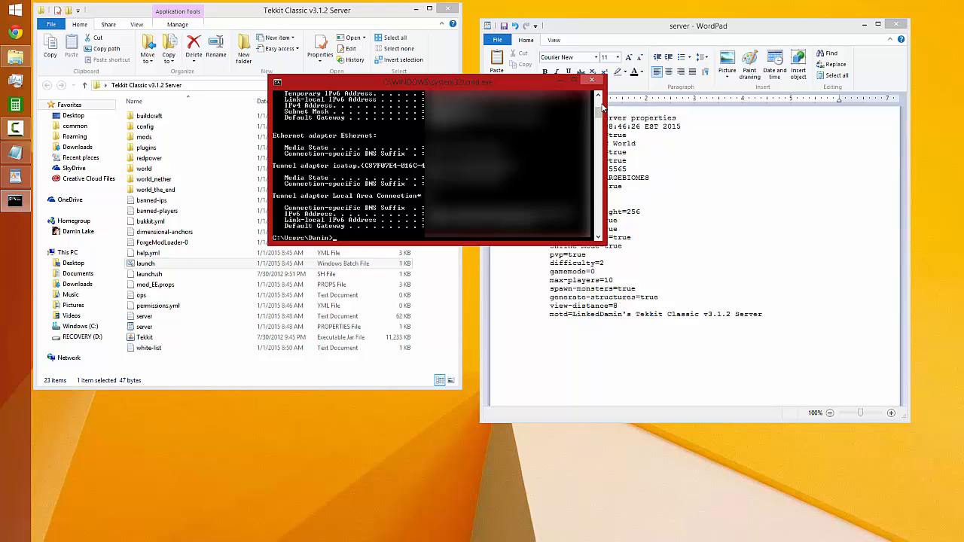
Locate and highlight the IPv4 Address line of the Wi-Fi adapter in the ipconfig output
{"action": "left_click_drag", "start_coordinate": [599, 113], "coordinate": [598, 108]}
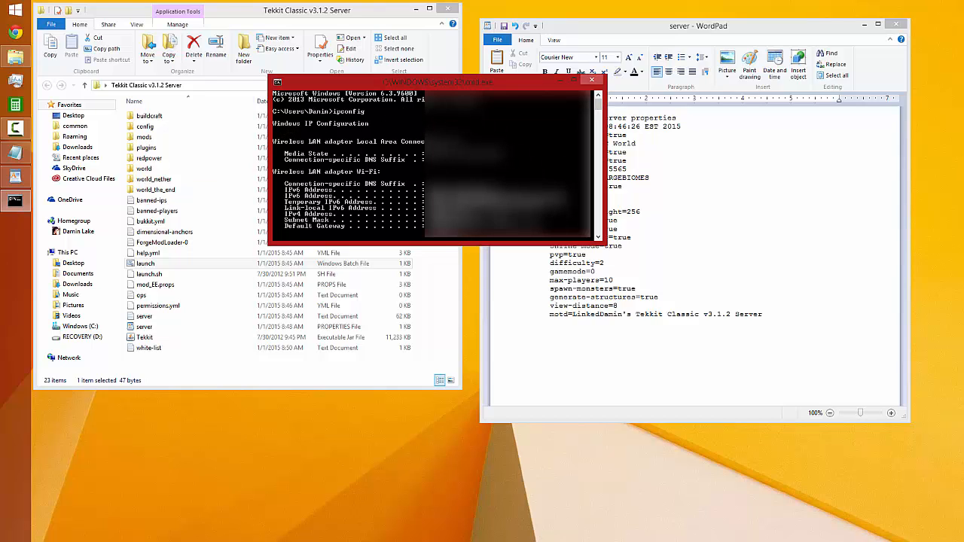
{"action": "right_click", "coordinate": [375, 125]}
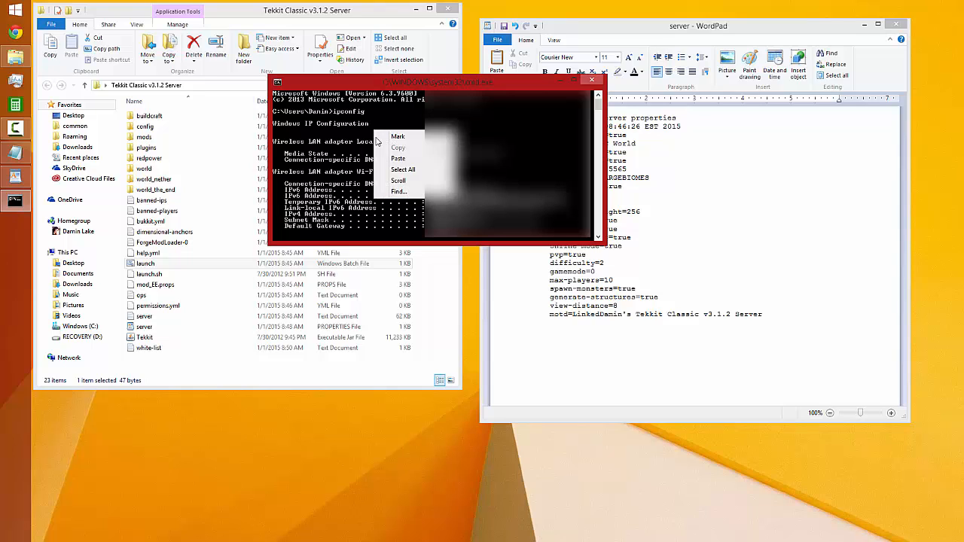
{"action": "left_click", "coordinate": [388, 130]}
{"action": "left_click_drag", "start_coordinate": [286, 214], "coordinate": [331, 220]}
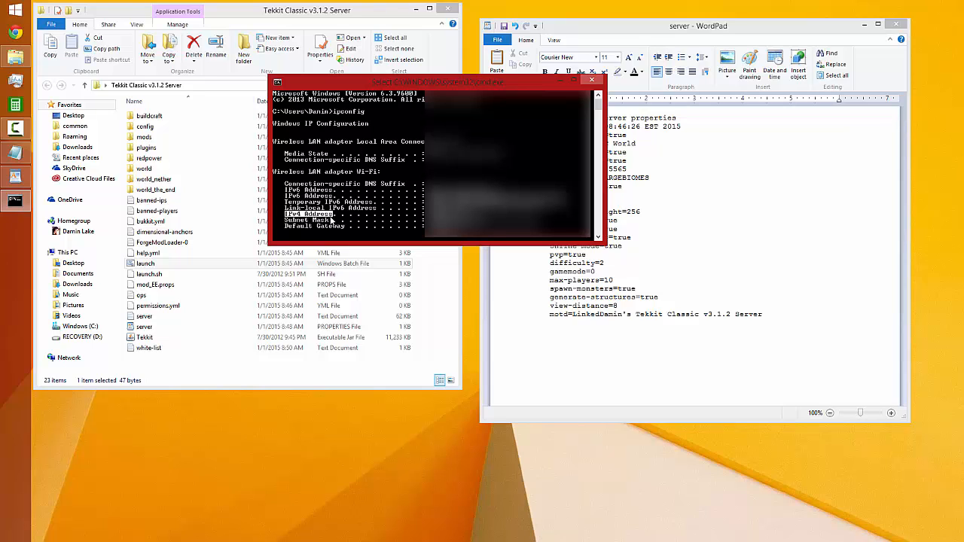
{"action": "left_click_drag", "start_coordinate": [331, 217], "coordinate": [461, 216]}
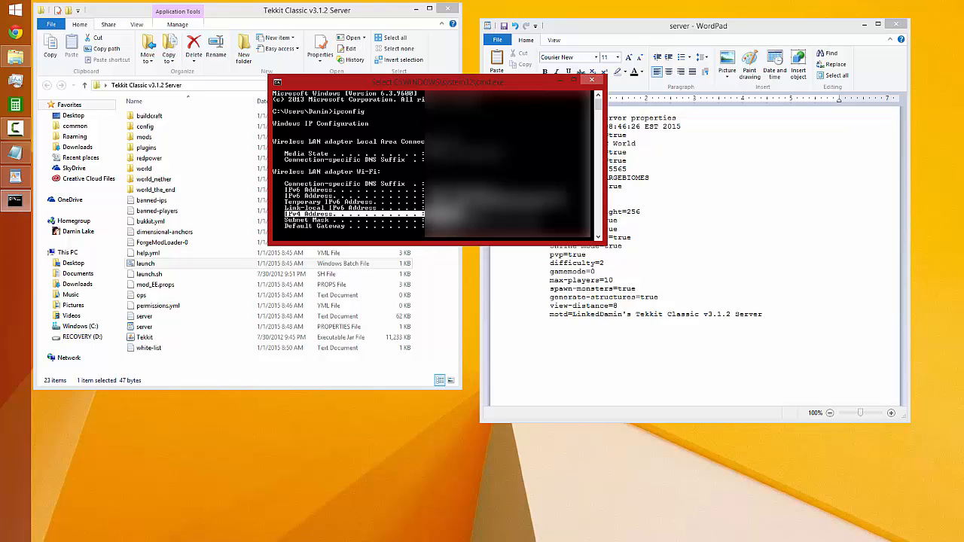
{"action": "left_click", "coordinate": [451, 218]}
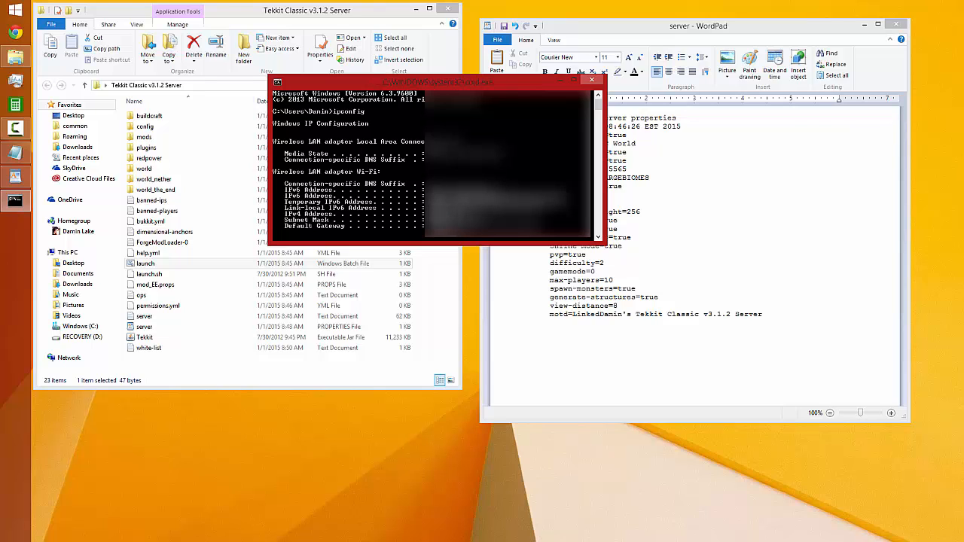
Copy the Wi-Fi adapter's IPv4 address from the ipconfig output into the server-ip property
{"action": "right_click", "coordinate": [429, 207]}
{"action": "left_click", "coordinate": [450, 214]}
{"action": "left_click_drag", "start_coordinate": [432, 213], "coordinate": [461, 214]}
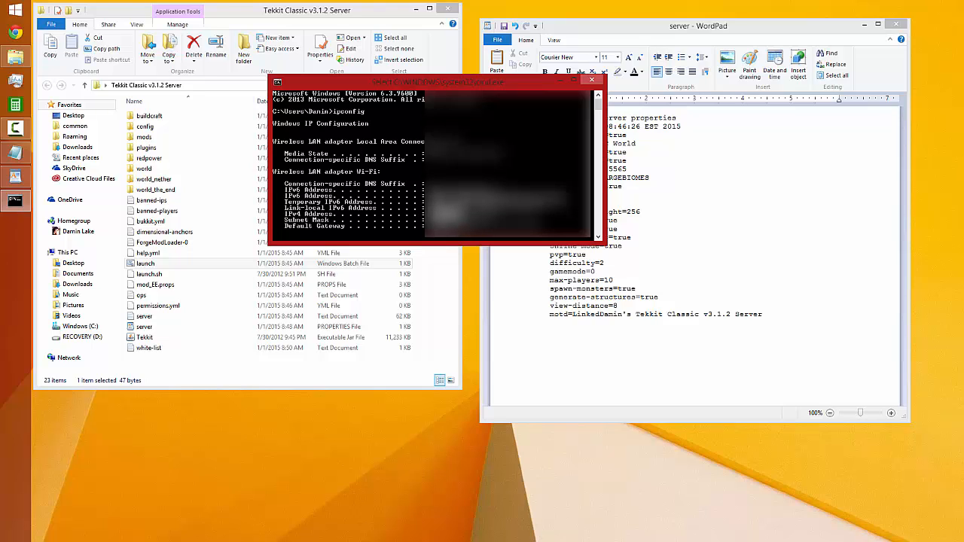
{"action": "key", "text": "Return"}
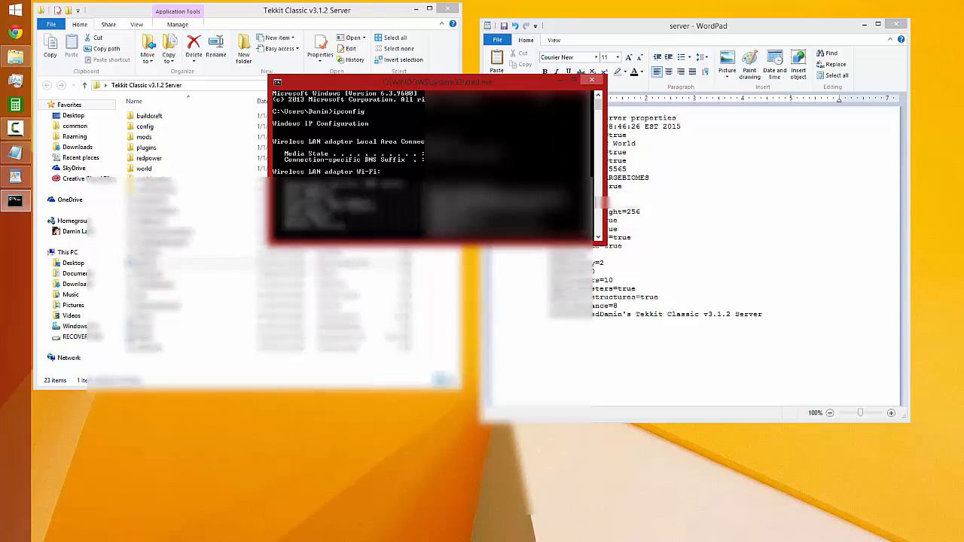
{"action": "left_click_drag", "start_coordinate": [436, 81], "coordinate": [247, 312]}
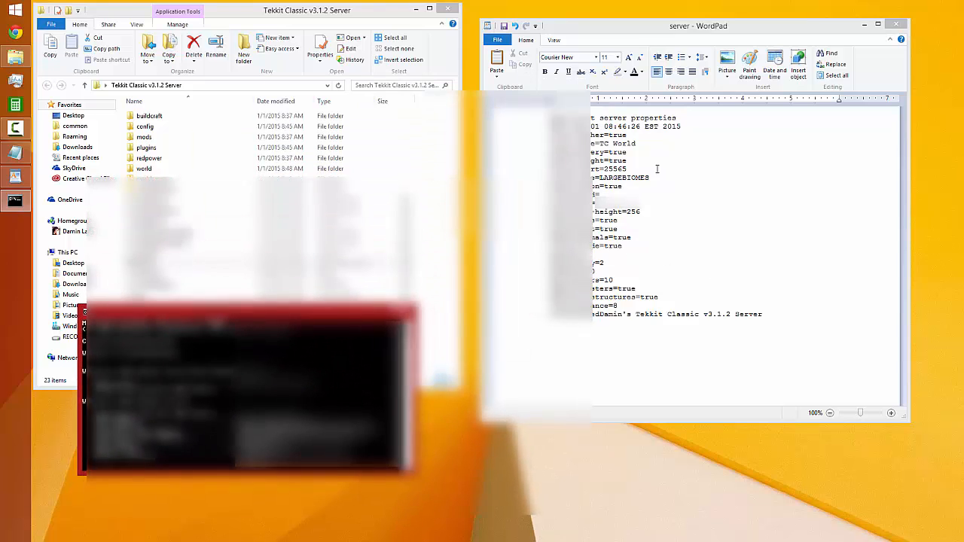
{"action": "left_click", "coordinate": [642, 204]}
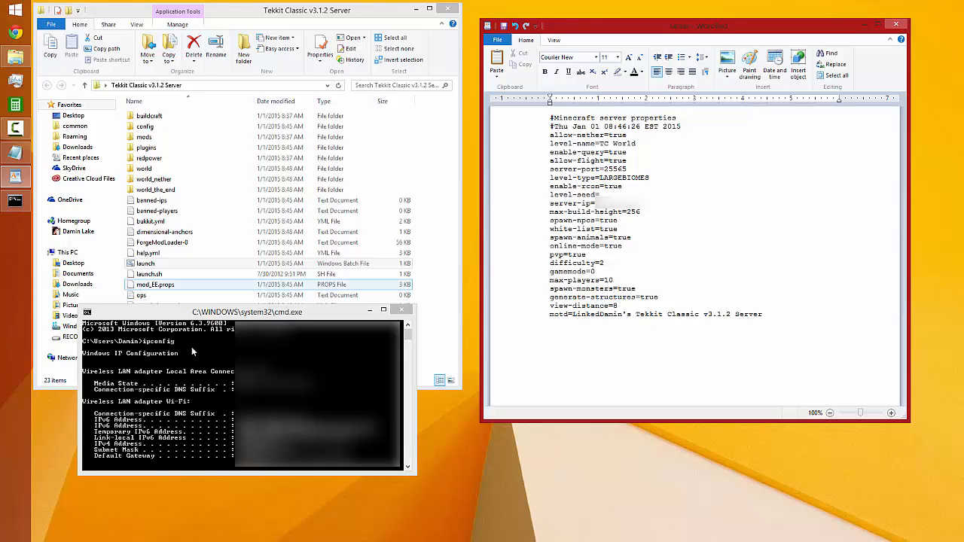
{"action": "right_click", "coordinate": [220, 388]}
{"action": "left_click", "coordinate": [232, 396]}
{"action": "left_click_drag", "start_coordinate": [241, 444], "coordinate": [274, 445]}
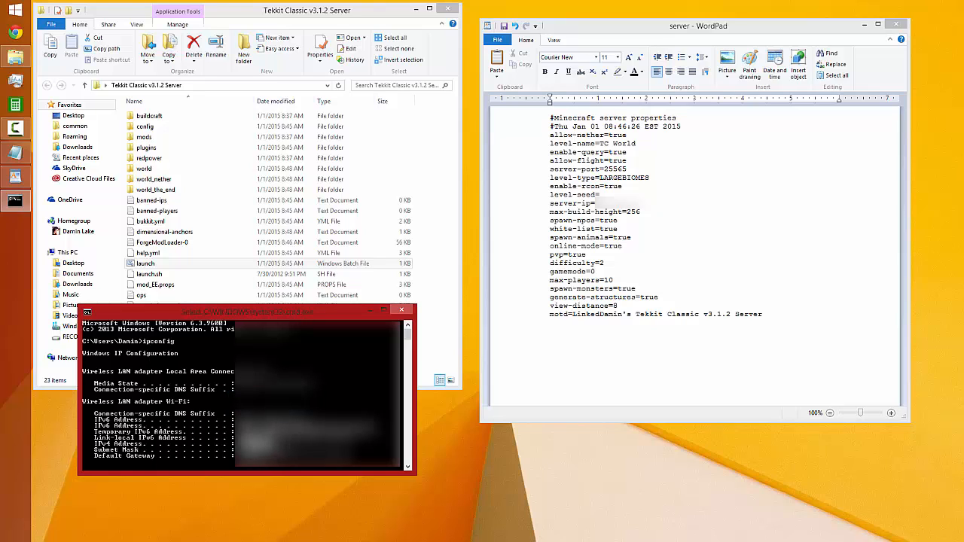
{"action": "key", "text": "ctrl+c"}
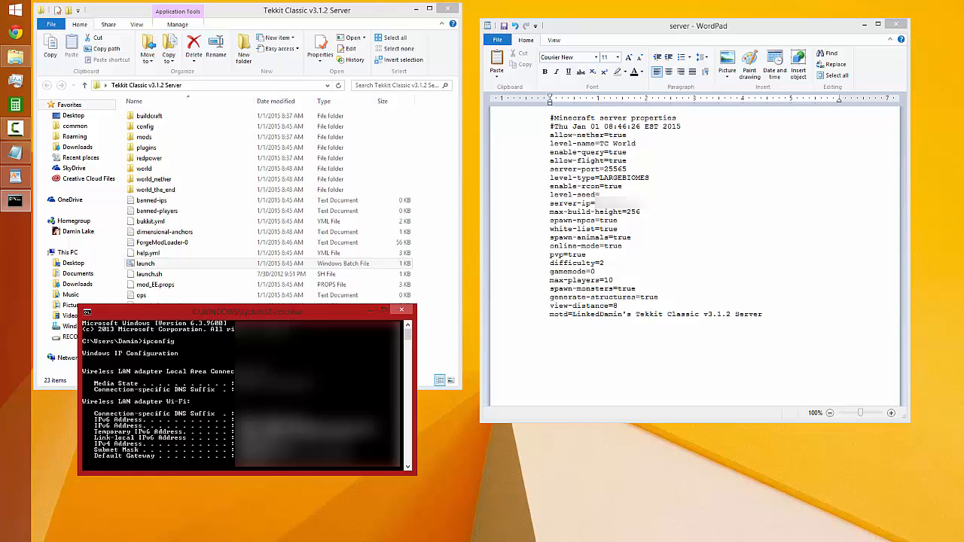
{"action": "left_click", "coordinate": [614, 237]}
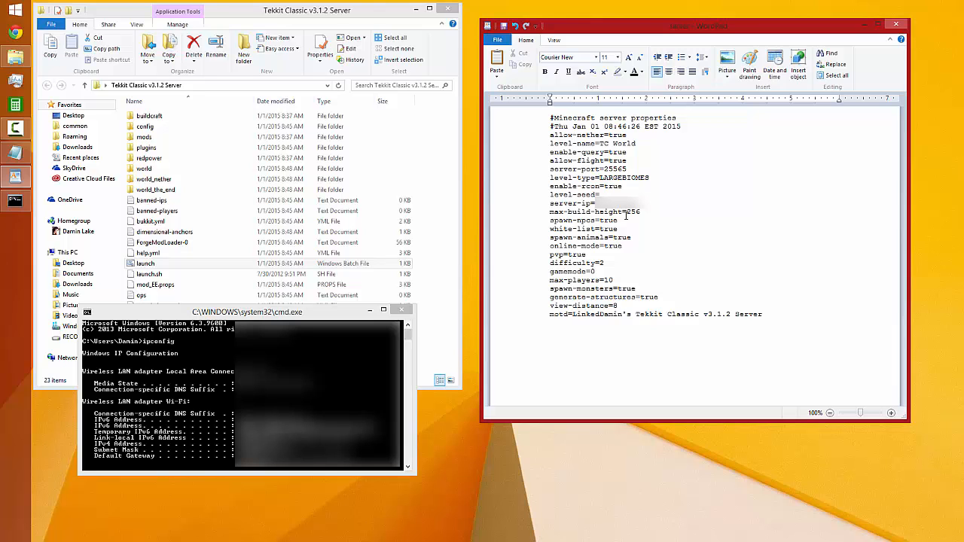
Close the Command Prompt, and save and close the server properties file
{"action": "left_click", "coordinate": [404, 311]}
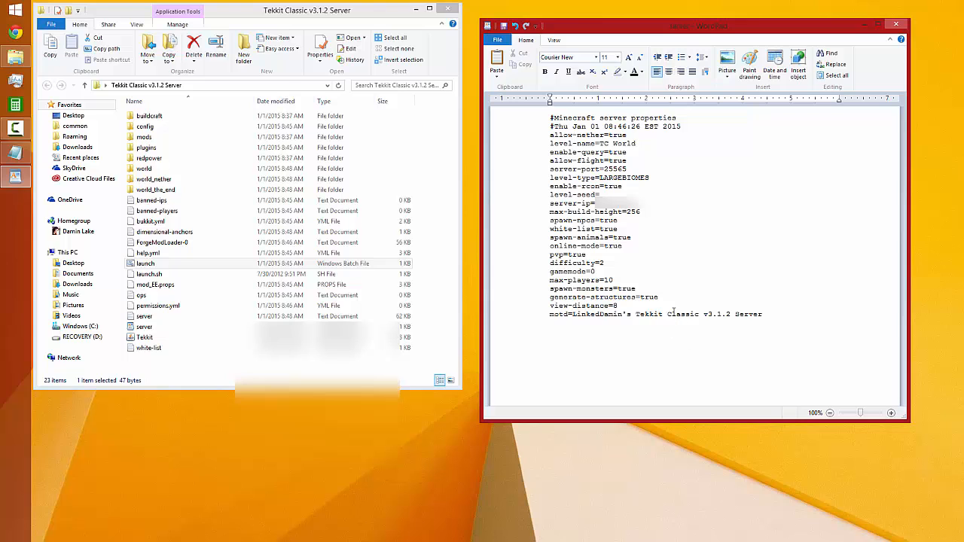
{"action": "left_click", "coordinate": [896, 25]}
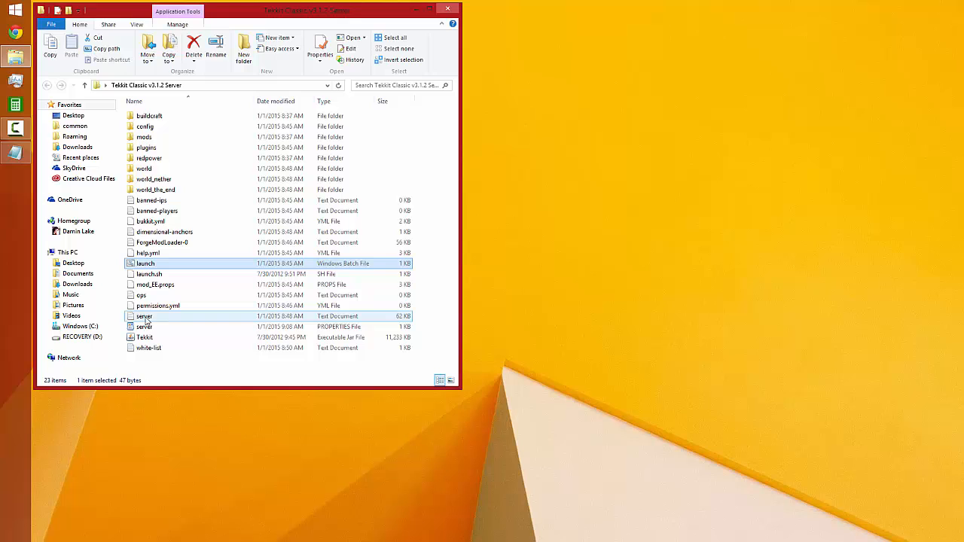
Look through the server log text file and close it
{"action": "double_click", "coordinate": [151, 320]}
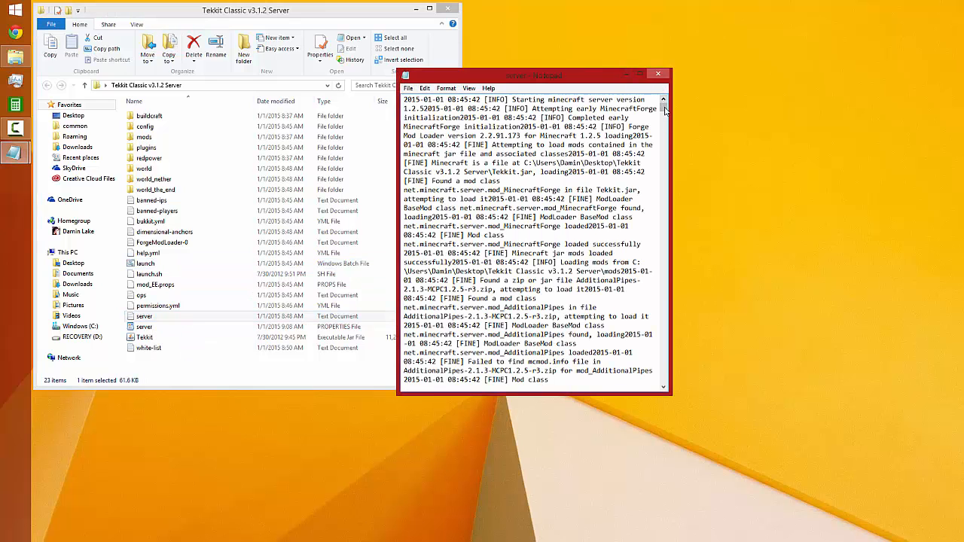
{"action": "left_click_drag", "start_coordinate": [660, 111], "coordinate": [688, 94]}
{"action": "left_click", "coordinate": [657, 76]}
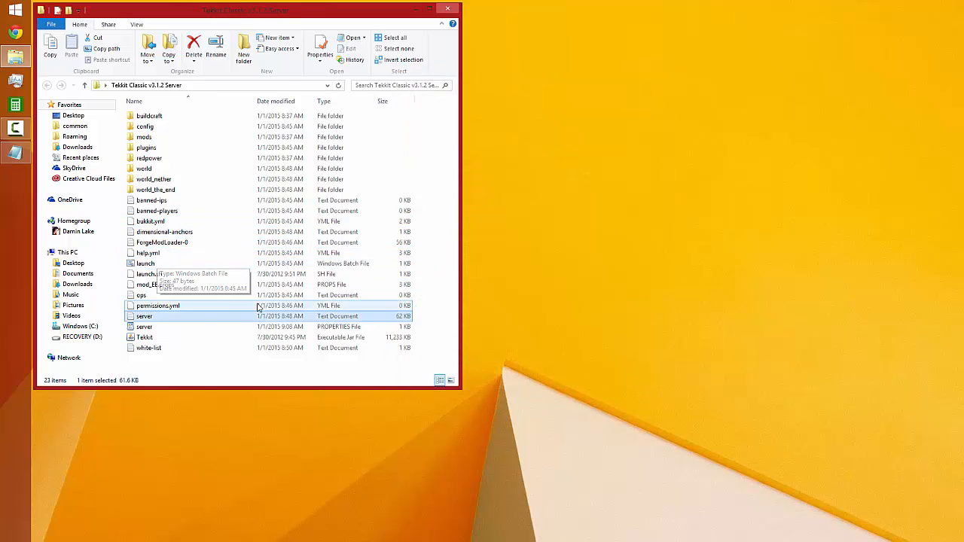
Open the ops text file and enter the operator's Minecraft username
{"action": "left_click", "coordinate": [178, 309]}
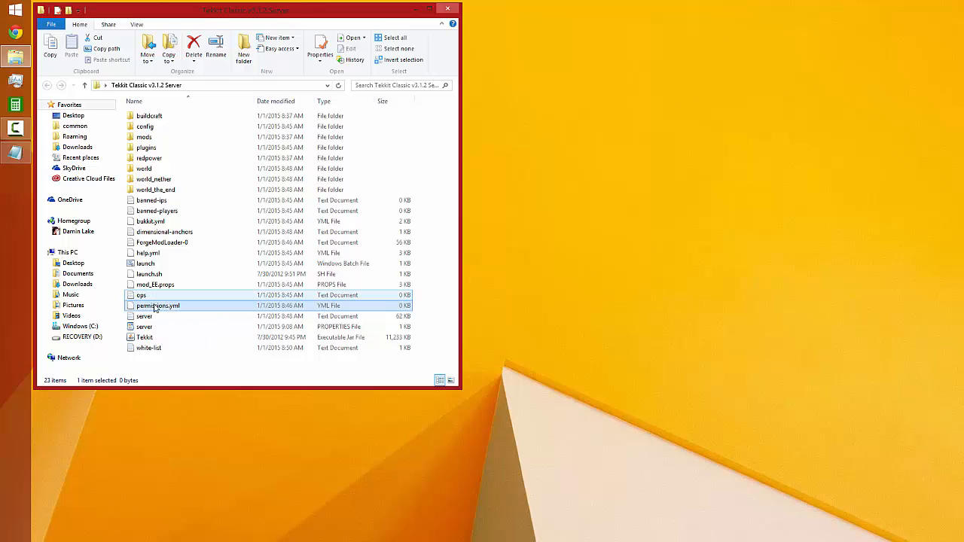
{"action": "left_click", "coordinate": [195, 299]}
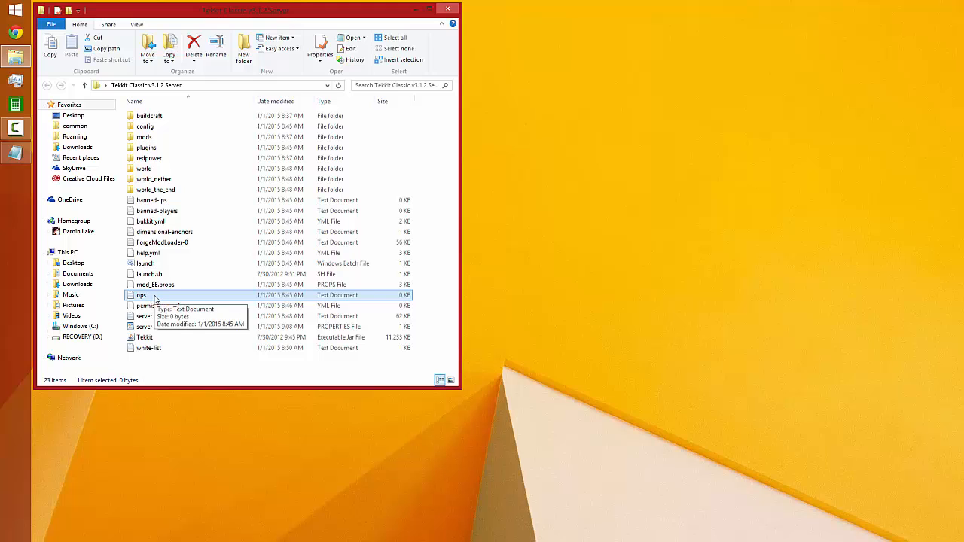
{"action": "right_click", "coordinate": [234, 295]}
{"action": "left_click", "coordinate": [256, 301]}
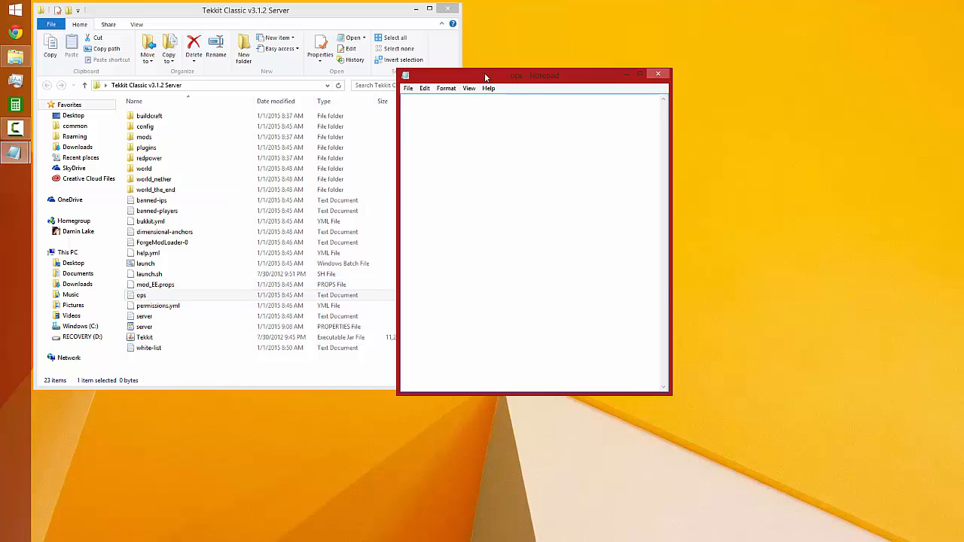
{"action": "left_click_drag", "start_coordinate": [508, 81], "coordinate": [559, 66]}
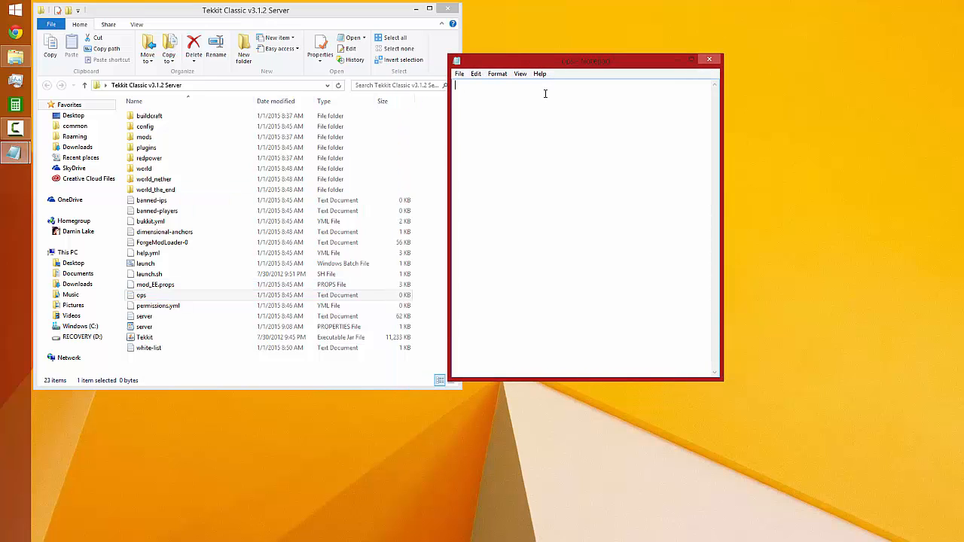
{"action": "type", "text": "DarKAng31426"}
{"action": "key", "text": "Return"}
Try a second operator entry in the ops file, clear it, and save and close the file
{"action": "type", "text": "Stev"}
{"action": "key", "text": "BackSpace"}
{"action": "key", "text": "BackSpace"}
{"action": "key", "text": "BackSpace"}
{"action": "key", "text": "BackSpace"}
{"action": "key", "text": "BackSpace"}
{"action": "key", "text": "ctrl+s"}
{"action": "left_click", "coordinate": [708, 60]}
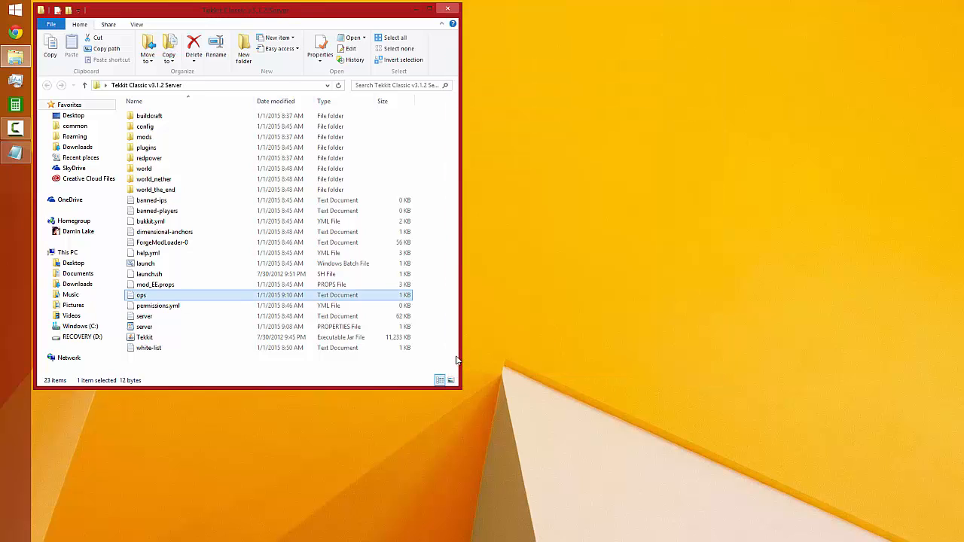
{"action": "left_click", "coordinate": [160, 284]}
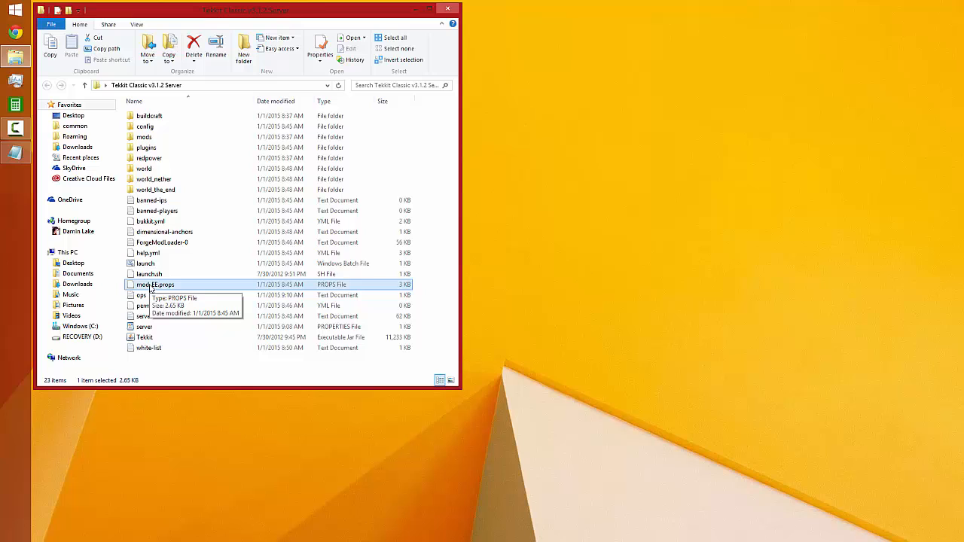
{"action": "left_click", "coordinate": [154, 274]}
{"action": "left_click", "coordinate": [156, 262]}
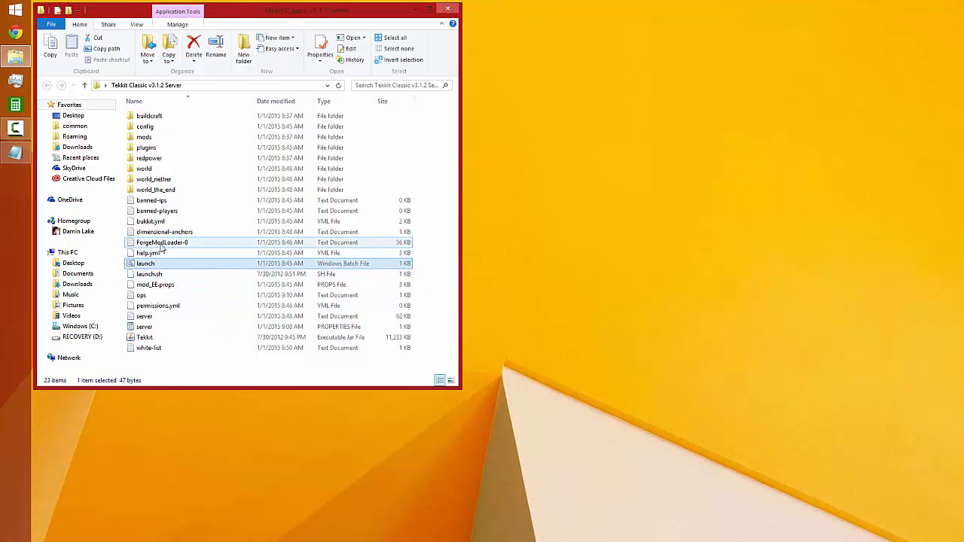
Open help.yml with Notepad, look through the Bukkit help configuration, and close it
{"action": "left_click", "coordinate": [158, 255]}
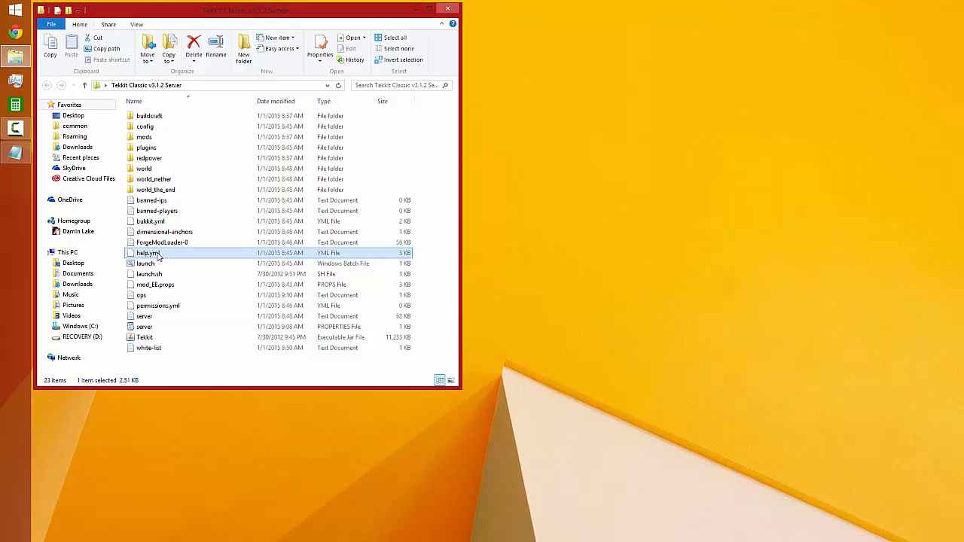
{"action": "right_click", "coordinate": [157, 256]}
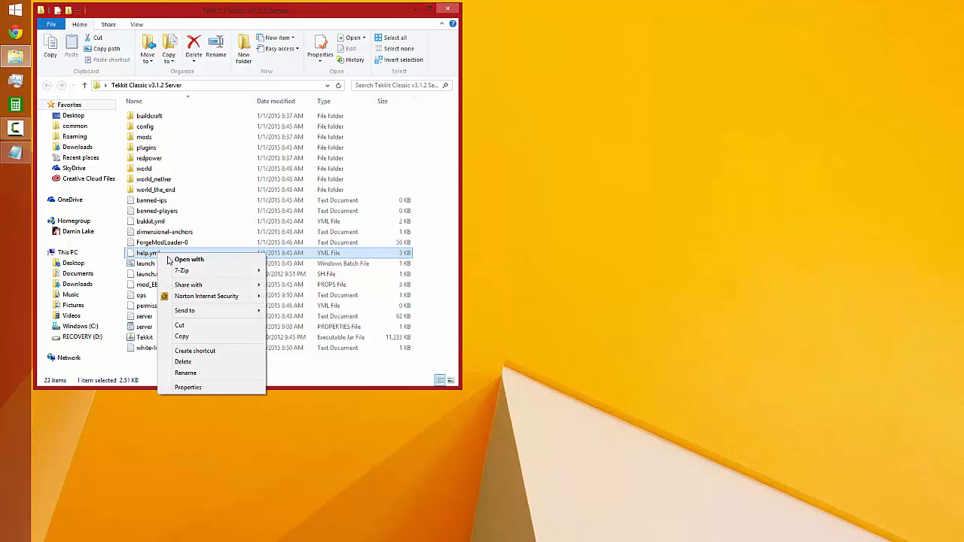
{"action": "left_click", "coordinate": [180, 257]}
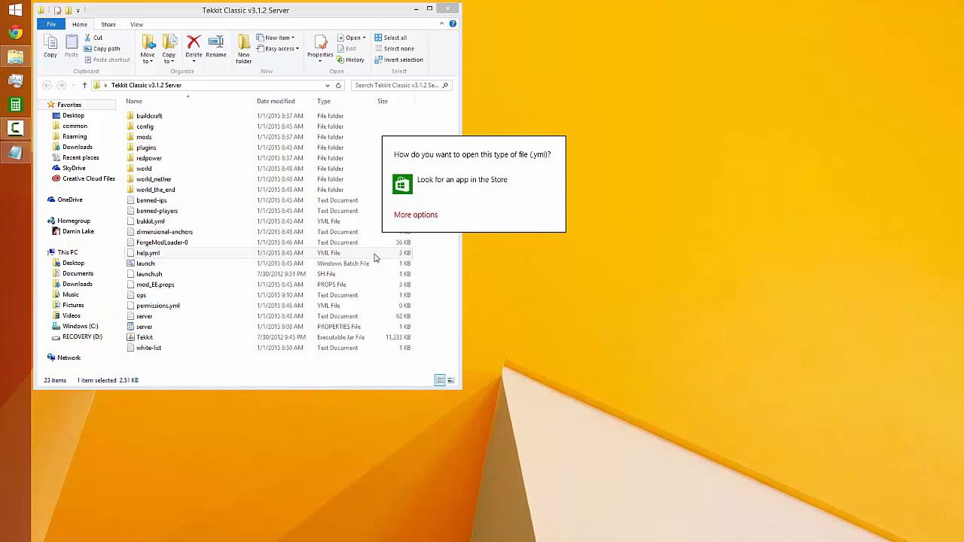
{"action": "left_click", "coordinate": [424, 216]}
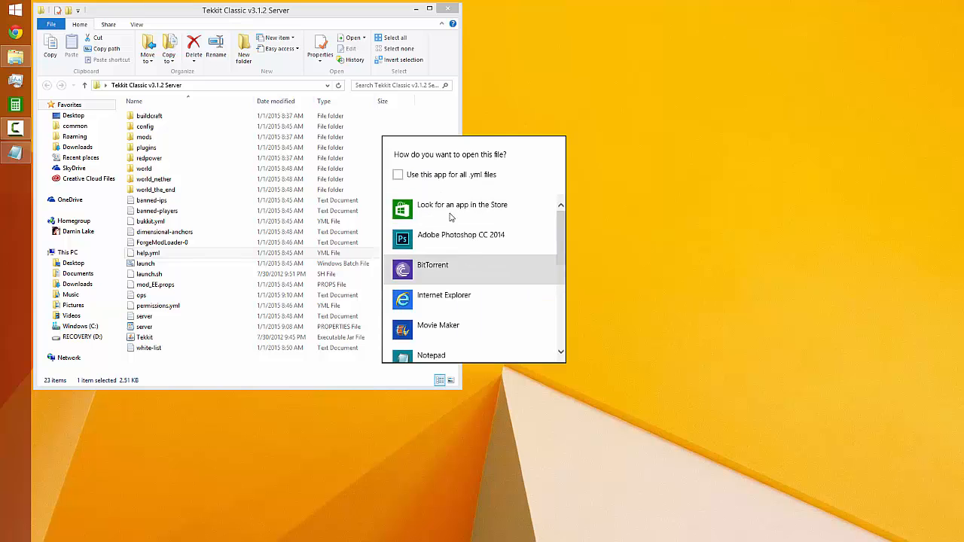
{"action": "left_click", "coordinate": [435, 355]}
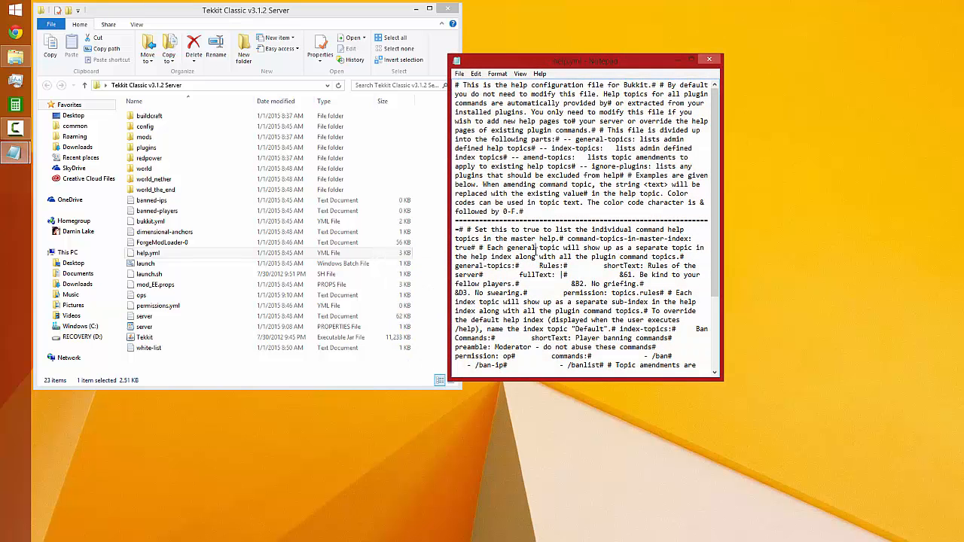
{"action": "scroll", "coordinate": [530, 261], "scroll_direction": "down", "scroll_amount": 4}
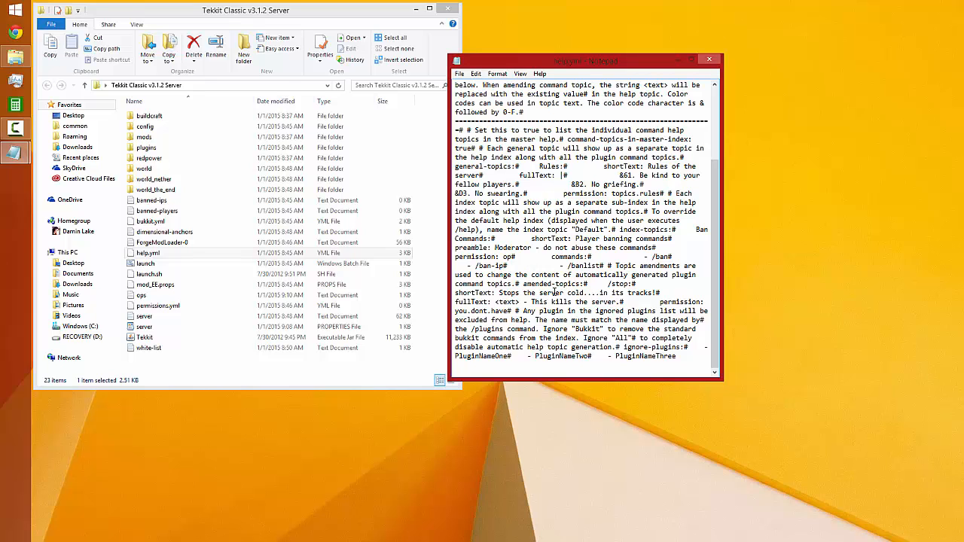
{"action": "left_click", "coordinate": [709, 58]}
Open the ForgeModLoader-0 log, look through its mod loading entries, and close it
{"action": "left_click", "coordinate": [176, 234]}
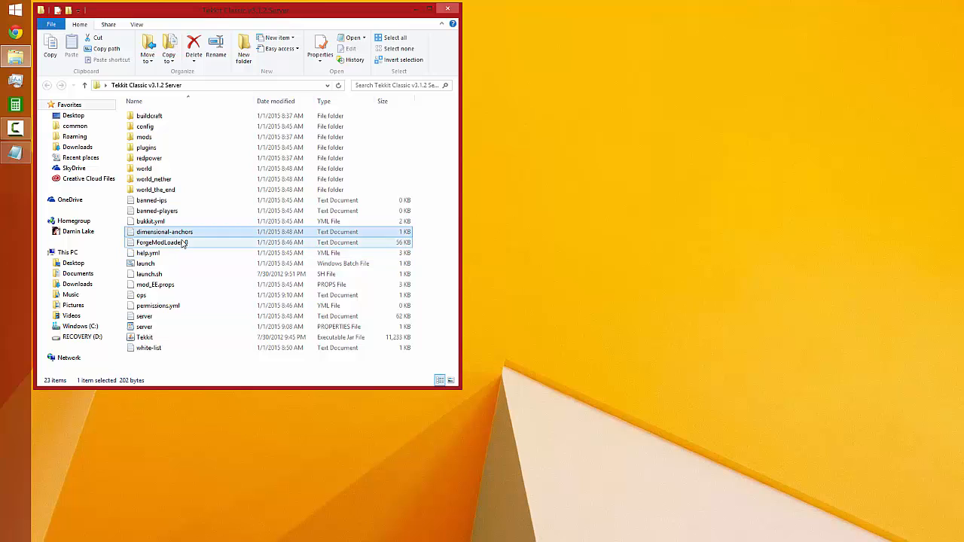
{"action": "left_click", "coordinate": [184, 242]}
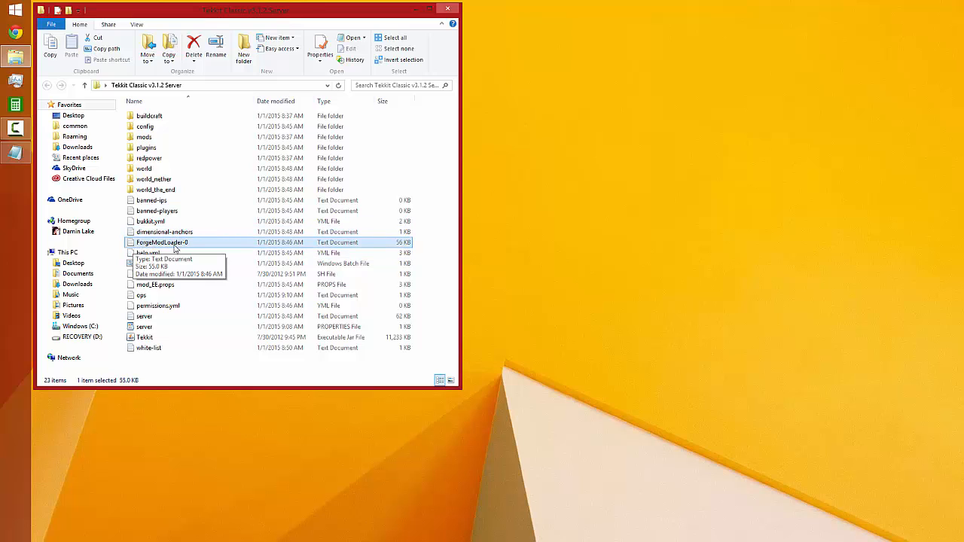
{"action": "double_click", "coordinate": [191, 244]}
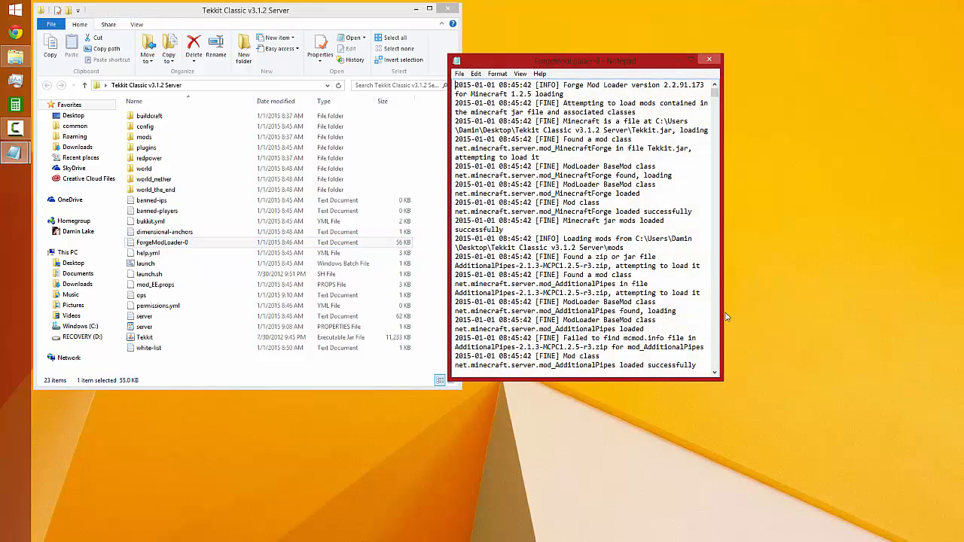
{"action": "scroll", "coordinate": [600, 231], "scroll_direction": "down", "scroll_amount": 20}
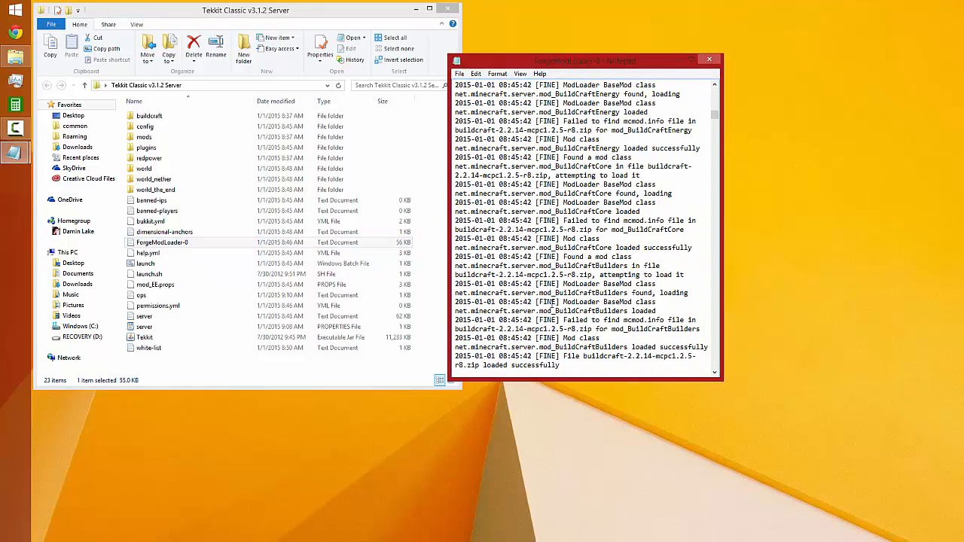
{"action": "scroll", "coordinate": [552, 307], "scroll_direction": "down", "scroll_amount": 12}
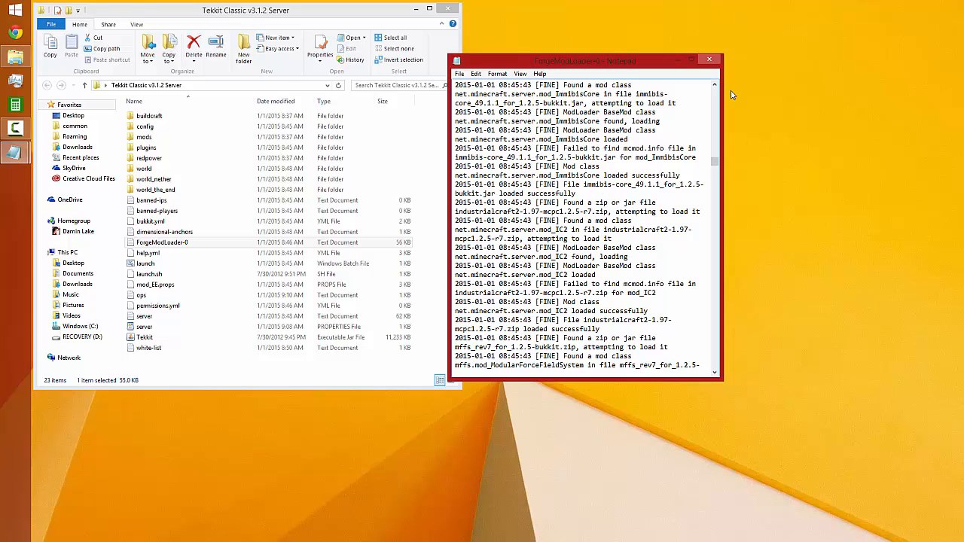
{"action": "left_click", "coordinate": [708, 60]}
View the dimensional-anchors text file, close it, and select bukkit.yml
{"action": "double_click", "coordinate": [188, 233]}
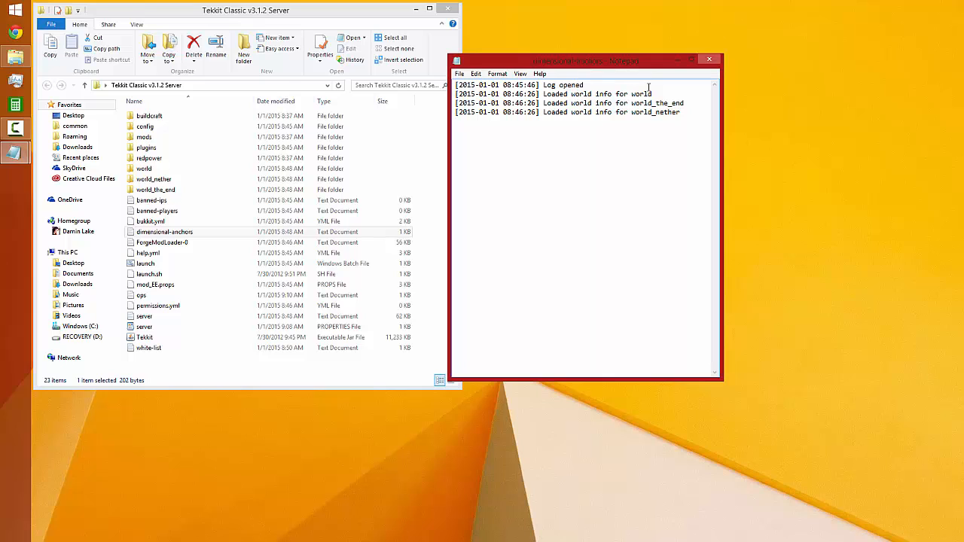
{"action": "left_click", "coordinate": [715, 60]}
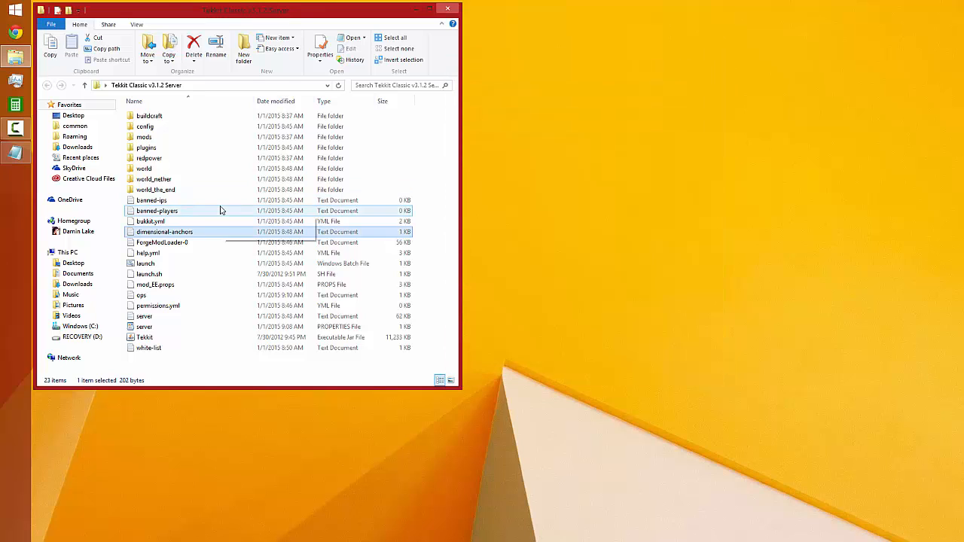
{"action": "left_click", "coordinate": [173, 223], "text": "shift"}
{"action": "left_click", "coordinate": [172, 224]}
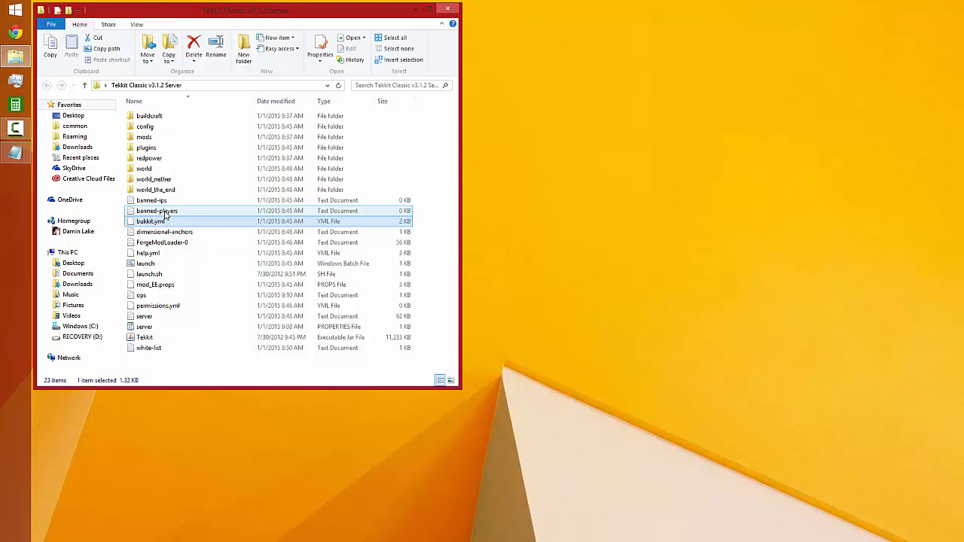
Try a sample player username in the banned-players file and close it without saving
{"action": "left_click", "coordinate": [154, 202]}
{"action": "right_click", "coordinate": [163, 208]}
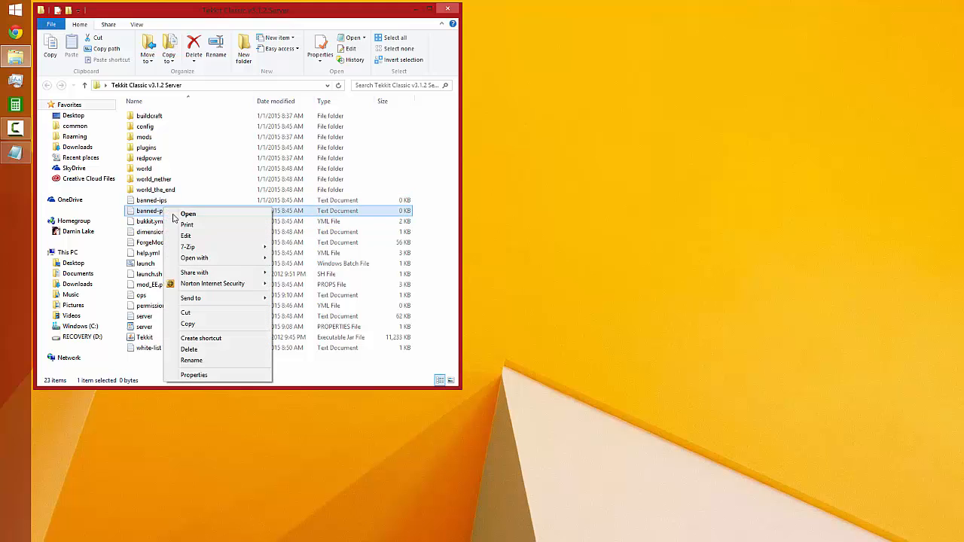
{"action": "left_click", "coordinate": [183, 214]}
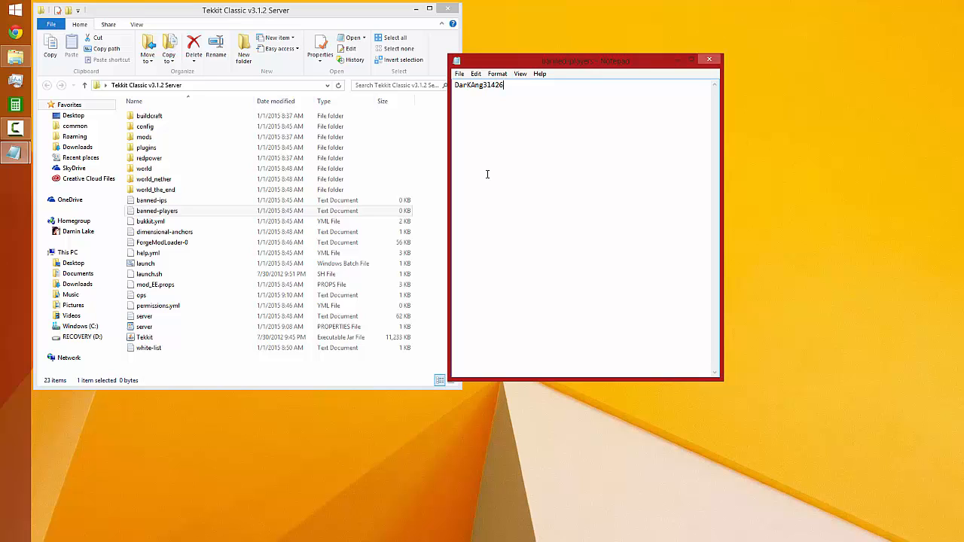
{"action": "left_click", "coordinate": [709, 59]}
{"action": "left_click", "coordinate": [516, 287]}
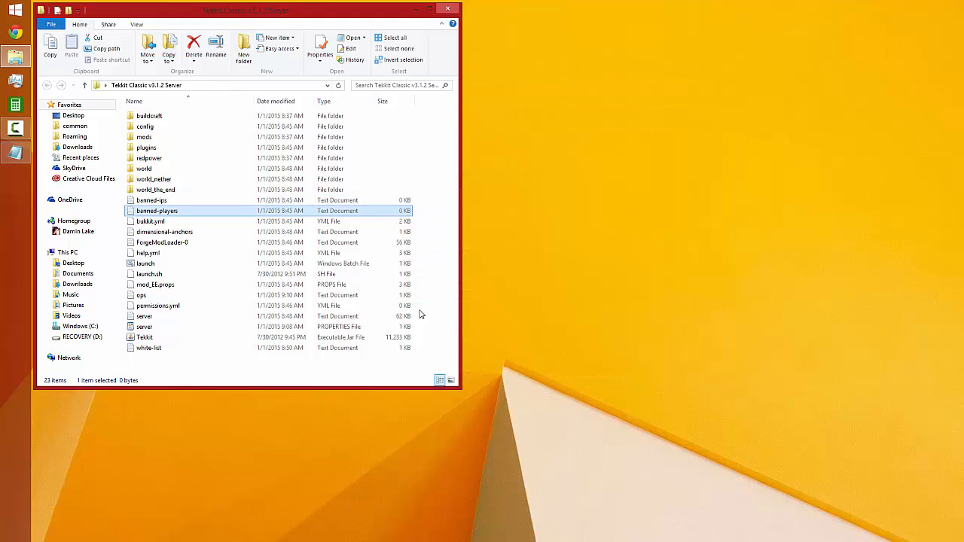
Try a sample IP entry in the banned-ips file, clear it, and close the file without saving
{"action": "left_click", "coordinate": [155, 201]}
{"action": "double_click", "coordinate": [154, 202]}
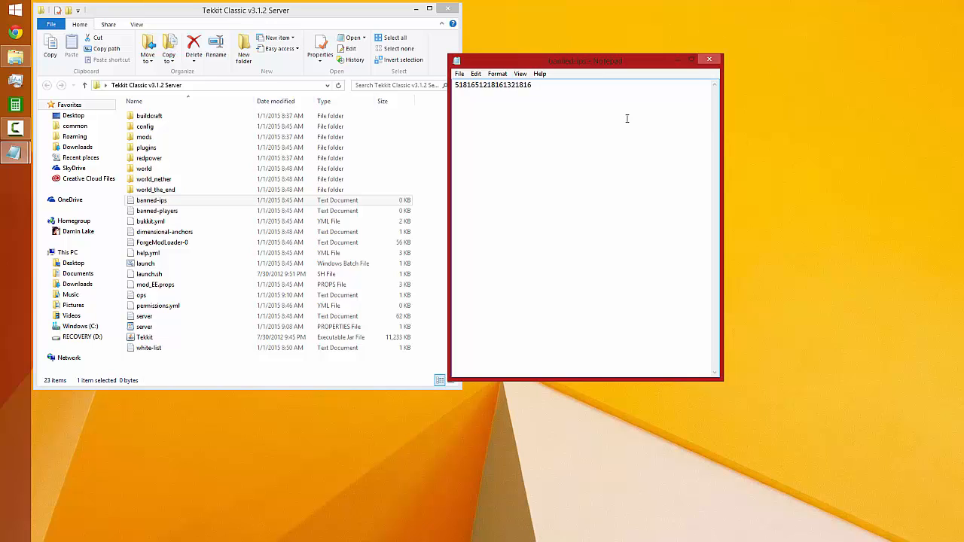
{"action": "key", "text": "ctrl+a"}
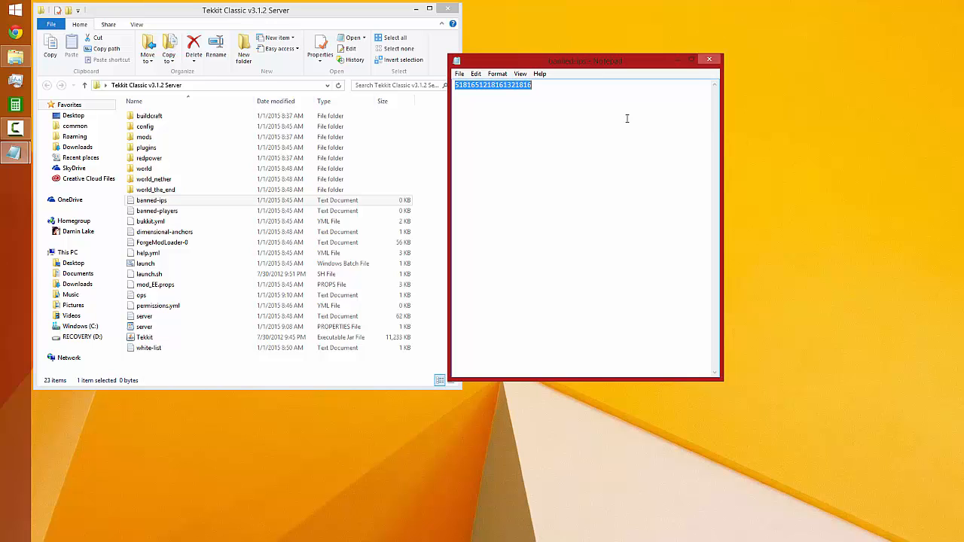
{"action": "key", "text": "Delete"}
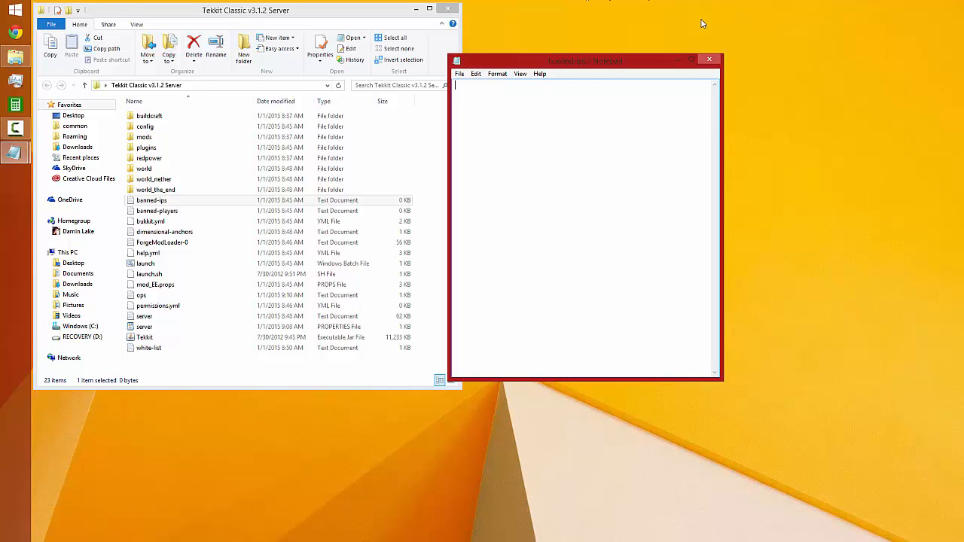
{"action": "left_click", "coordinate": [709, 58]}
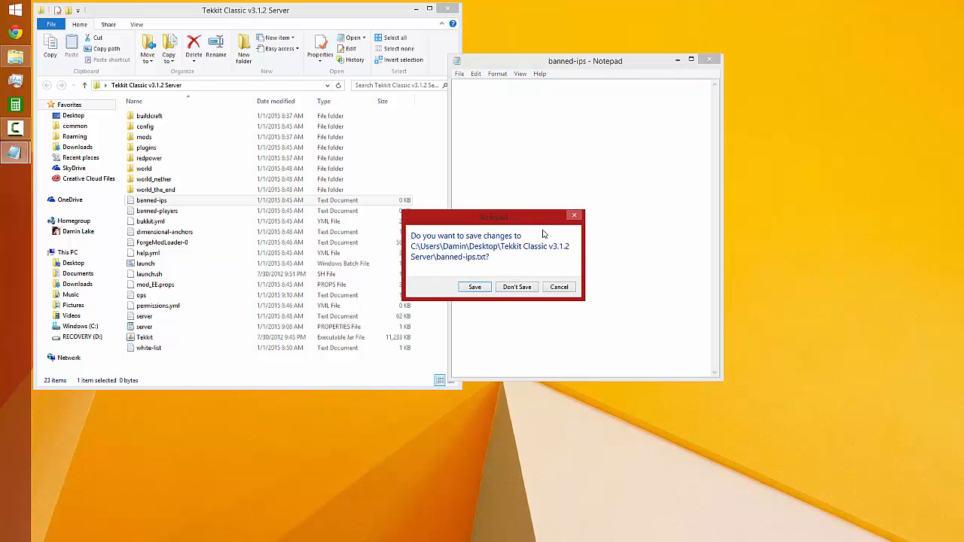
{"action": "left_click", "coordinate": [515, 289]}
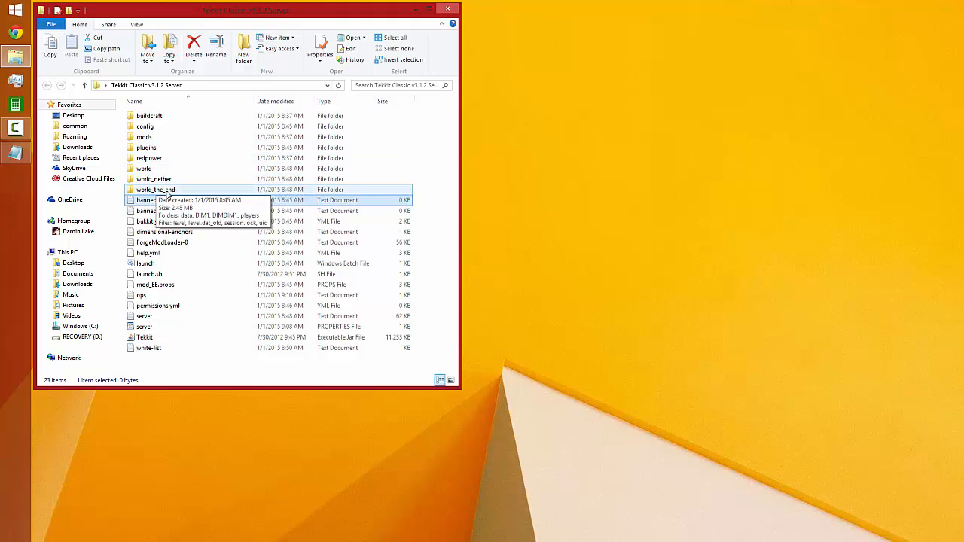
Delete the world, world_nether and world_the_end folders from the server folder
{"action": "left_click", "coordinate": [165, 172]}
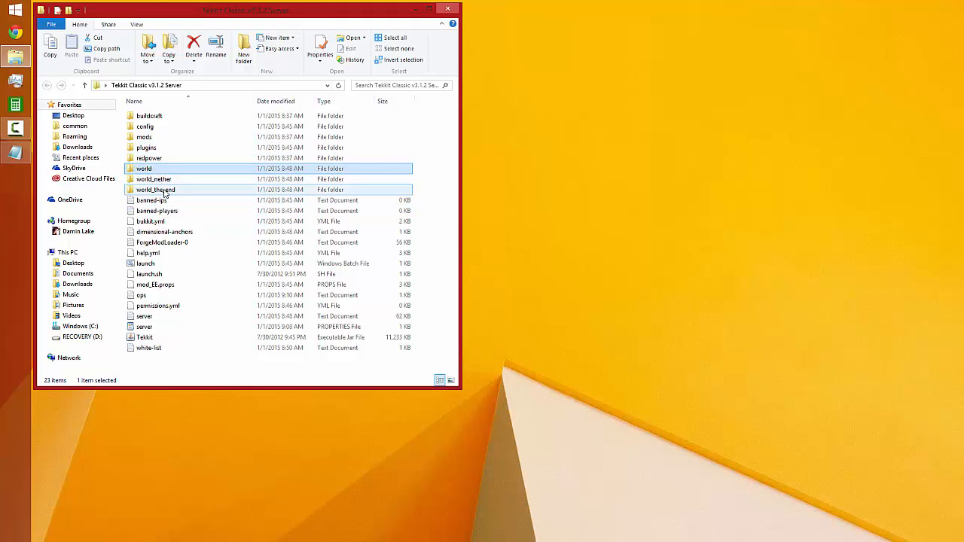
{"action": "mouse_move", "coordinate": [165, 194]}
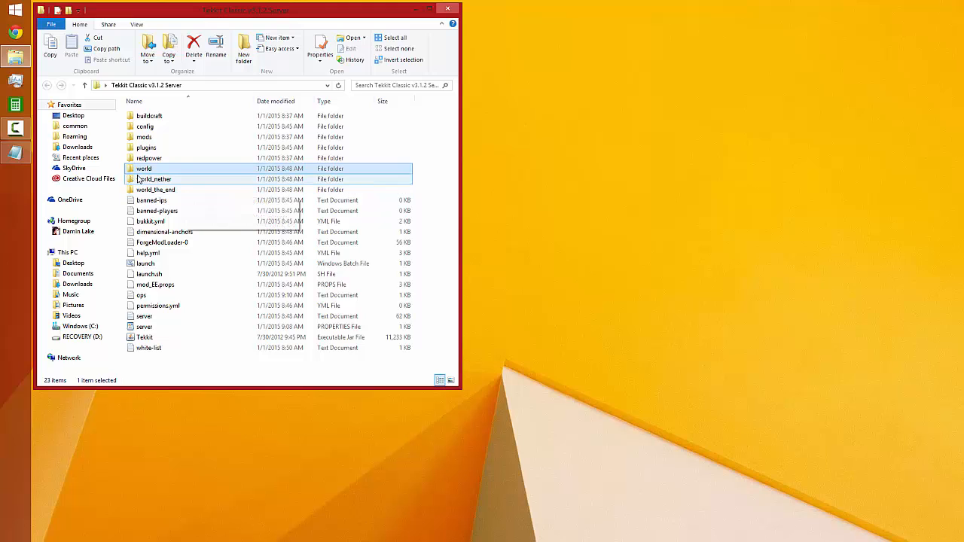
{"action": "mouse_move", "coordinate": [144, 178]}
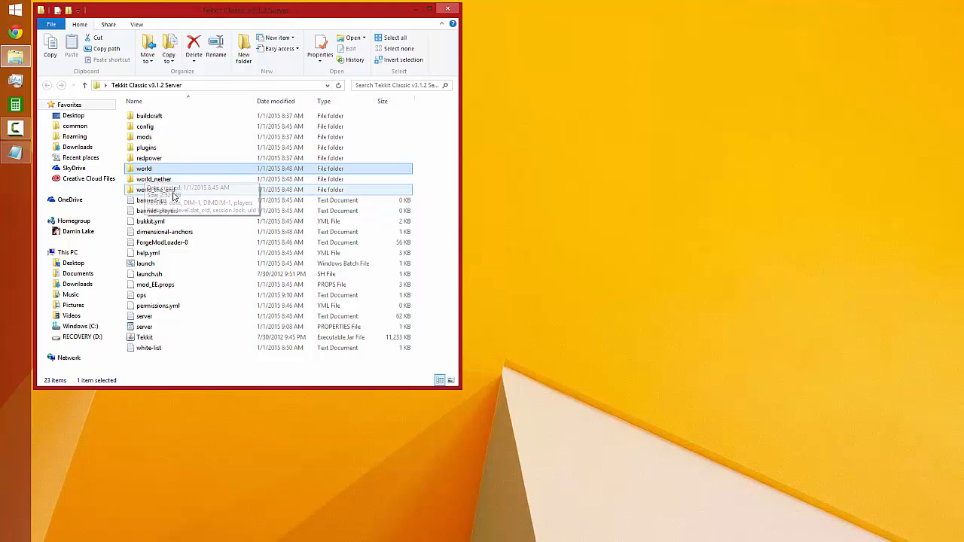
{"action": "mouse_move", "coordinate": [158, 325]}
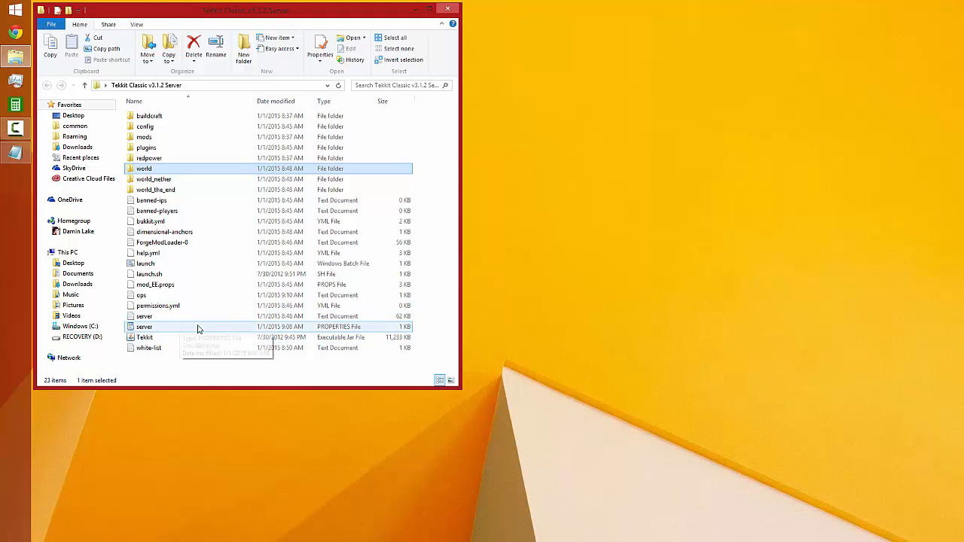
{"action": "left_click", "coordinate": [138, 194]}
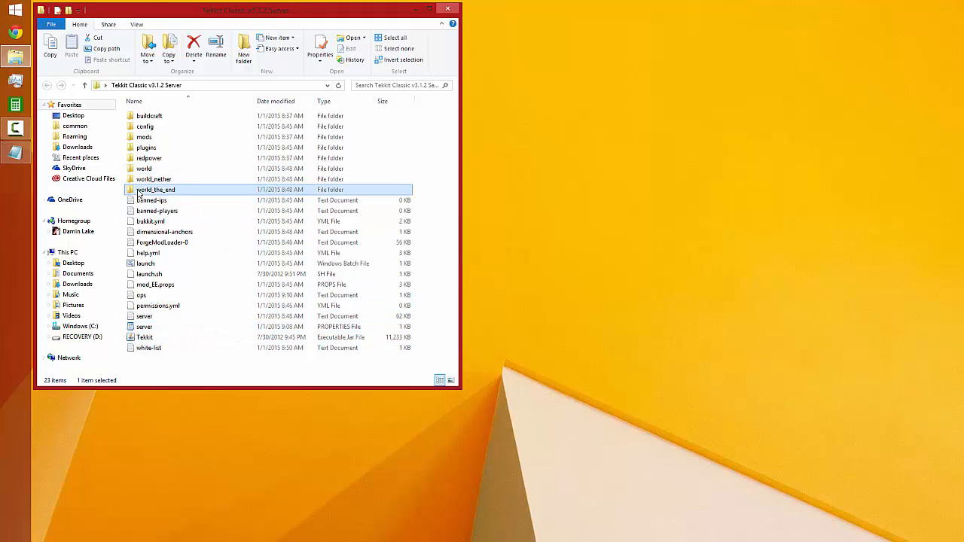
{"action": "key", "text": "shift+Up"}
{"action": "key", "text": "shift+Up"}
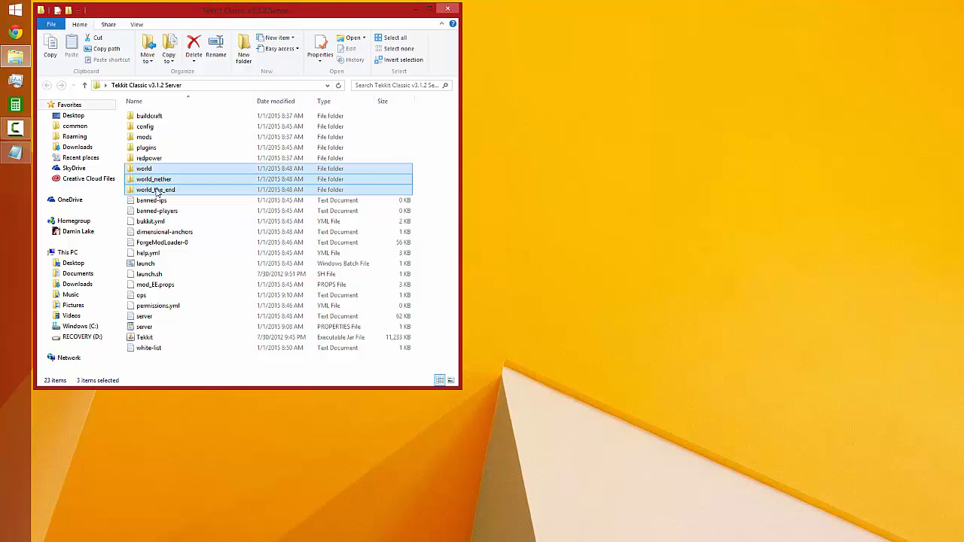
{"action": "key", "text": "Delete"}
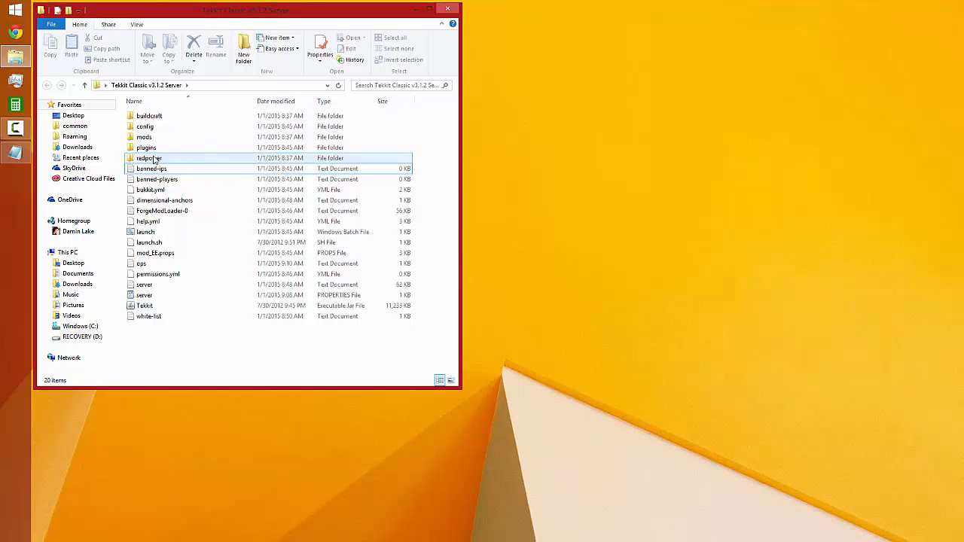
Examine the contents of the redpower folder within the Tekkit Classic v3.1.2 Server folder
{"action": "double_click", "coordinate": [158, 157]}
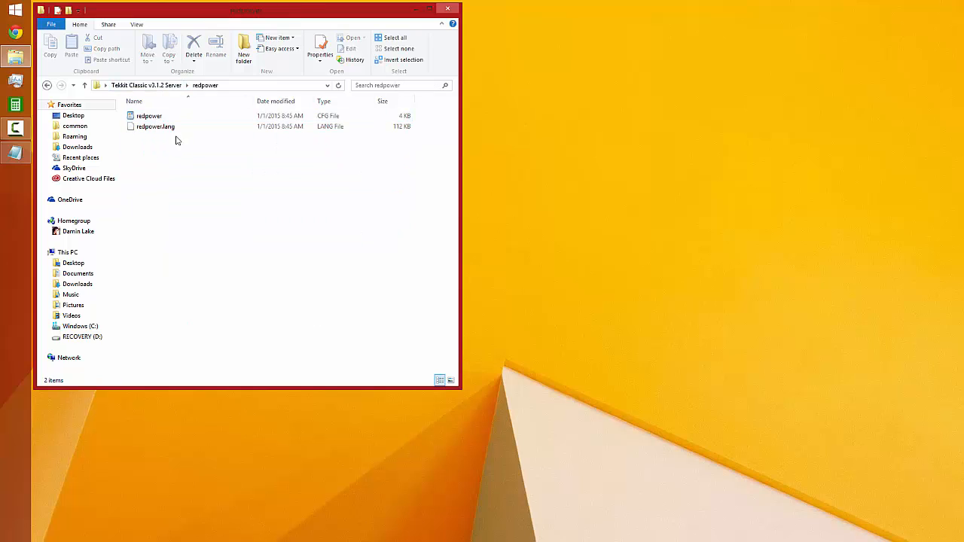
{"action": "left_click", "coordinate": [161, 85]}
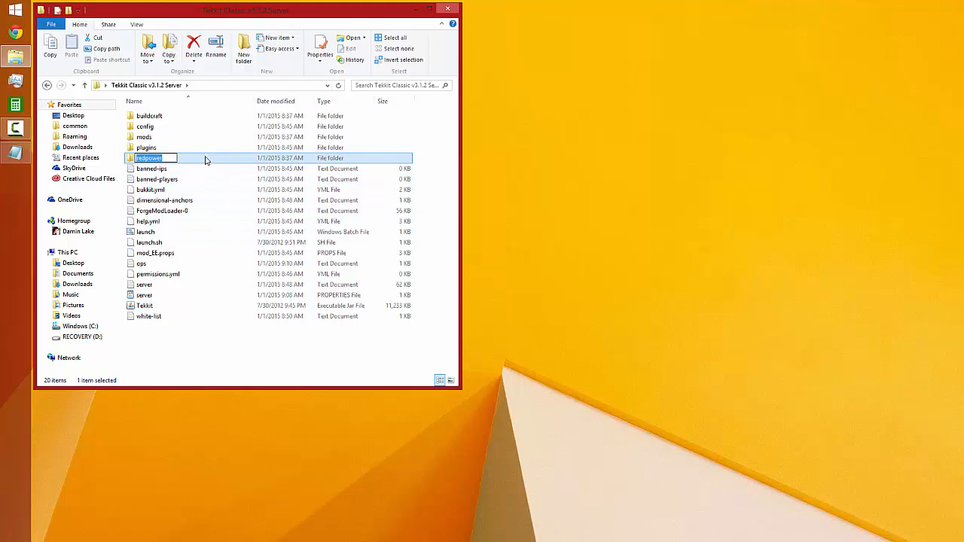
{"action": "right_click", "coordinate": [164, 277]}
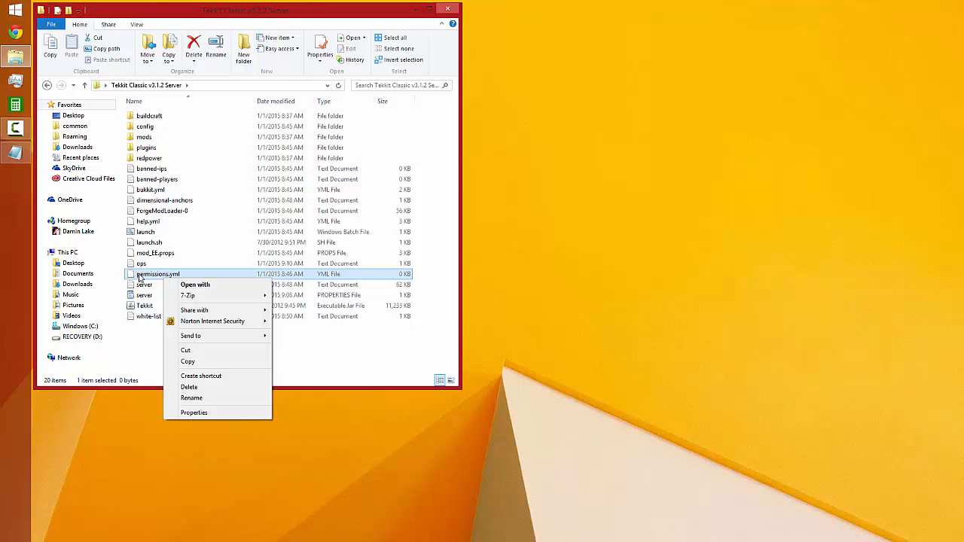
{"action": "left_click", "coordinate": [166, 163]}
{"action": "double_click", "coordinate": [165, 163]}
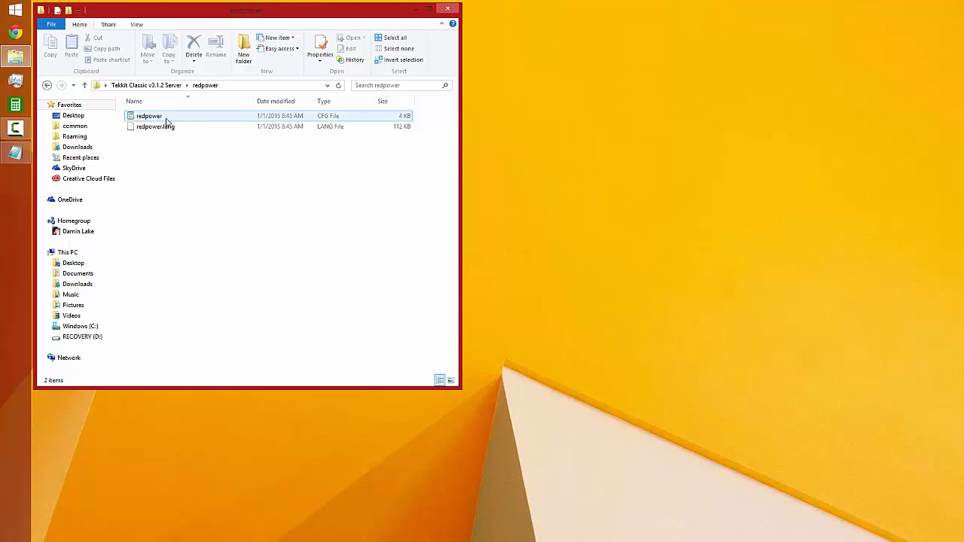
{"action": "left_click", "coordinate": [167, 85]}
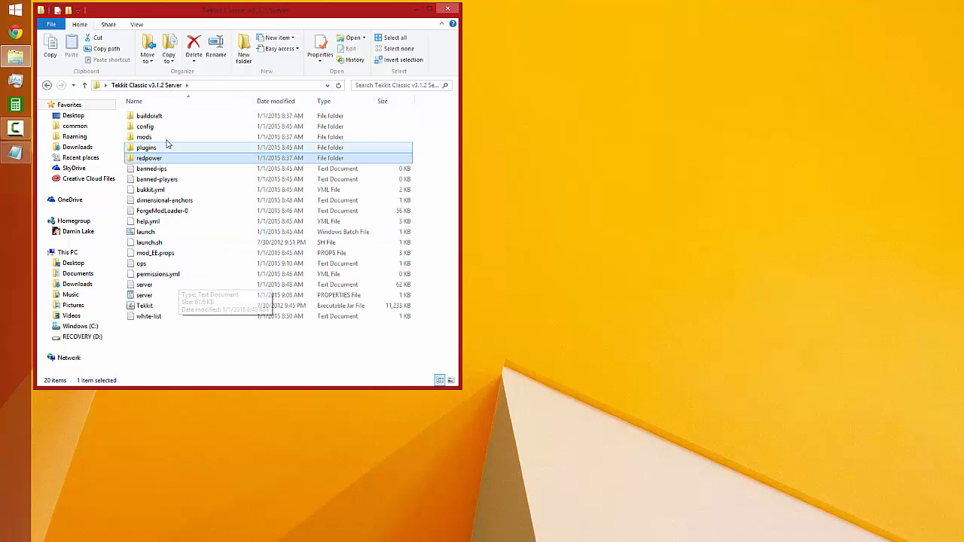
{"action": "double_click", "coordinate": [151, 157]}
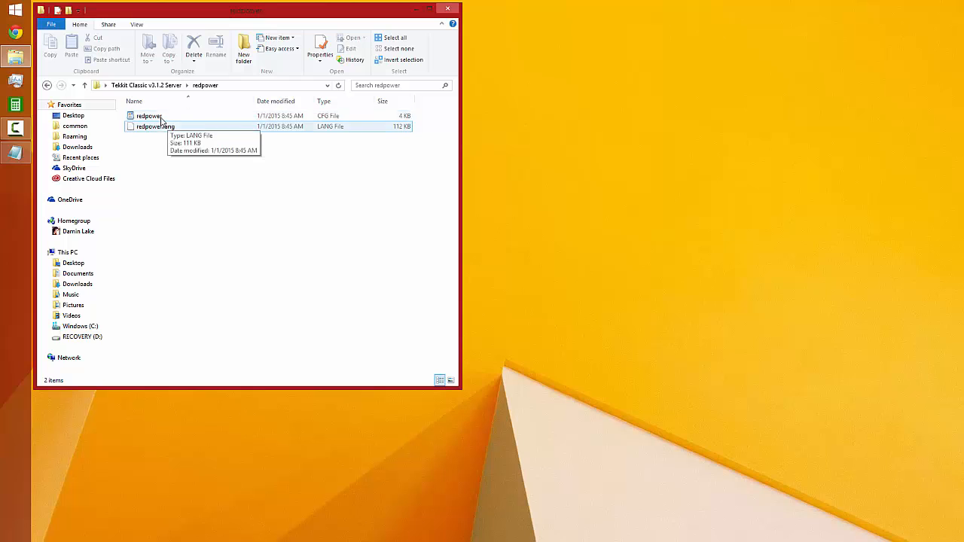
Leave the redpower folder and look inside the plugins folder of the Tekkit Classic v3.1.2 Server folder
{"action": "left_click", "coordinate": [160, 118]}
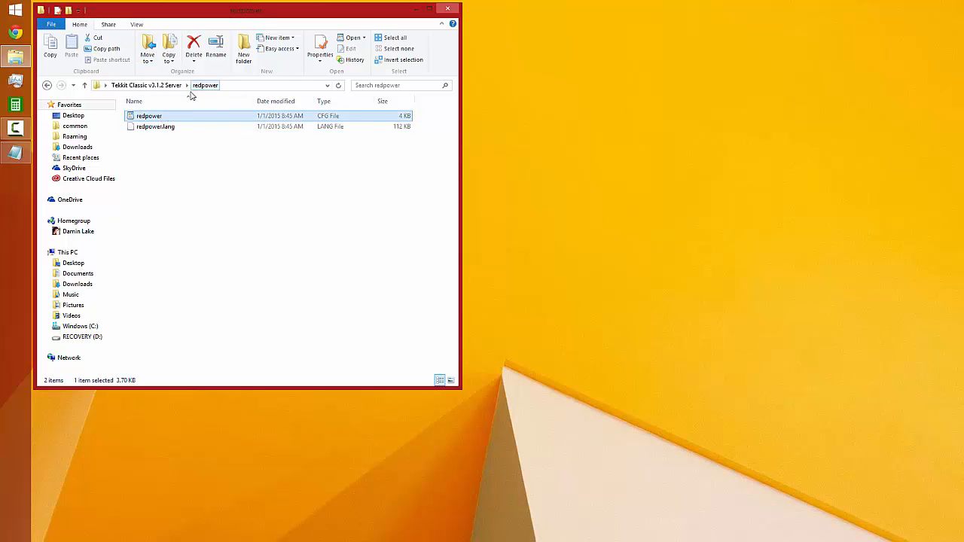
{"action": "left_click", "coordinate": [159, 88]}
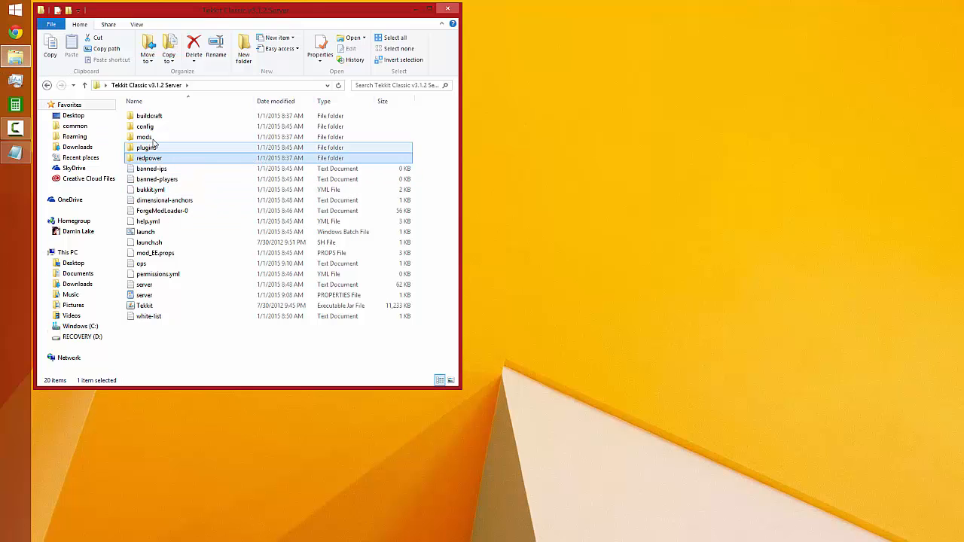
{"action": "double_click", "coordinate": [151, 148]}
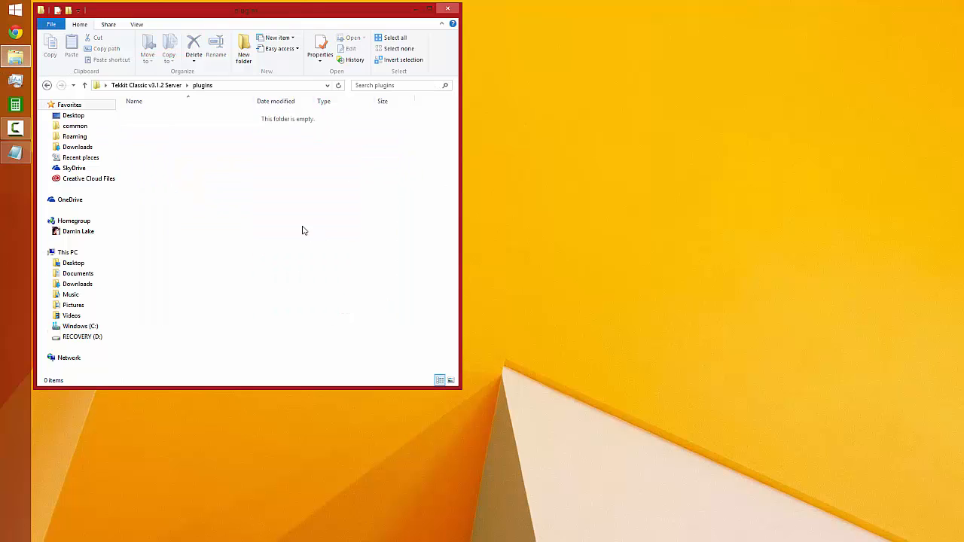
Visit bukkit.org in Chrome alongside the plugins folder, locate its Get Plugins page link, and close the browser
{"action": "left_click", "coordinate": [13, 33]}
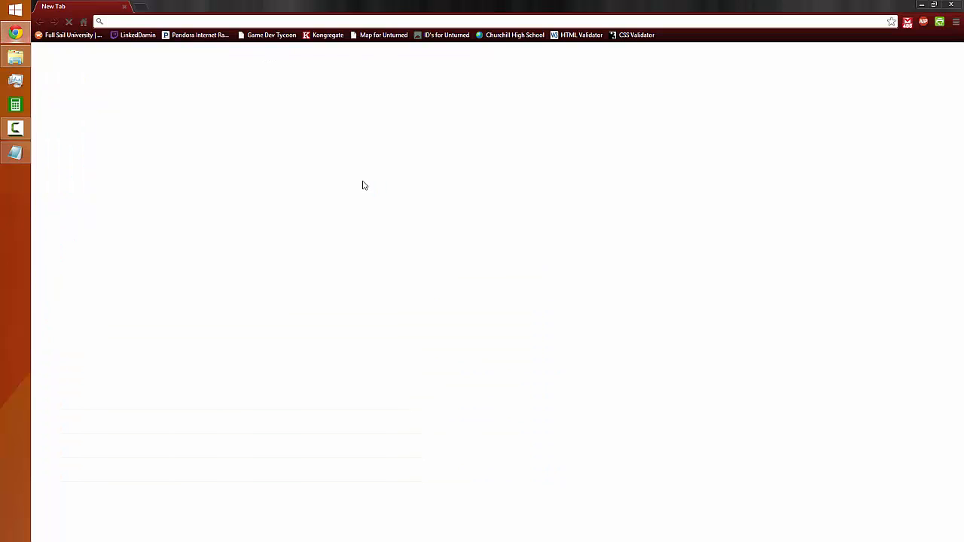
{"action": "type", "text": "bukk"}
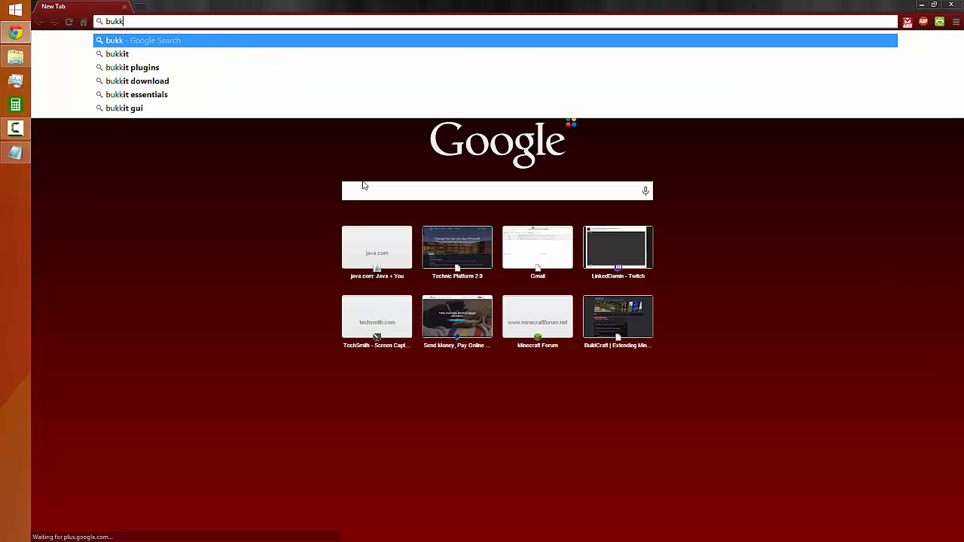
{"action": "type", "text": "it.org"}
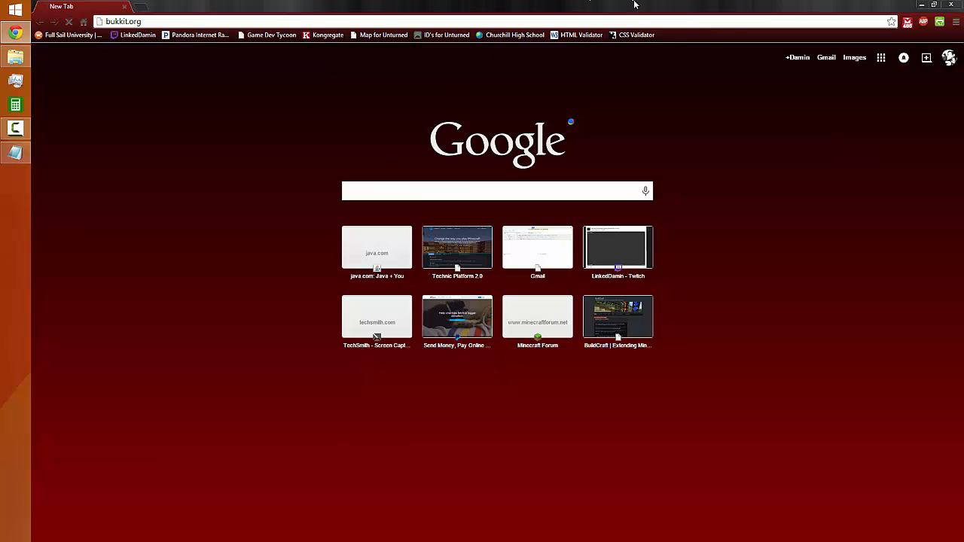
{"action": "left_click", "coordinate": [933, 4]}
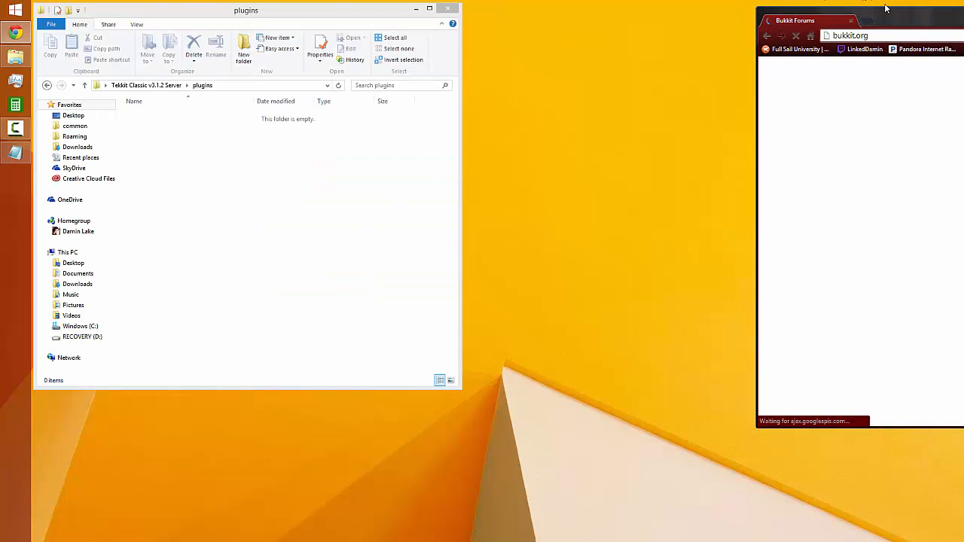
{"action": "left_click_drag", "start_coordinate": [806, 22], "coordinate": [547, 43]}
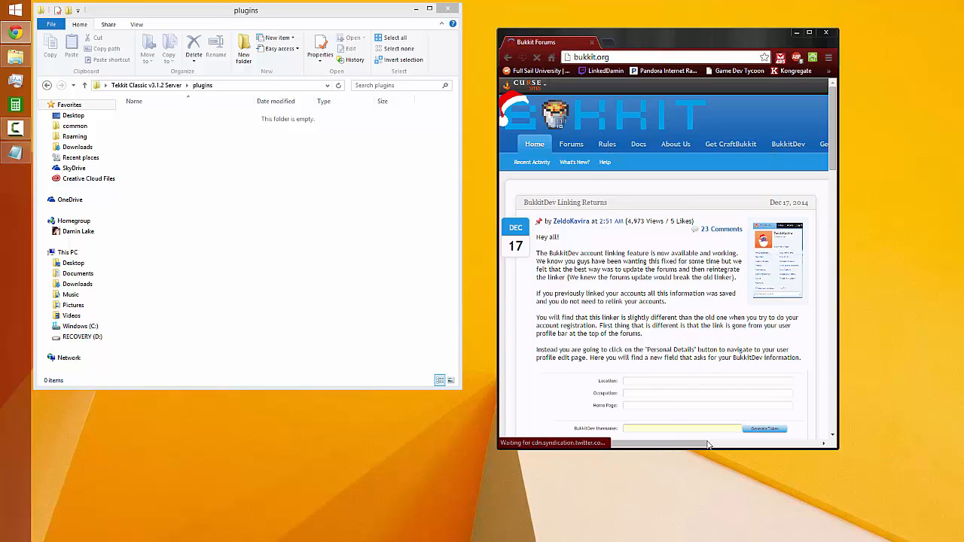
{"action": "left_click_drag", "start_coordinate": [685, 443], "coordinate": [787, 445]}
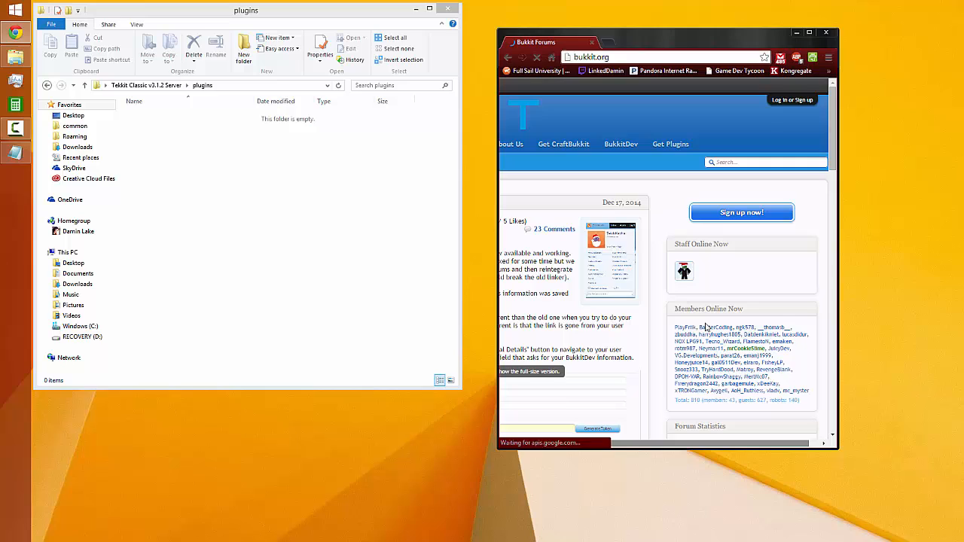
{"action": "left_click", "coordinate": [672, 146]}
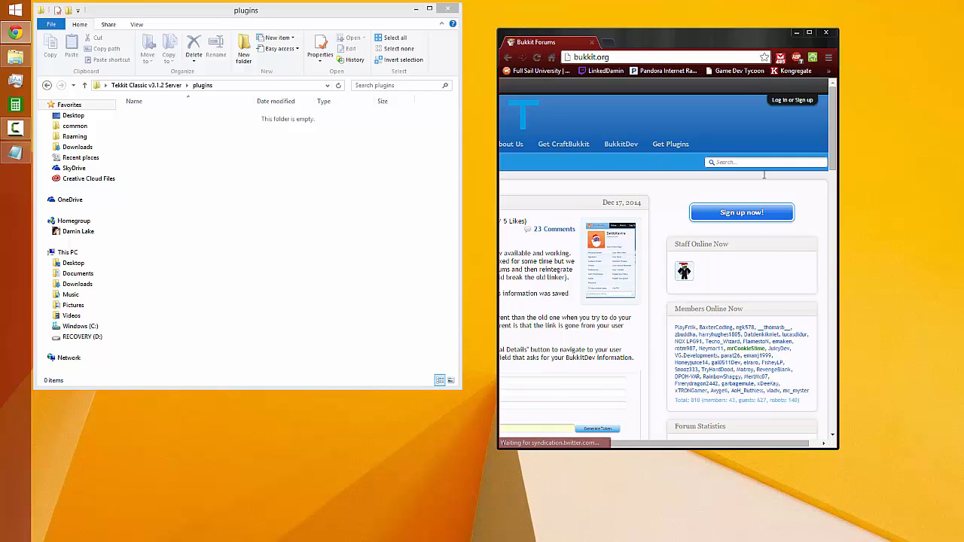
{"action": "left_click", "coordinate": [826, 34]}
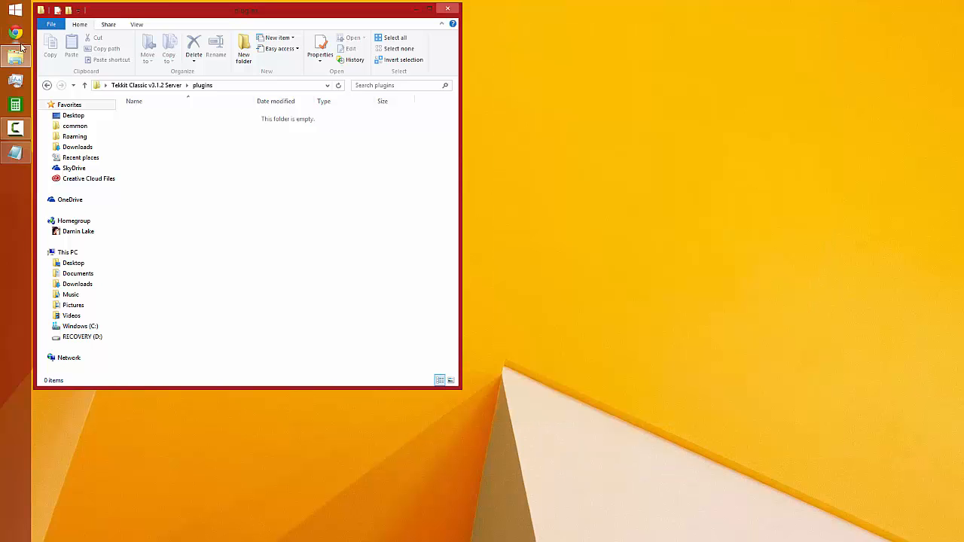
Examine the mod archives and the ccSensors, ComputerCraft and weaponmod subfolders in the server's mods folder
{"action": "left_click", "coordinate": [163, 85]}
{"action": "double_click", "coordinate": [145, 138]}
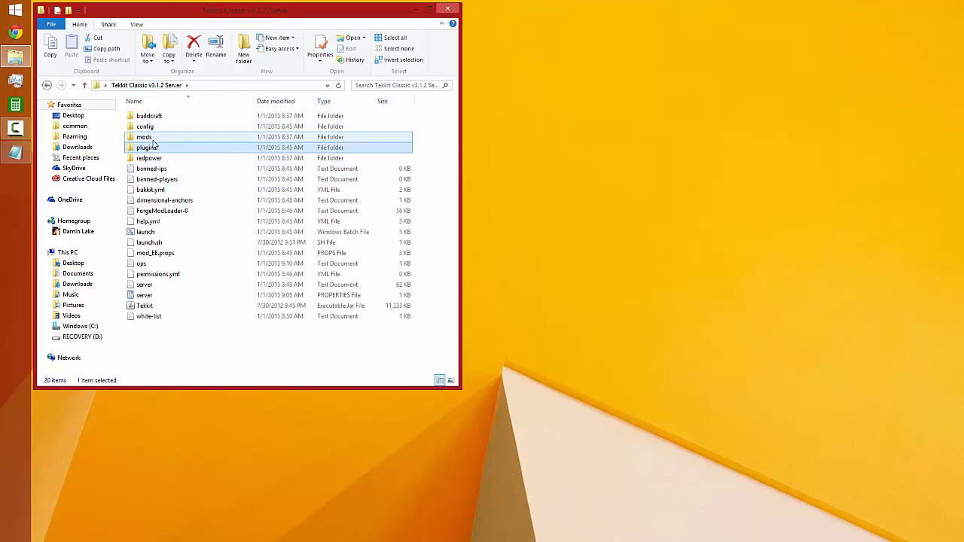
{"action": "left_click", "coordinate": [164, 146]}
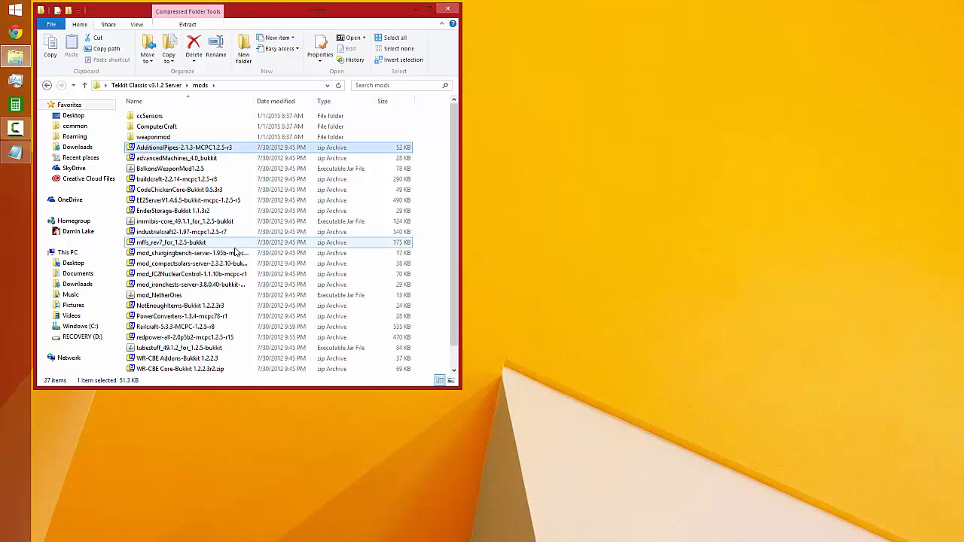
{"action": "scroll", "coordinate": [173, 188], "scroll_direction": "down", "scroll_amount": 1}
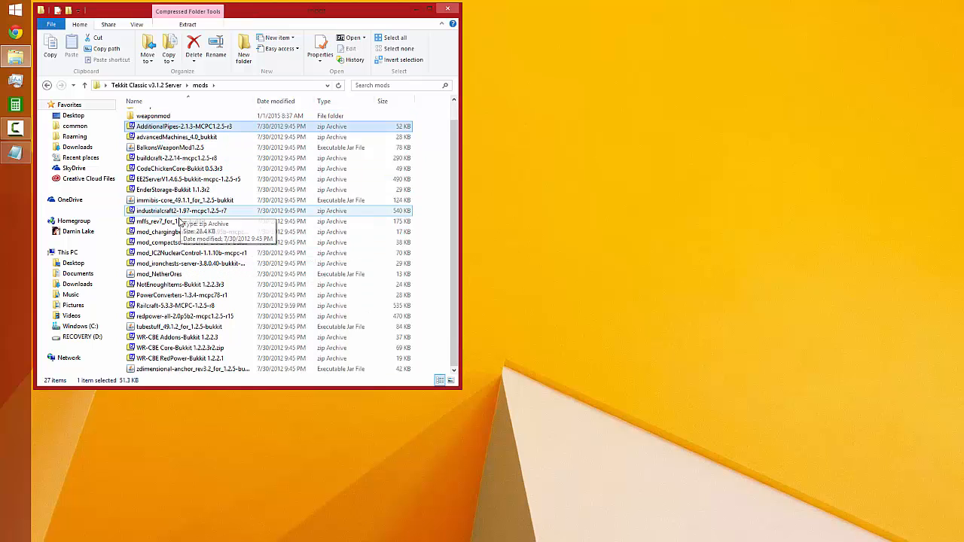
{"action": "left_click", "coordinate": [201, 369], "text": "shift"}
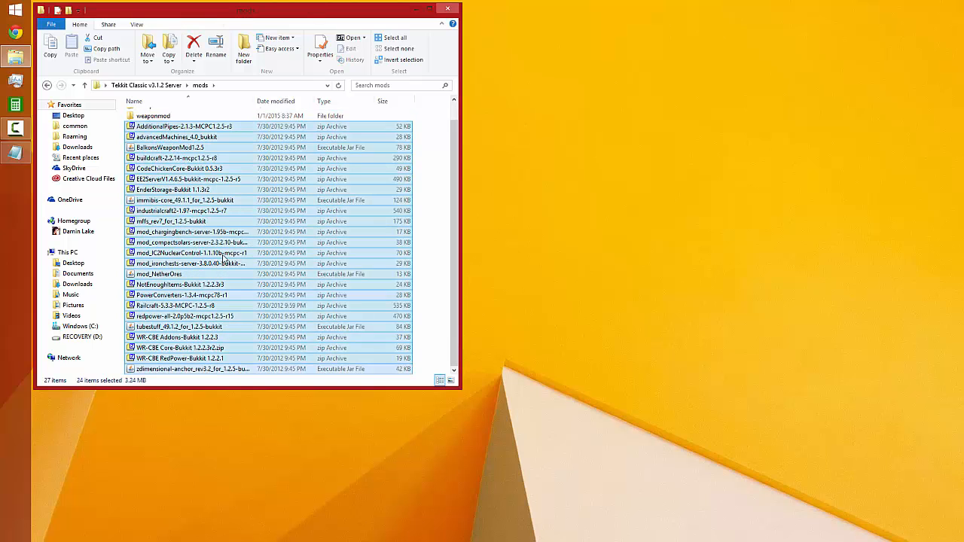
{"action": "scroll", "coordinate": [252, 215], "scroll_direction": "up", "scroll_amount": 1}
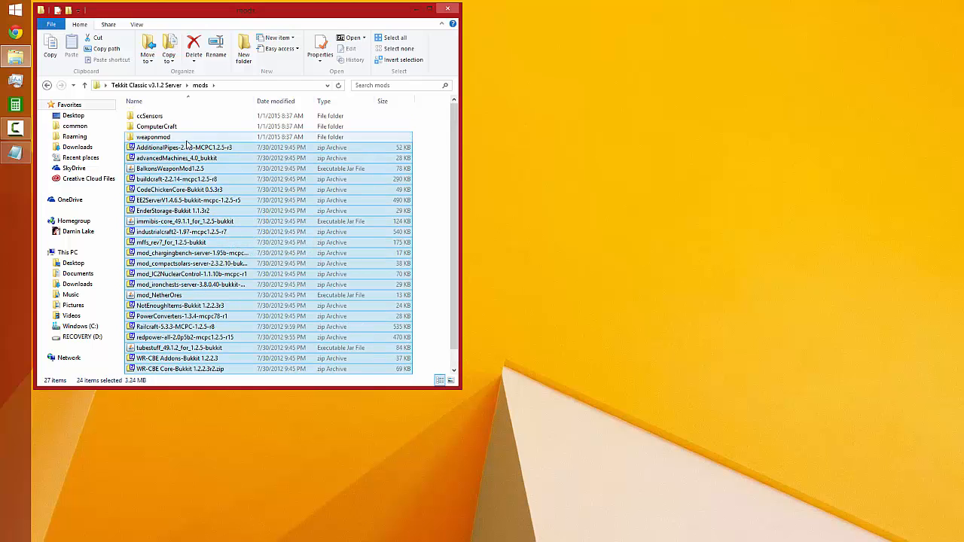
{"action": "left_click", "coordinate": [159, 136]}
{"action": "left_click", "coordinate": [154, 116], "text": "shift"}
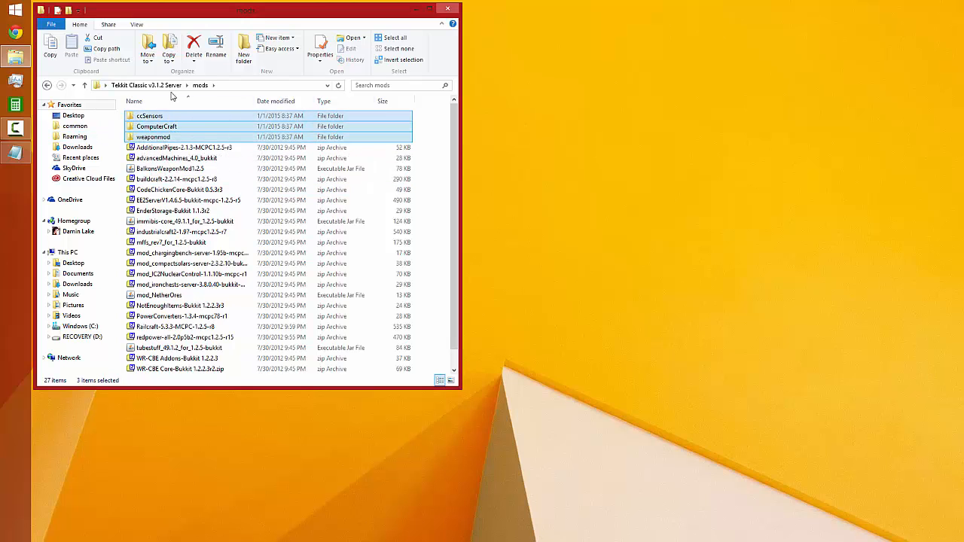
Compare the configuration files in the server's config folder with the contents of the mods folder
{"action": "left_click", "coordinate": [147, 85]}
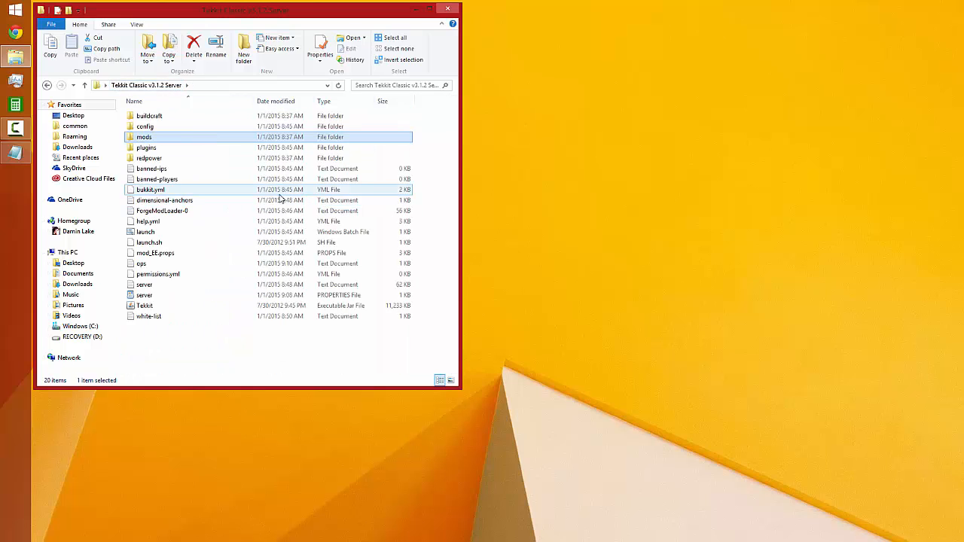
{"action": "double_click", "coordinate": [145, 128]}
{"action": "left_click", "coordinate": [146, 128]}
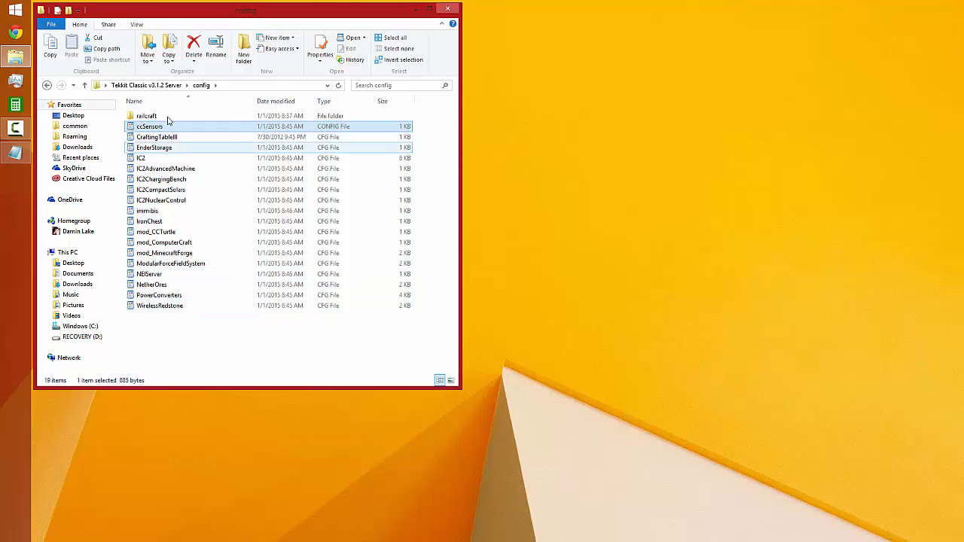
{"action": "left_click", "coordinate": [139, 117]}
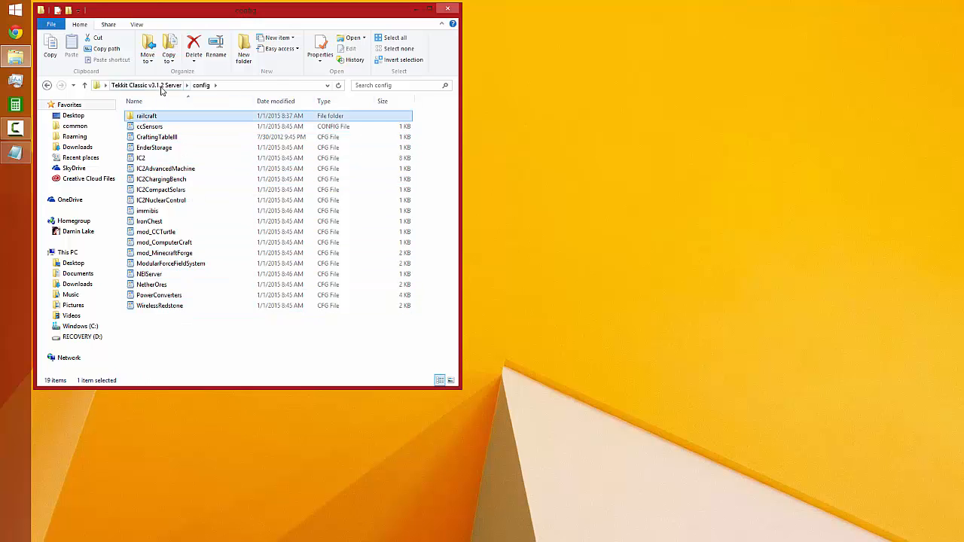
{"action": "left_click", "coordinate": [157, 86]}
{"action": "double_click", "coordinate": [148, 136]}
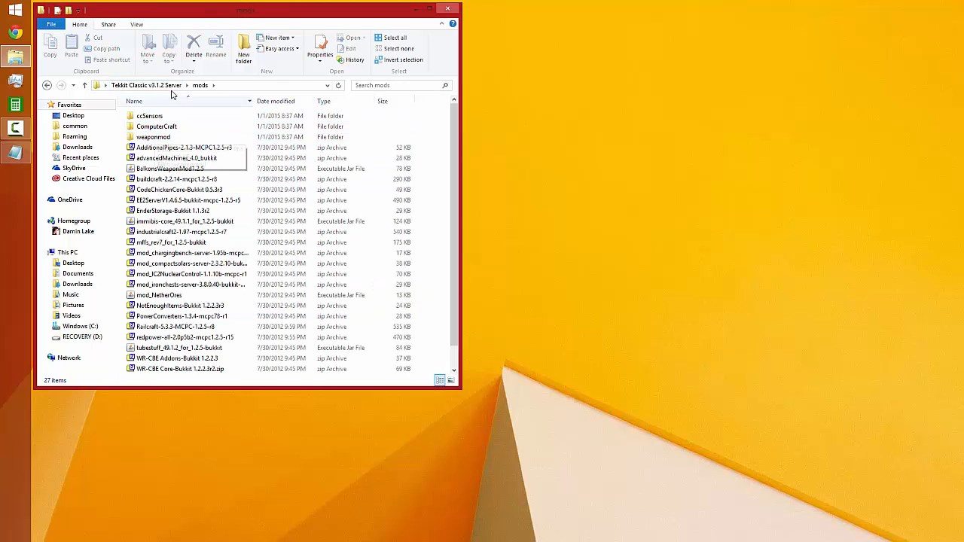
{"action": "left_click", "coordinate": [165, 86]}
{"action": "double_click", "coordinate": [147, 136]}
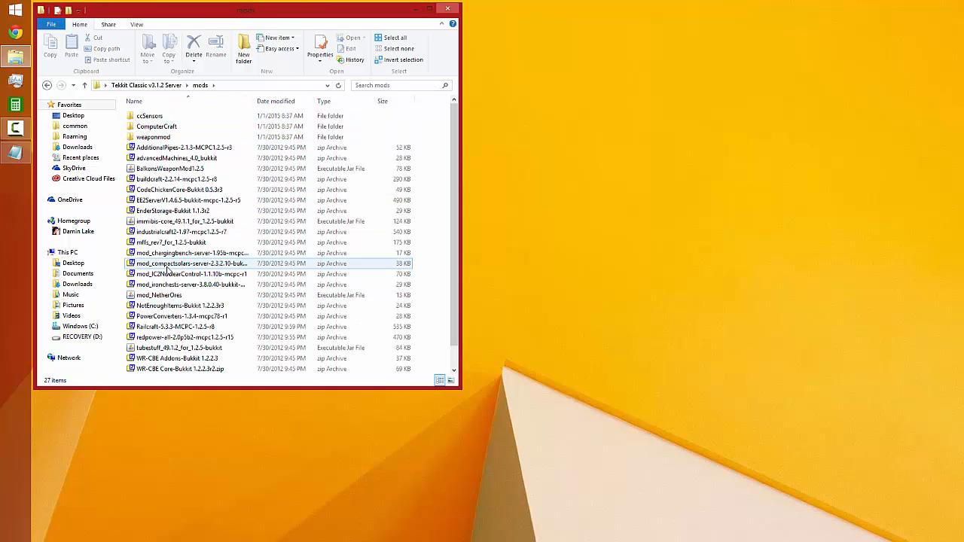
{"action": "left_click", "coordinate": [168, 126]}
{"action": "left_click", "coordinate": [161, 85]}
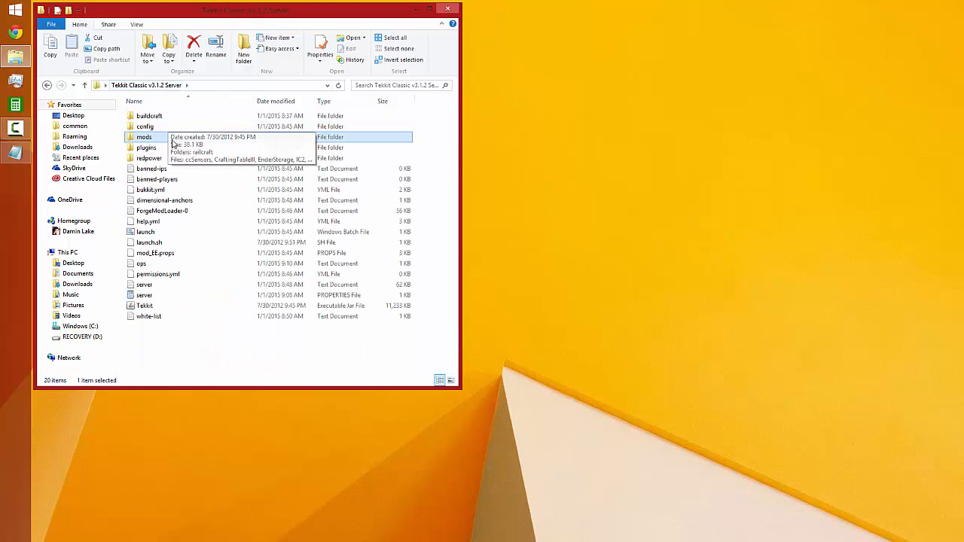
Examine the config and blueprints subfolders of the buildcraft folder and return to the main server folder
{"action": "double_click", "coordinate": [160, 117]}
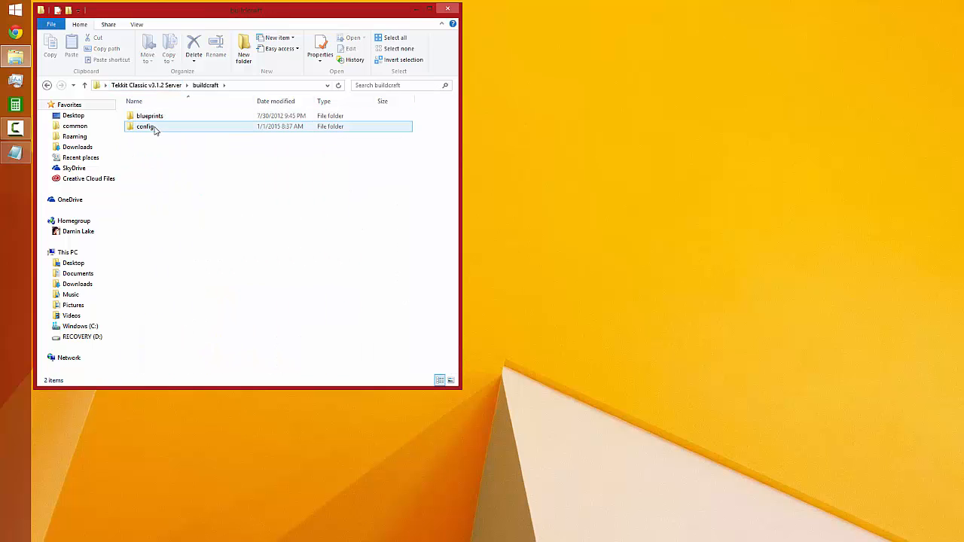
{"action": "left_click", "coordinate": [154, 128]}
{"action": "double_click", "coordinate": [154, 128]}
{"action": "left_click", "coordinate": [205, 85]}
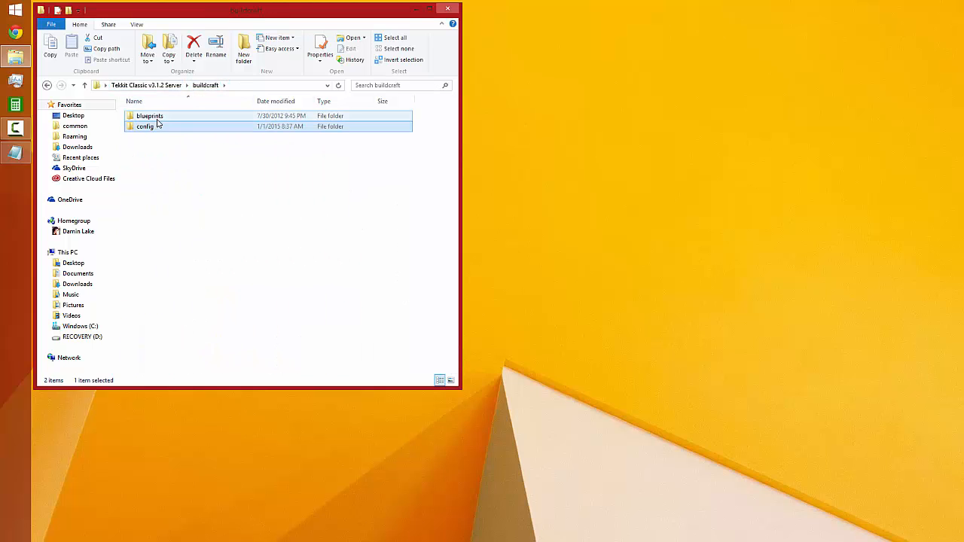
{"action": "left_click", "coordinate": [159, 118]}
{"action": "double_click", "coordinate": [154, 116]}
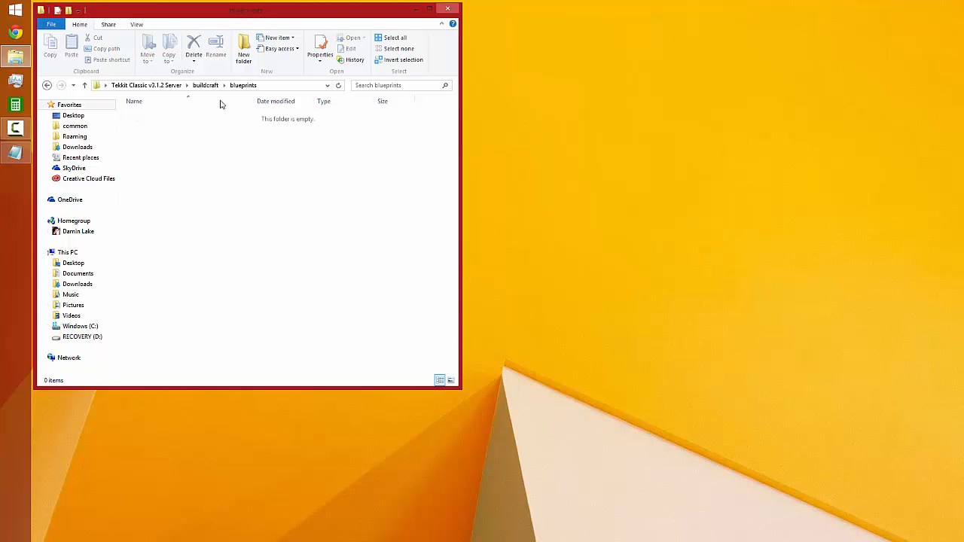
{"action": "left_click", "coordinate": [147, 85]}
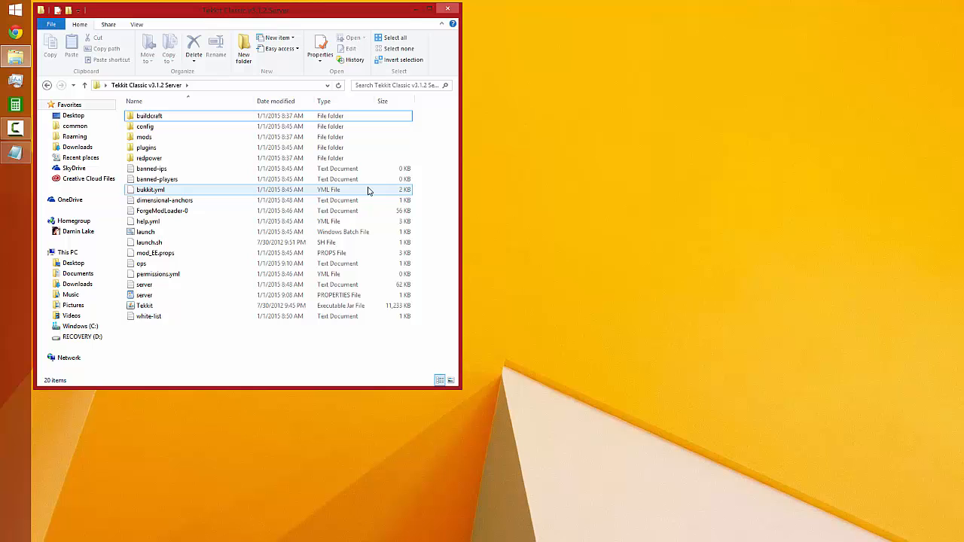
{"action": "left_click", "coordinate": [447, 8]}
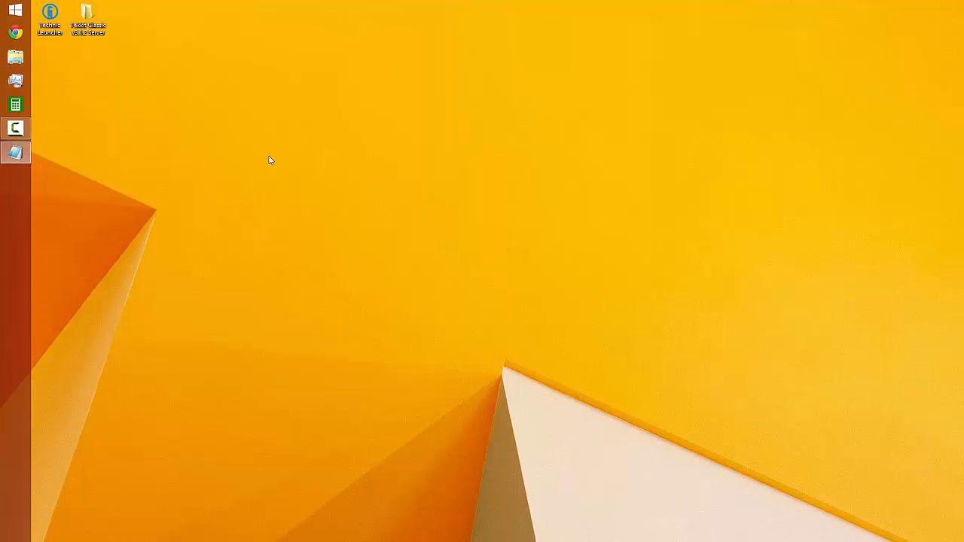
{"action": "right_click", "coordinate": [124, 19]}
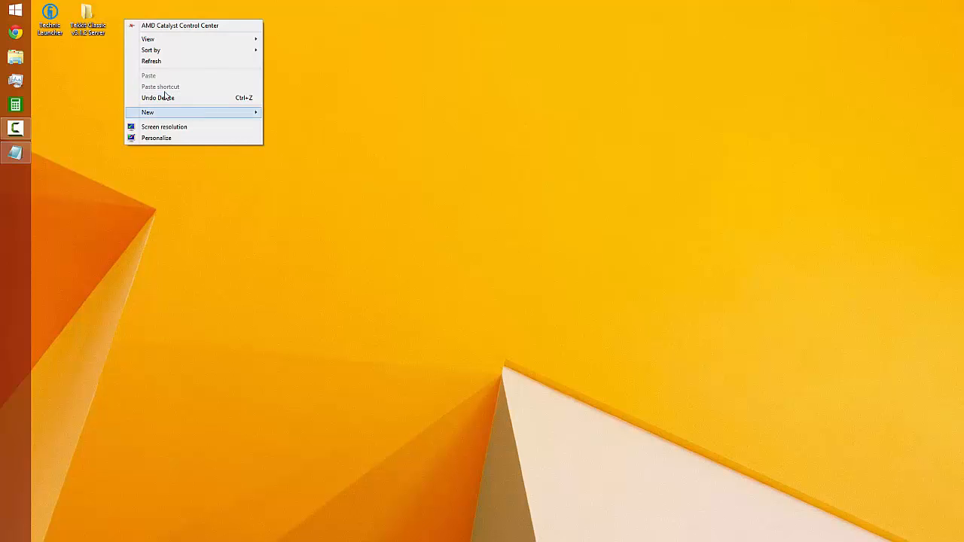
{"action": "left_click", "coordinate": [79, 26]}
{"action": "double_click", "coordinate": [79, 26]}
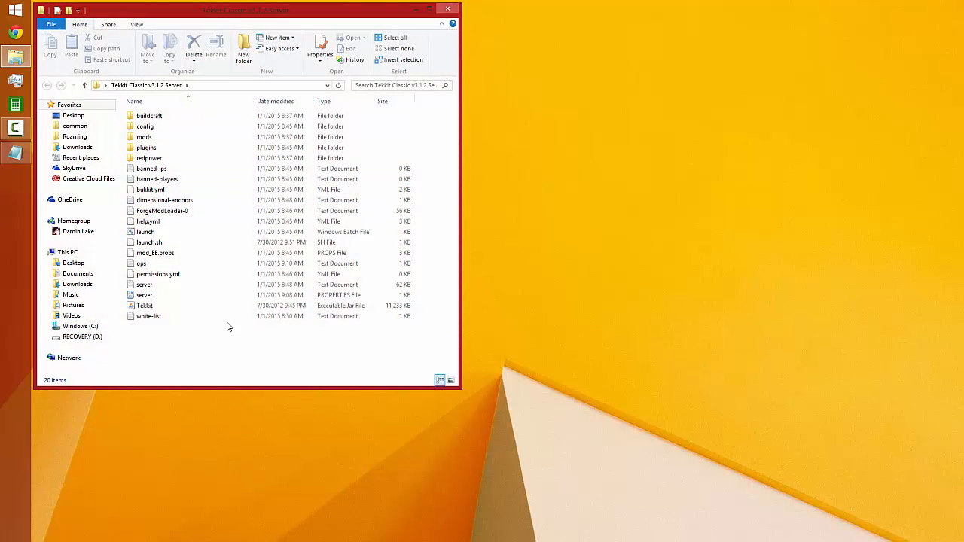
Create a folder named BACKUPS in the Tekkit Classic v3.1.2 Server folder and open it clear of the desktop icons
{"action": "right_click", "coordinate": [207, 353]}
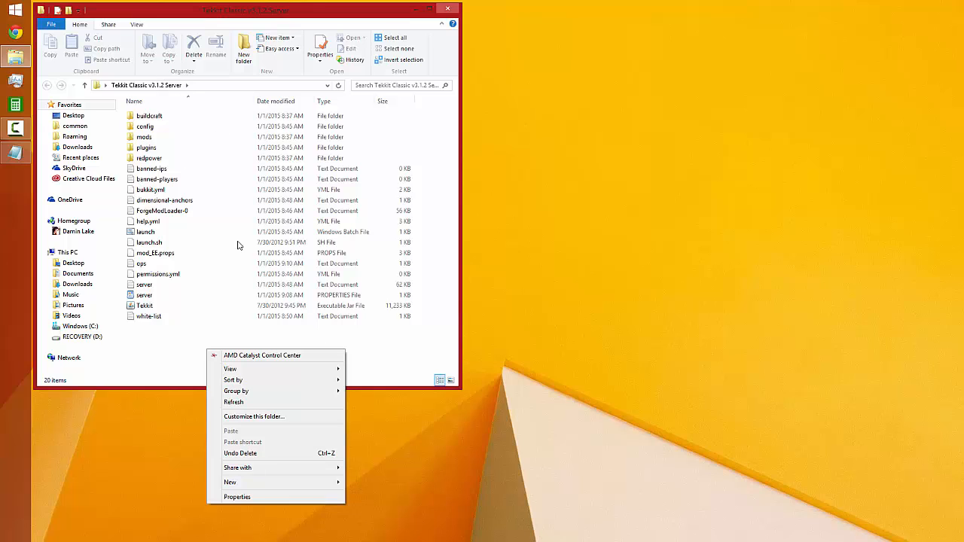
{"action": "mouse_move", "coordinate": [331, 482]}
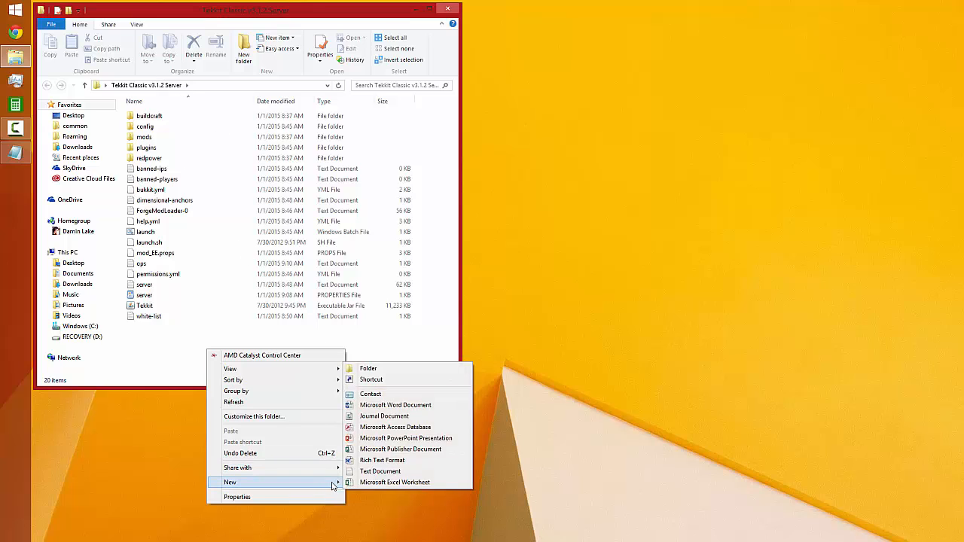
{"action": "left_click", "coordinate": [368, 368]}
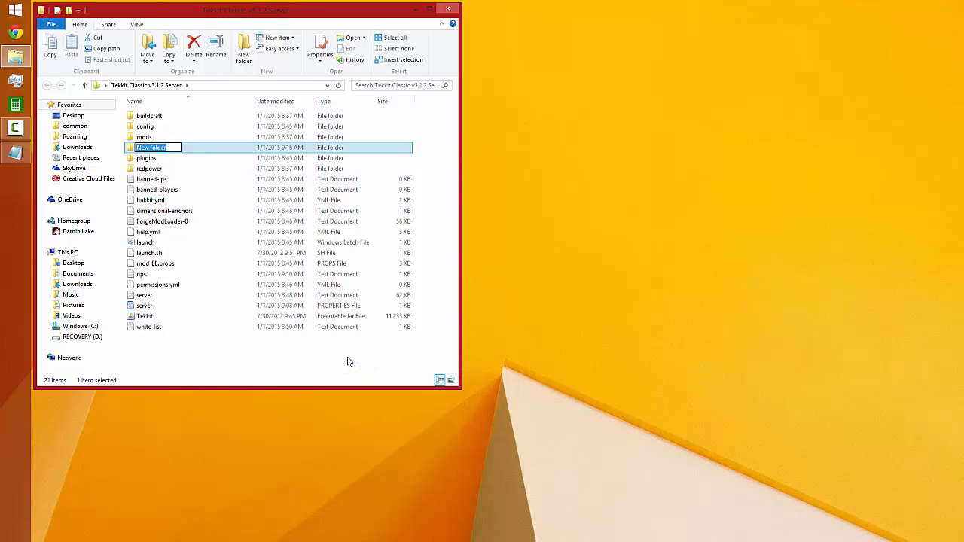
{"action": "type", "text": "BACKUPS"}
{"action": "key", "text": "Return"}
{"action": "key", "text": "Return"}
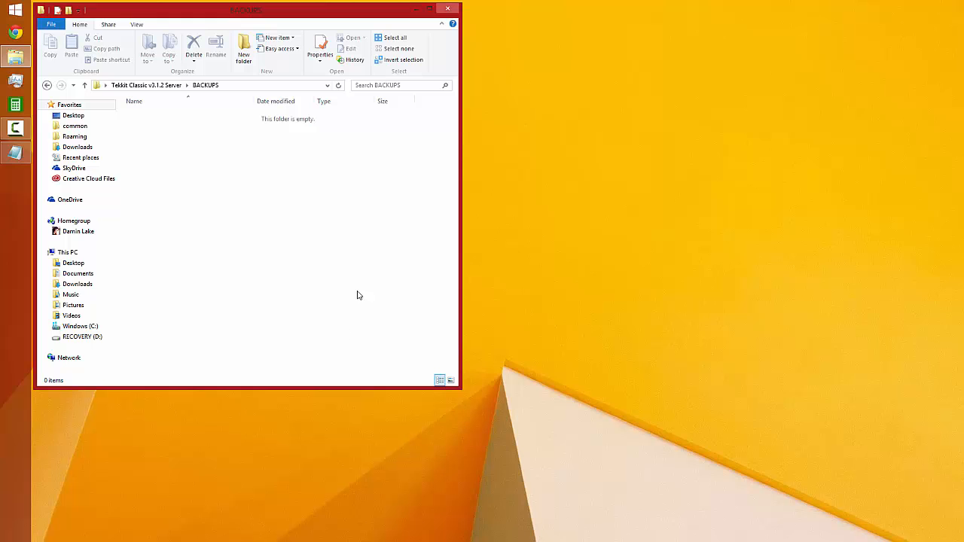
{"action": "left_click_drag", "start_coordinate": [250, 13], "coordinate": [435, 46]}
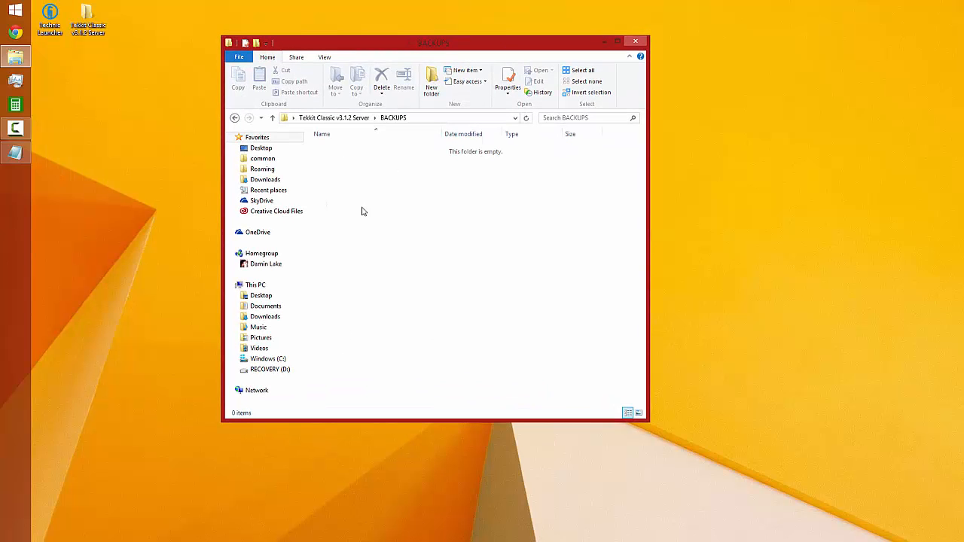
{"action": "right_click", "coordinate": [95, 76]}
{"action": "mouse_move", "coordinate": [158, 172]}
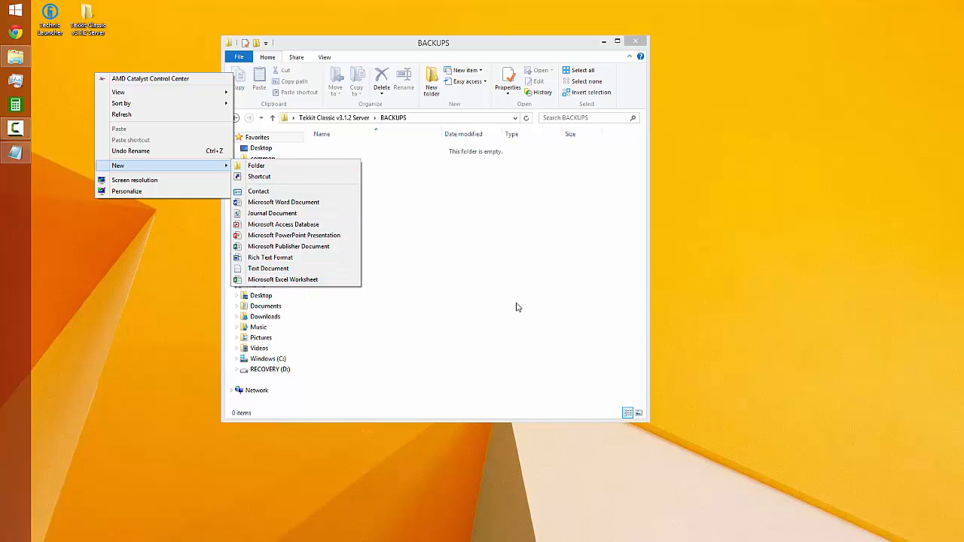
{"action": "left_click", "coordinate": [454, 242]}
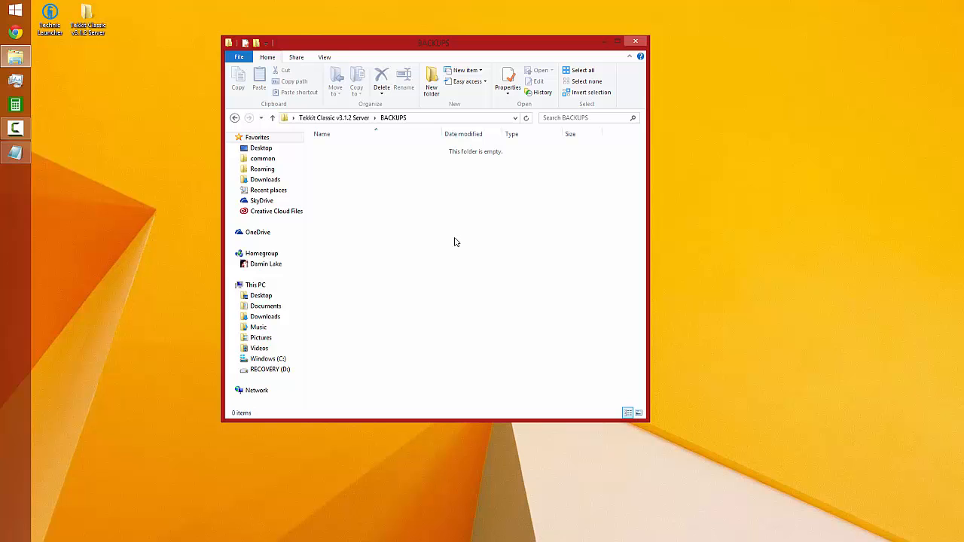
Return from BACKUPS to the main server folder and close its window
{"action": "left_click", "coordinate": [328, 118]}
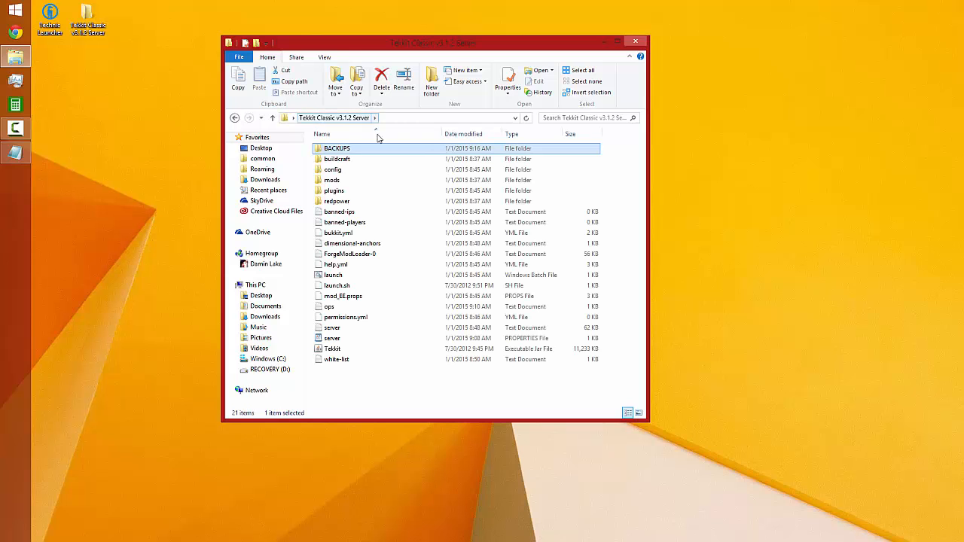
{"action": "left_click", "coordinate": [636, 42]}
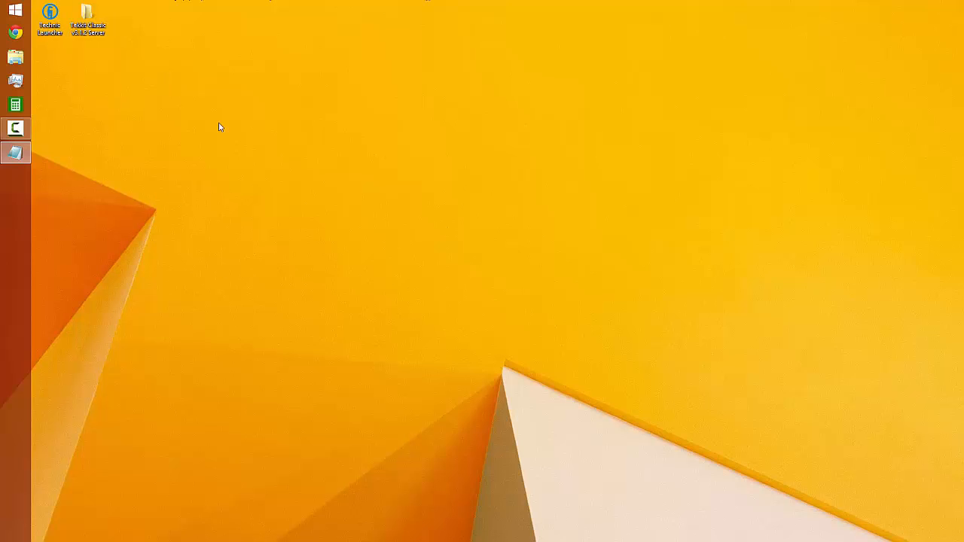
{"action": "right_click", "coordinate": [192, 101]}
{"action": "mouse_move", "coordinate": [322, 192]}
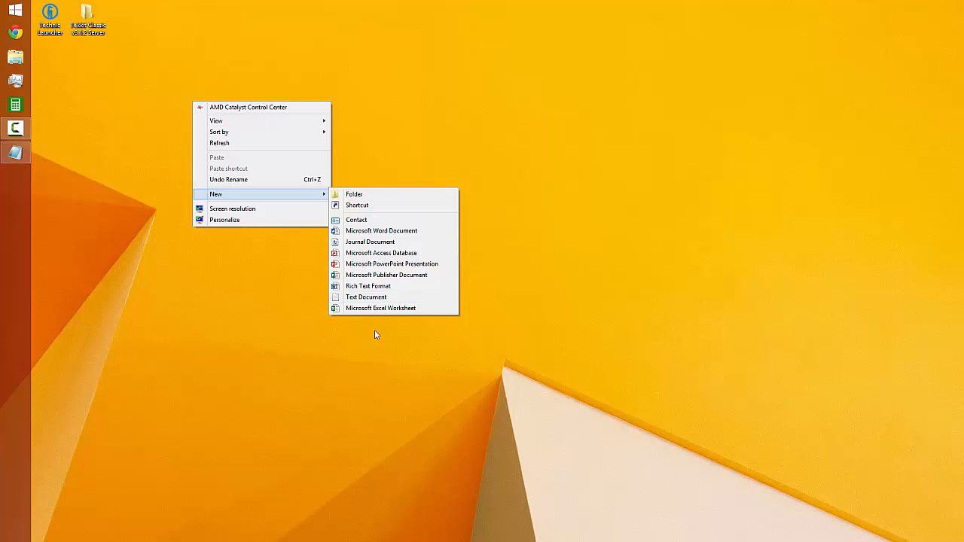
{"action": "left_click", "coordinate": [55, 107]}
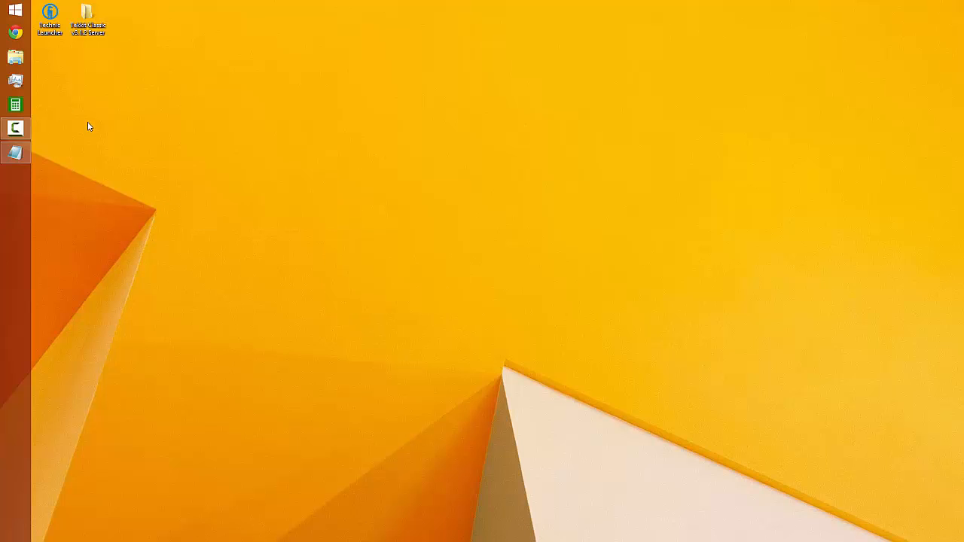
Compress the Tekkit Classic v3.1.2 Server folder on the desktop into a zip archive
{"action": "right_click", "coordinate": [93, 19]}
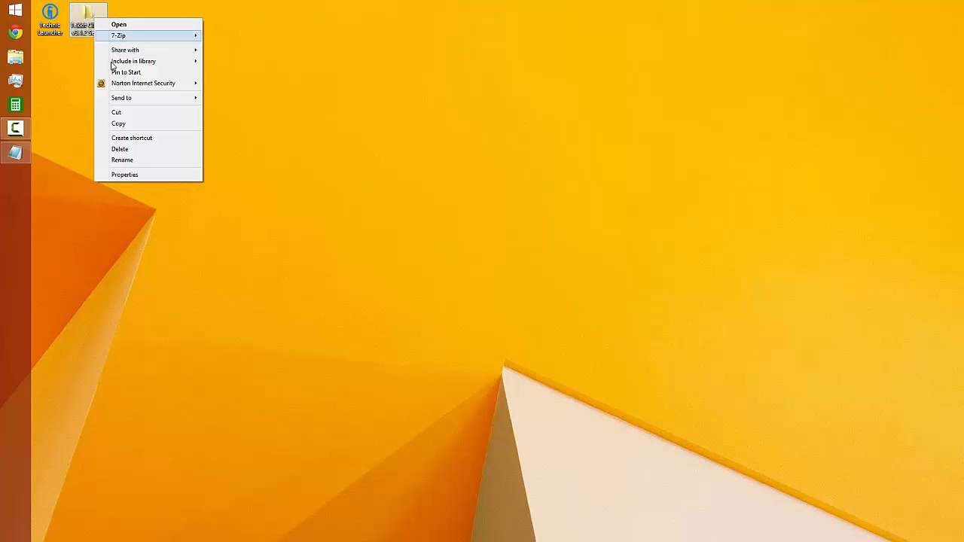
{"action": "mouse_move", "coordinate": [197, 98]}
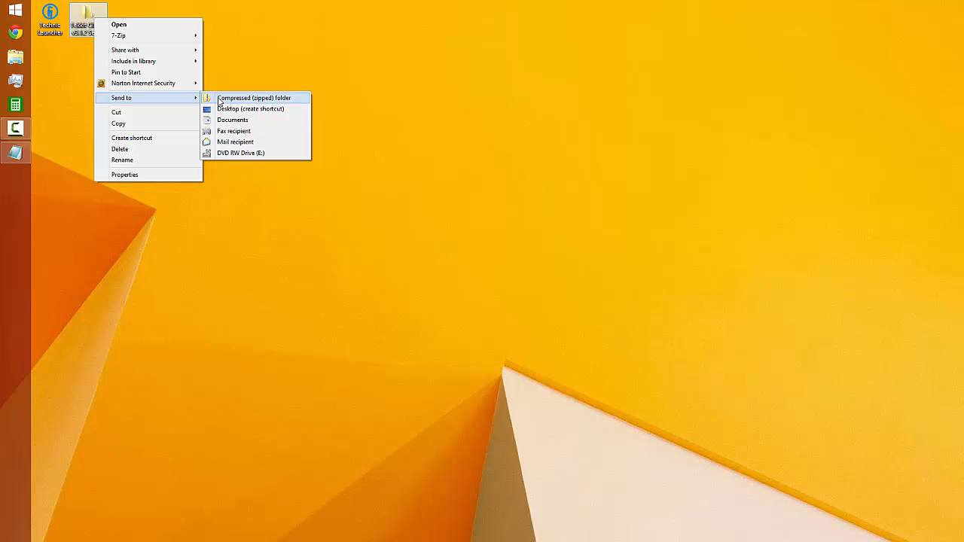
{"action": "left_click", "coordinate": [219, 101]}
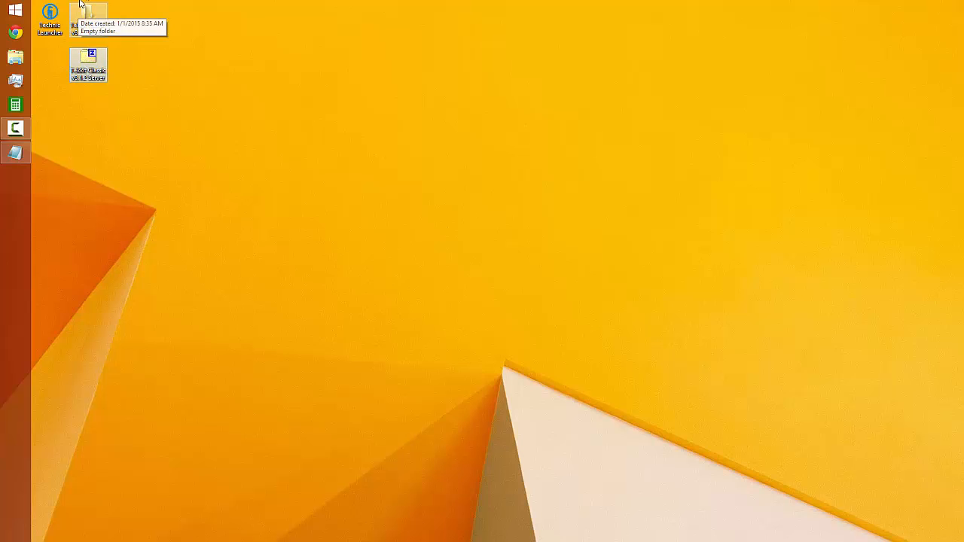
Inspect the contents of the new Tekkit Classic v3.1.2 Server zip archive in 7-Zip and close it
{"action": "double_click", "coordinate": [90, 66]}
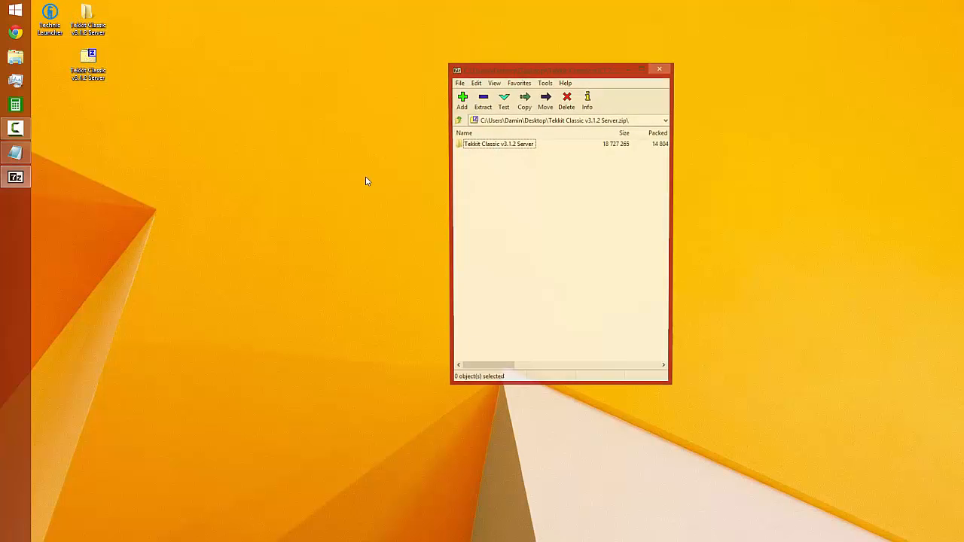
{"action": "left_click", "coordinate": [491, 147]}
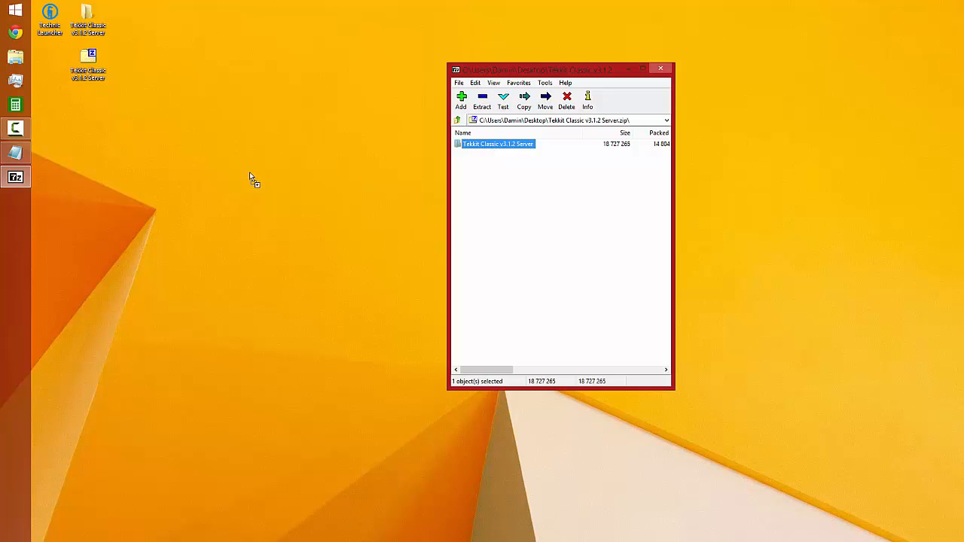
{"action": "left_click_drag", "start_coordinate": [249, 178], "coordinate": [483, 132]}
{"action": "left_click", "coordinate": [661, 68]}
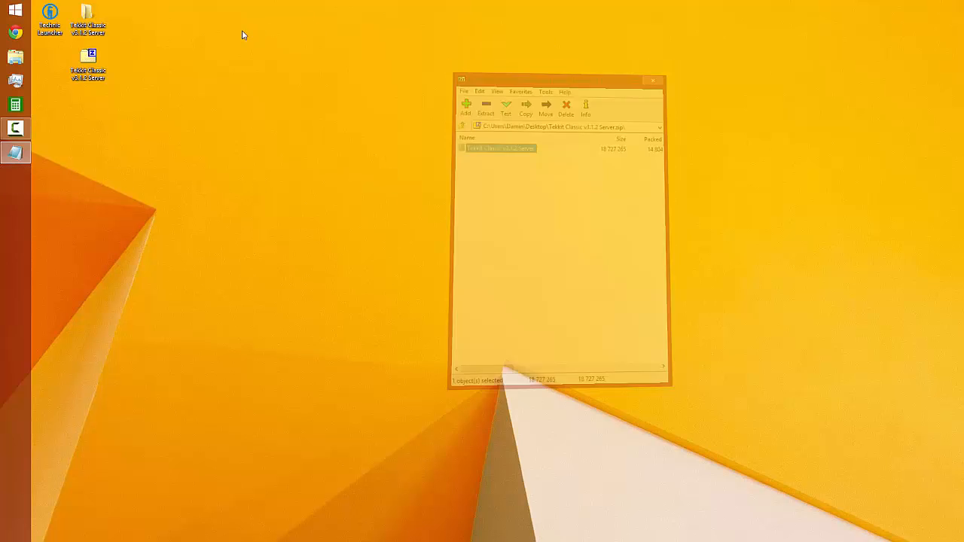
Rename the server zip archive on the desktop as 1
{"action": "right_click", "coordinate": [81, 57]}
{"action": "left_click", "coordinate": [109, 189]}
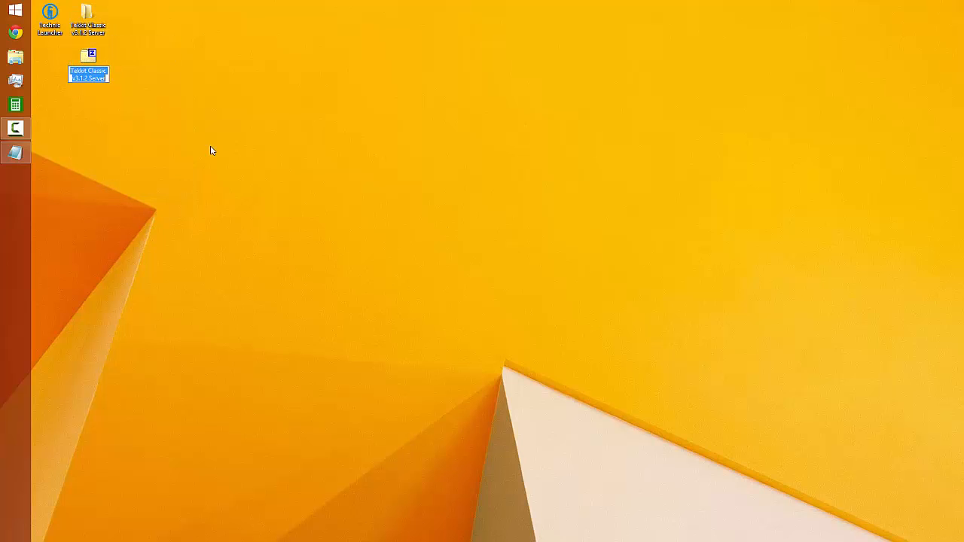
{"action": "type", "text": "1"}
{"action": "key", "text": "Return"}
Move the zip archive 1 from the desktop into the server's BACKUPS folder and close the folder window
{"action": "double_click", "coordinate": [90, 14]}
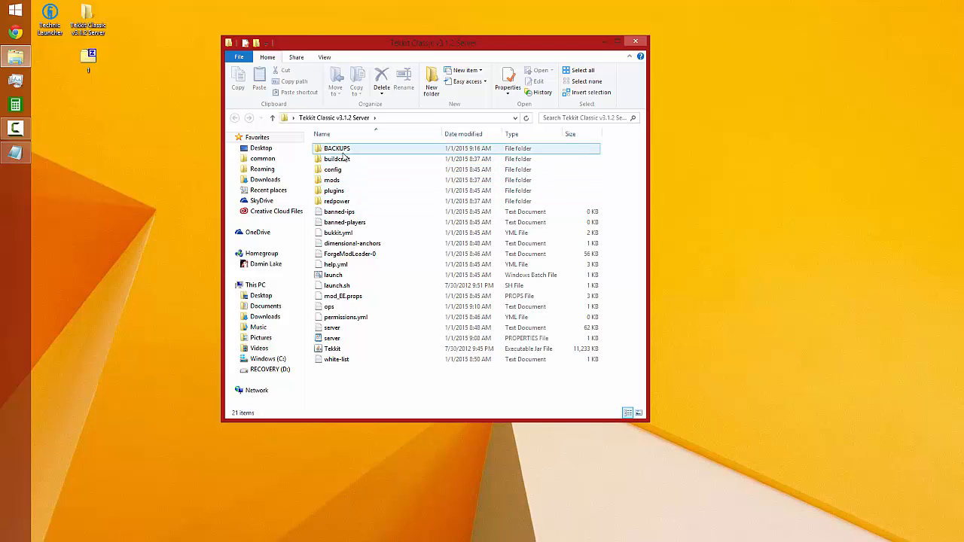
{"action": "double_click", "coordinate": [342, 152]}
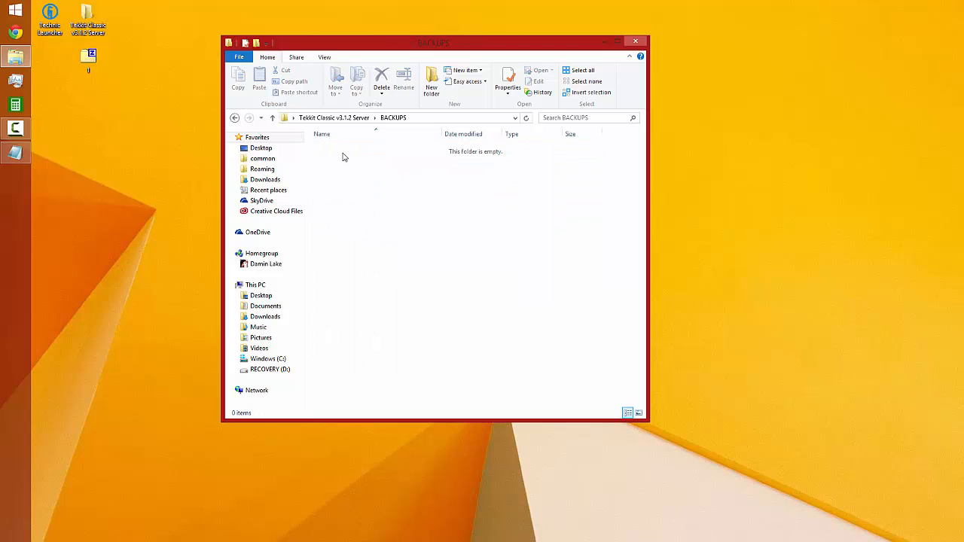
{"action": "left_click_drag", "start_coordinate": [88, 58], "coordinate": [389, 214]}
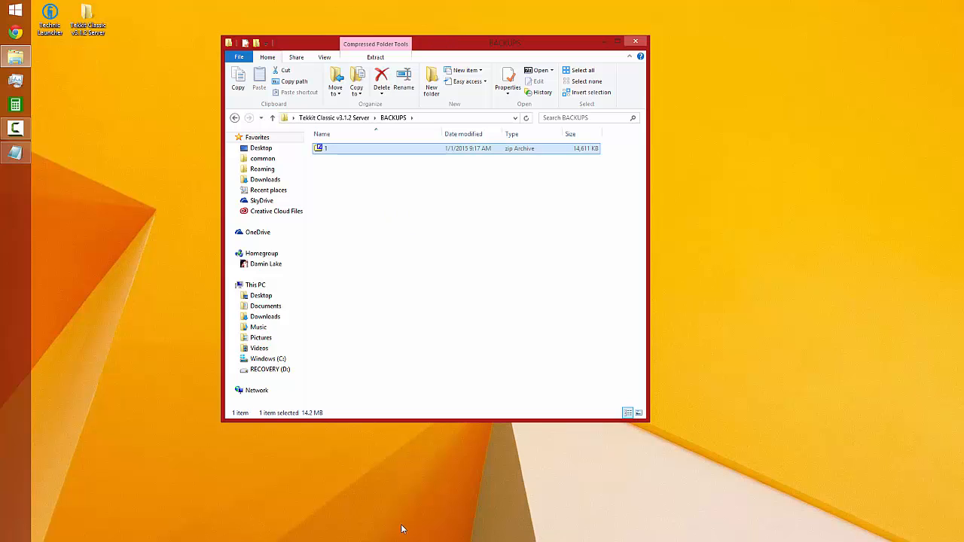
{"action": "left_click", "coordinate": [636, 42]}
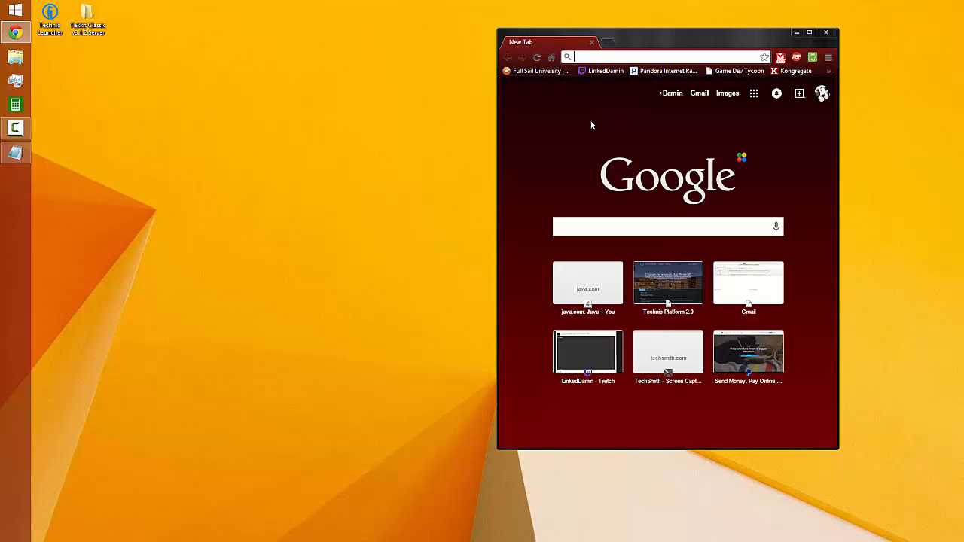
Maximize the Chrome window, then run ipconfig in a Command Prompt and view the Wi-Fi adapter's network details
{"action": "left_click", "coordinate": [809, 33]}
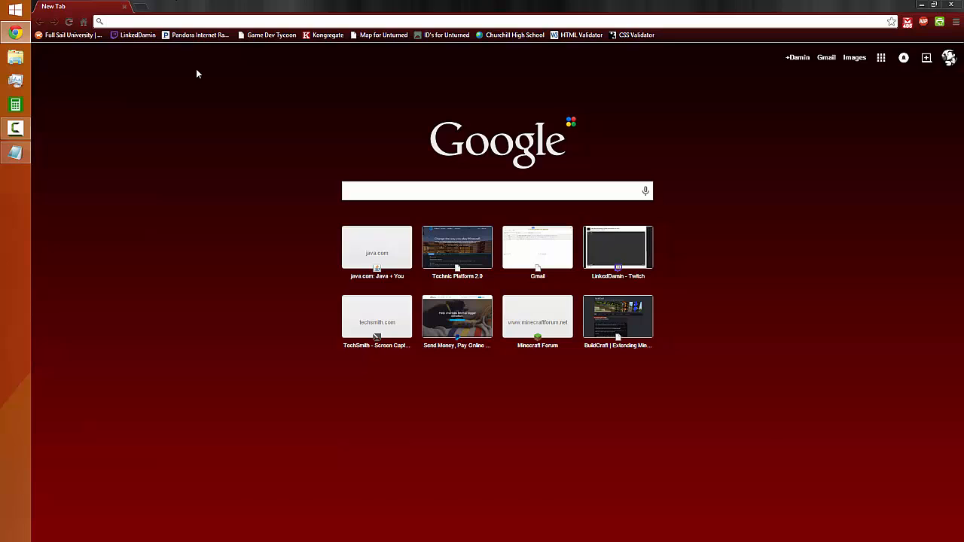
{"action": "key", "text": "super+r"}
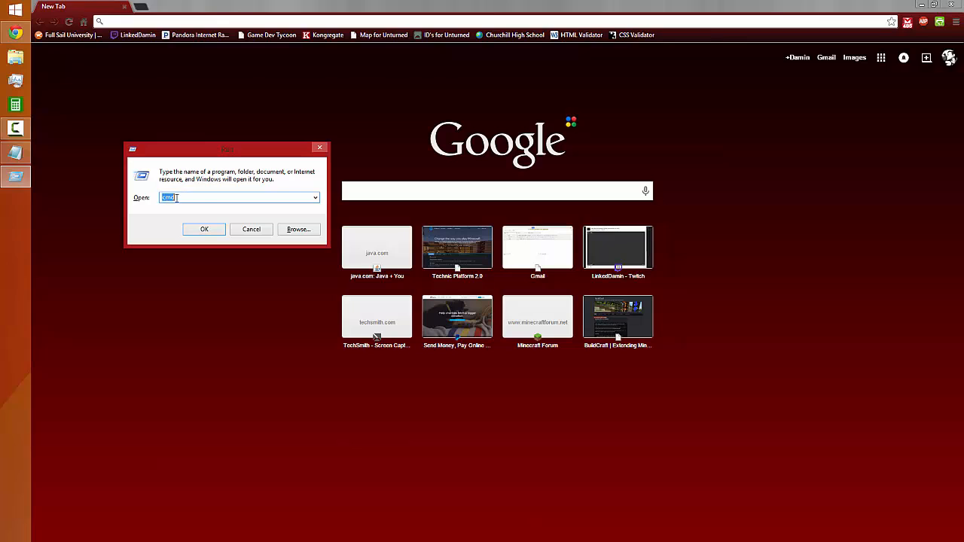
{"action": "left_click", "coordinate": [212, 228]}
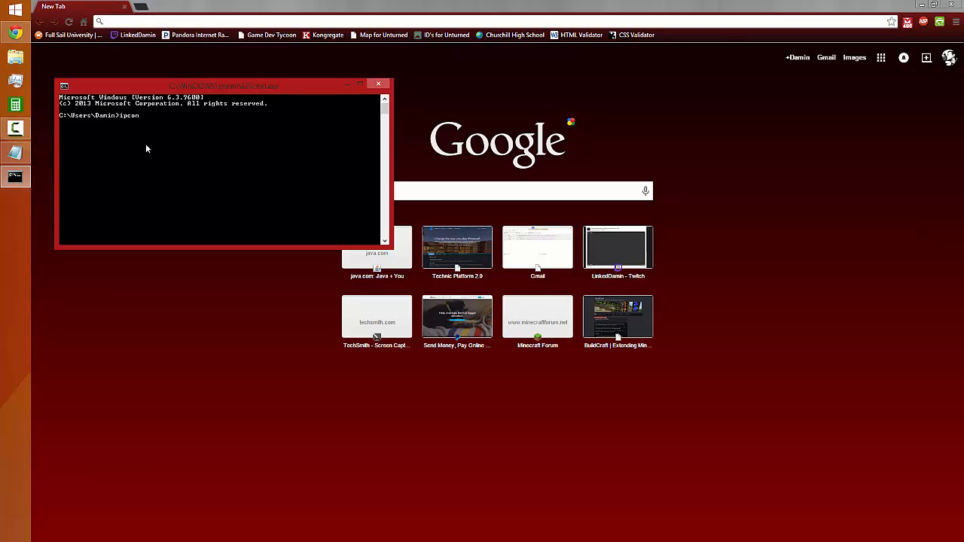
{"action": "type", "text": "ig"}
{"action": "key", "text": "Return"}
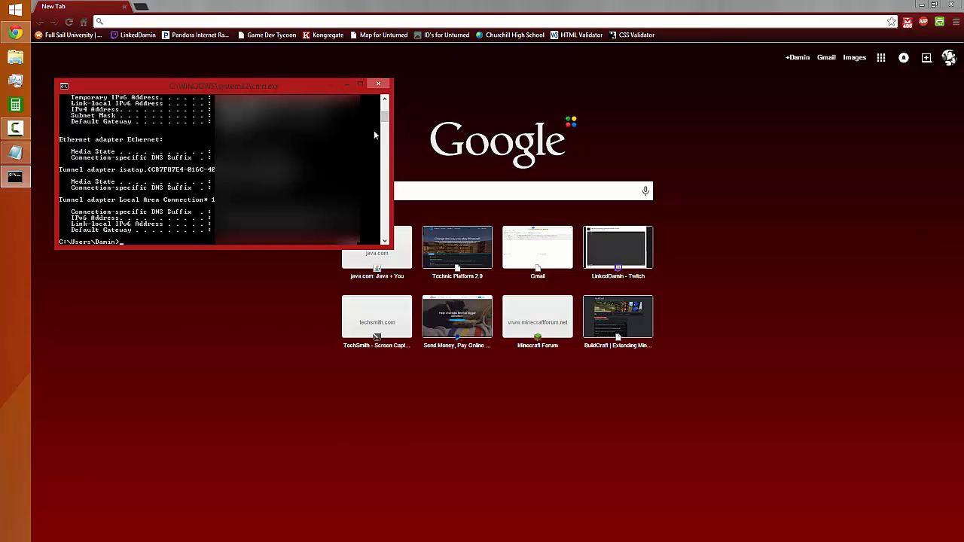
{"action": "left_click_drag", "start_coordinate": [384, 119], "coordinate": [385, 100]}
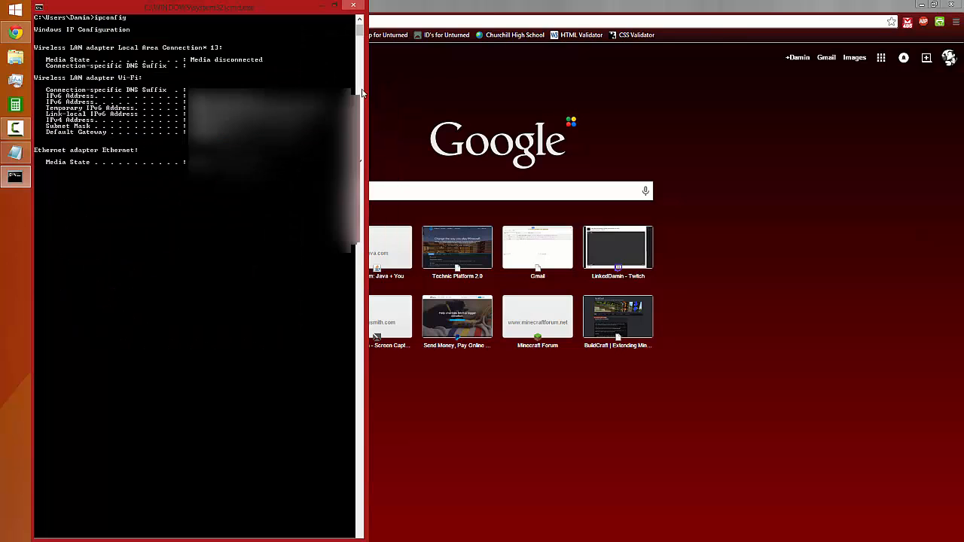
{"action": "left_click", "coordinate": [360, 83]}
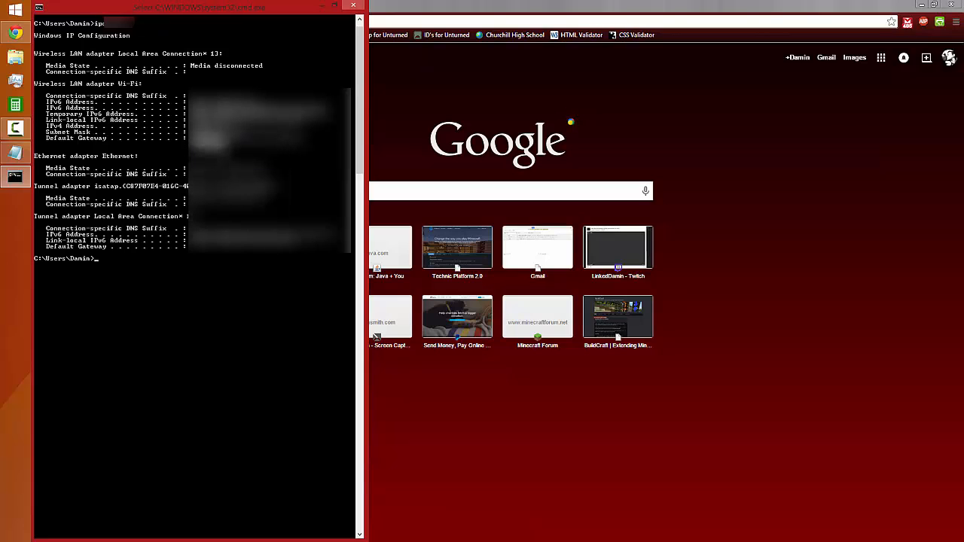
Copy the default gateway address from the ipconfig output and load it in the browser, closing the Command Prompt
{"action": "key", "text": "ctrl+c"}
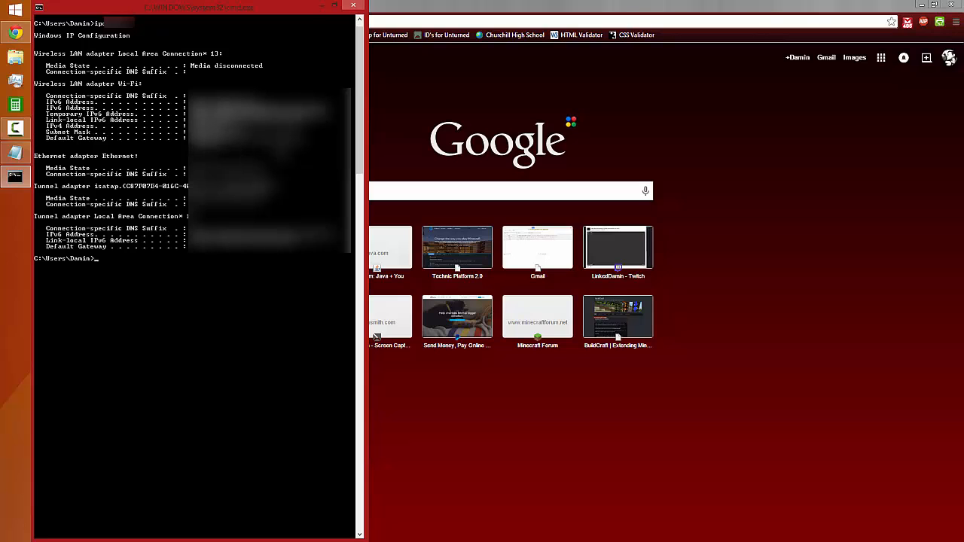
{"action": "left_click", "coordinate": [351, 5]}
{"action": "left_click", "coordinate": [281, 20]}
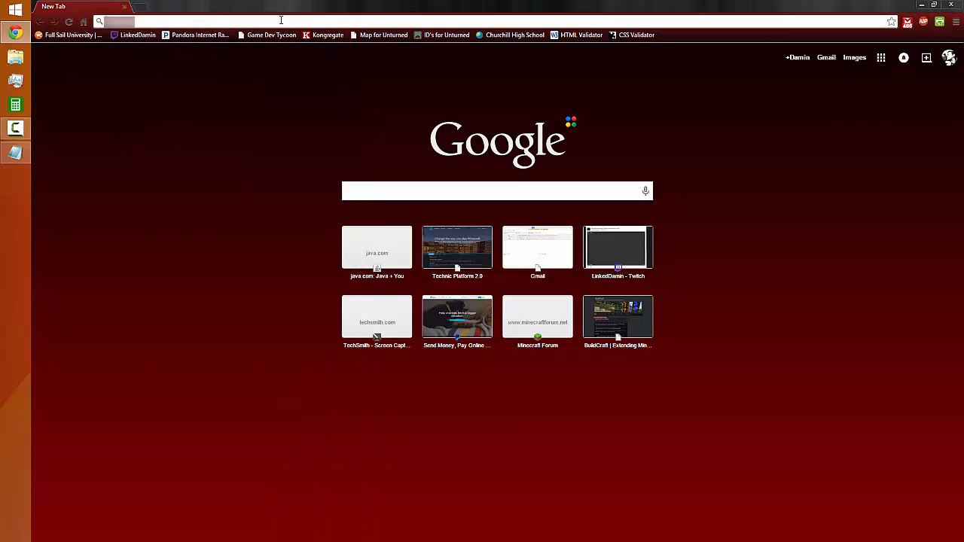
{"action": "key", "text": "ctrl+v"}
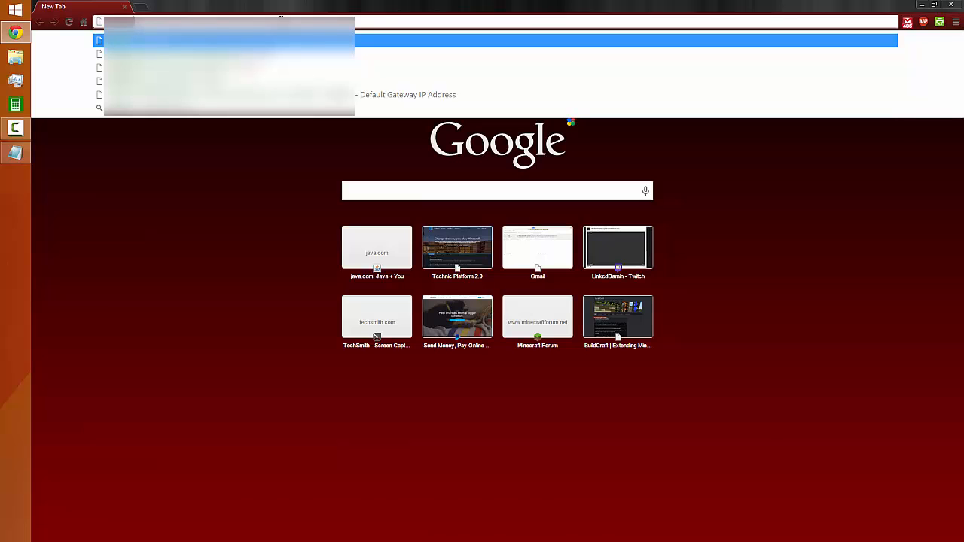
{"action": "key", "text": "Return"}
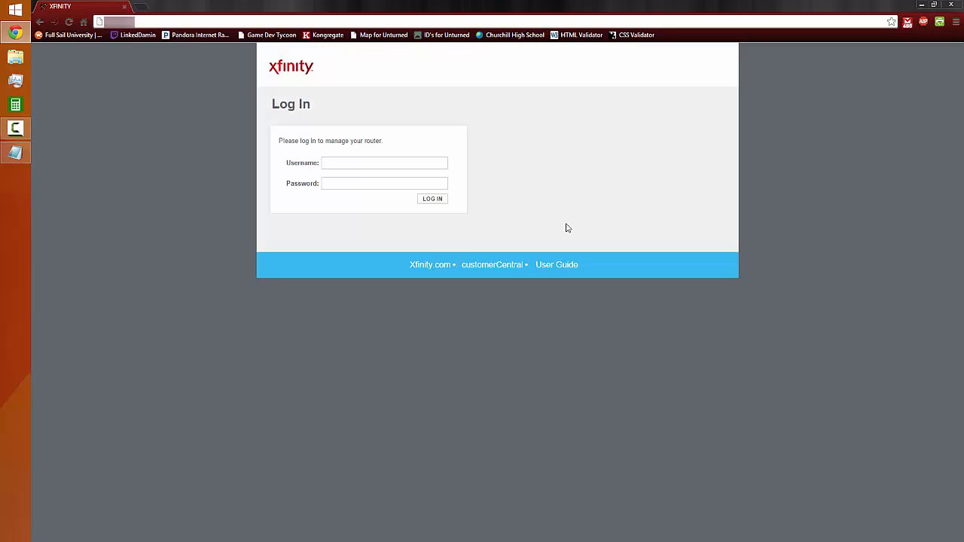
Enter the username admin and the account password in the Xfinity router login form
{"action": "type", "text": "admin"}
{"action": "key", "text": "Tab"}
{"action": "type", "text": "passwo"}
{"action": "key", "text": "BackSpace"}
{"action": "key", "text": "BackSpace"}
{"action": "key", "text": "BackSpace"}
{"action": "key", "text": "BackSpace"}
{"action": "key", "text": "BackSpace"}
{"action": "type", "text": "asswor"}
{"action": "left_click_drag", "start_coordinate": [359, 164], "coordinate": [314, 153]}
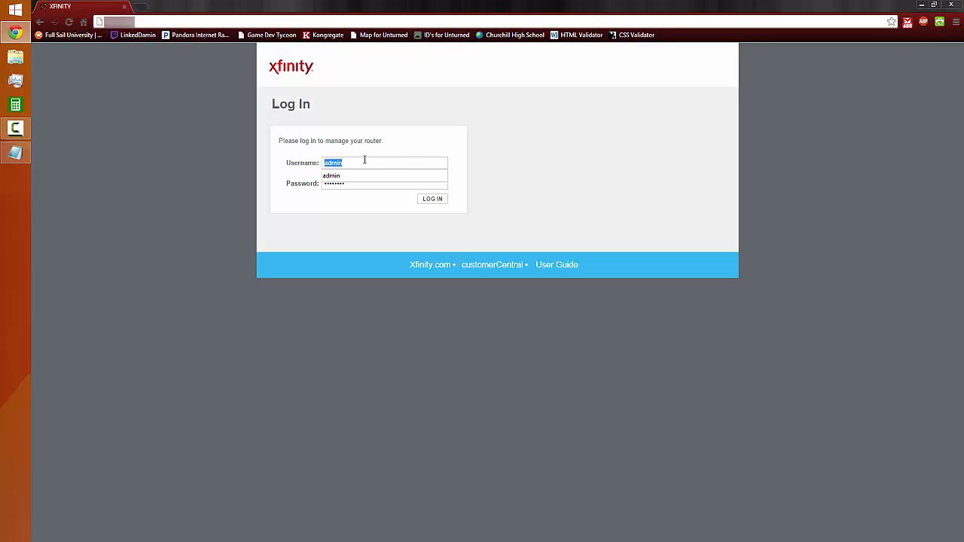
{"action": "left_click", "coordinate": [364, 159]}
{"action": "left_click", "coordinate": [361, 188]}
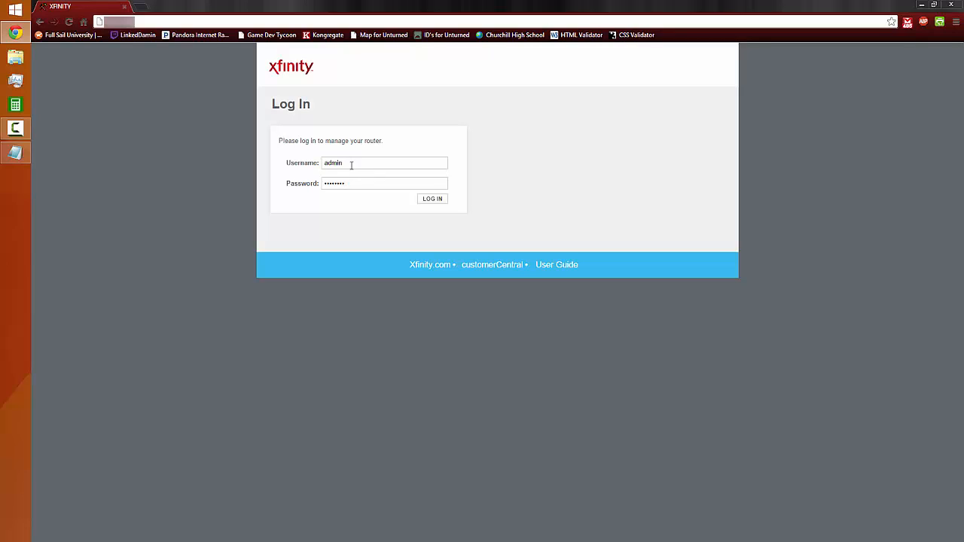
{"action": "left_click_drag", "start_coordinate": [350, 165], "coordinate": [271, 164]}
{"action": "left_click", "coordinate": [333, 183]}
{"action": "left_click_drag", "start_coordinate": [369, 183], "coordinate": [254, 192]}
{"action": "left_click", "coordinate": [349, 257]}
{"action": "right_click", "coordinate": [322, 266]}
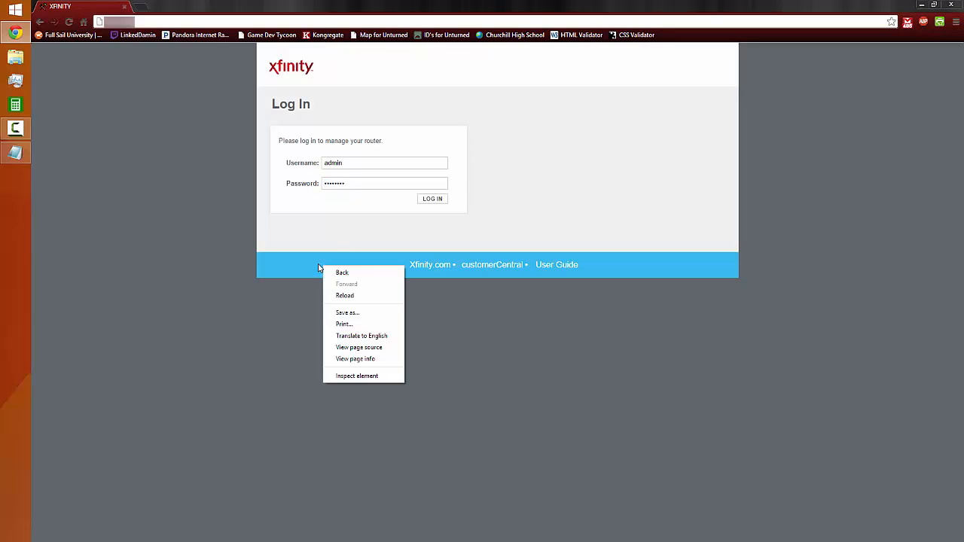
{"action": "left_click", "coordinate": [245, 247]}
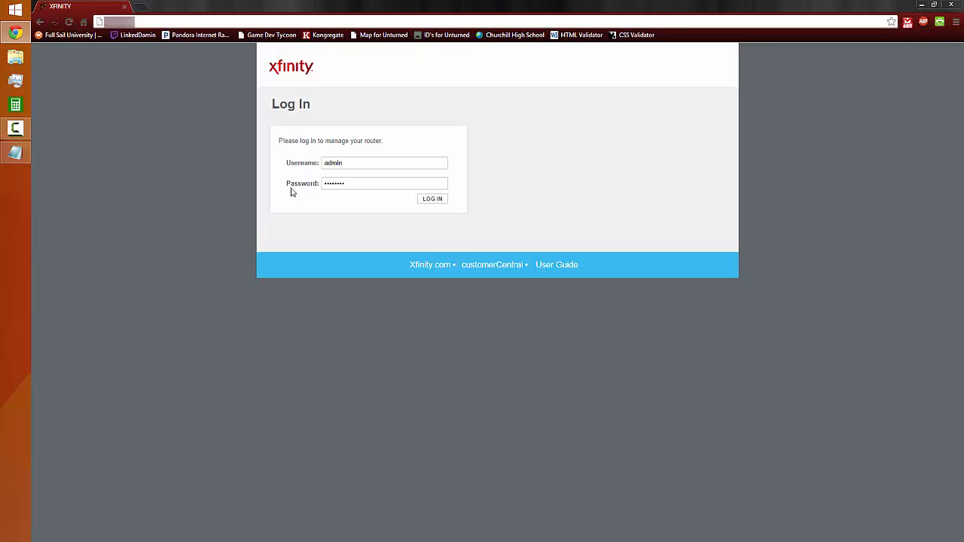
{"action": "left_click_drag", "start_coordinate": [341, 163], "coordinate": [304, 209]}
{"action": "left_click", "coordinate": [334, 219]}
{"action": "left_click", "coordinate": [358, 183]}
{"action": "left_click_drag", "start_coordinate": [357, 182], "coordinate": [256, 192]}
{"action": "left_click_drag", "start_coordinate": [346, 184], "coordinate": [324, 180]}
{"action": "left_click", "coordinate": [364, 233]}
{"action": "left_click", "coordinate": [373, 203]}
Log in to the Xfinity router and decline saving the password in the browser
{"action": "left_click", "coordinate": [429, 200]}
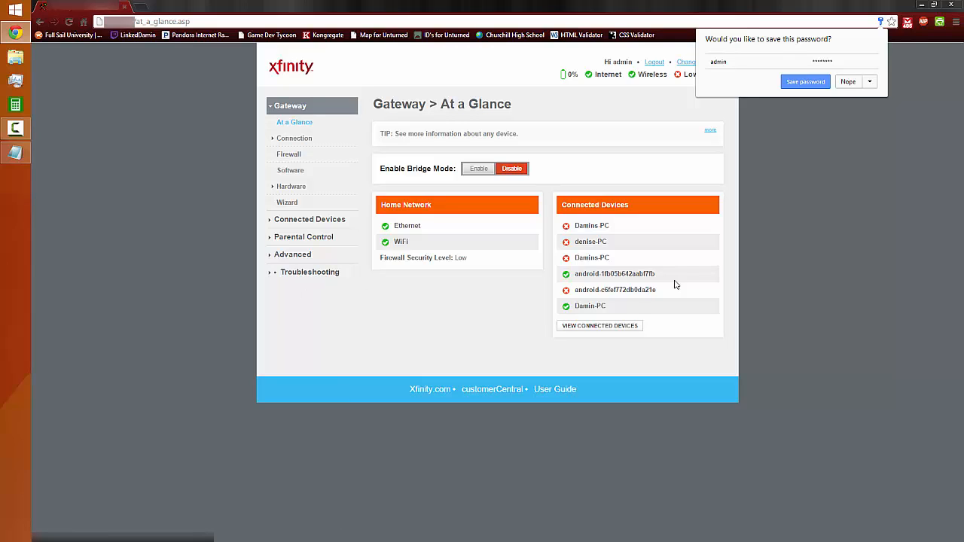
{"action": "left_click", "coordinate": [844, 83]}
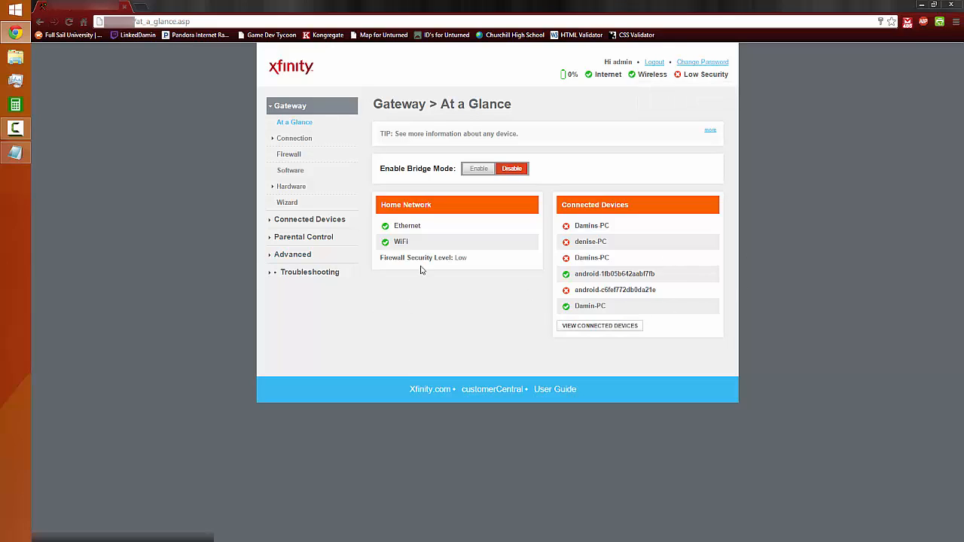
Open the router's advanced Port Forwarding settings and delete the Unturned service
{"action": "left_click", "coordinate": [292, 255]}
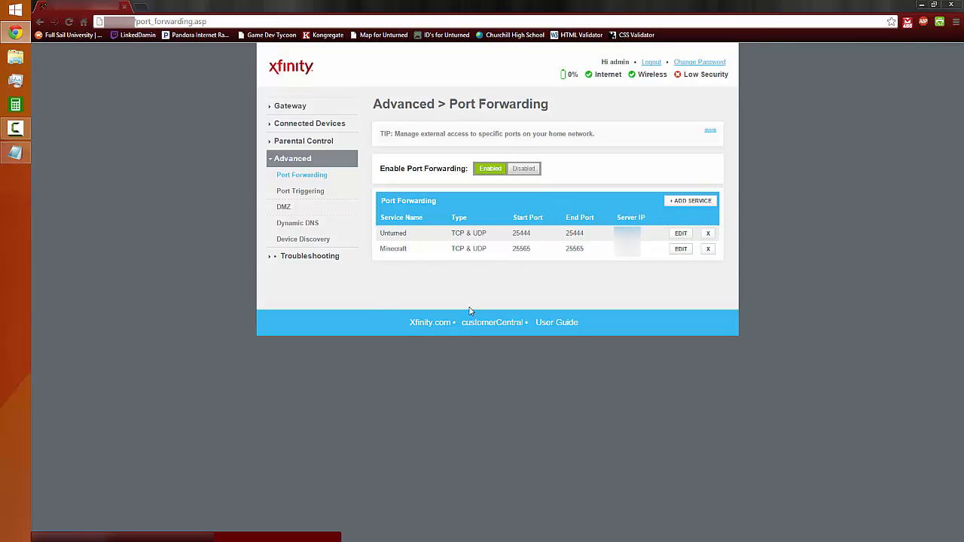
{"action": "left_click_drag", "start_coordinate": [399, 248], "coordinate": [447, 253]}
{"action": "left_click_drag", "start_coordinate": [409, 232], "coordinate": [379, 235]}
{"action": "left_click", "coordinate": [708, 234]}
{"action": "left_click", "coordinate": [519, 287]}
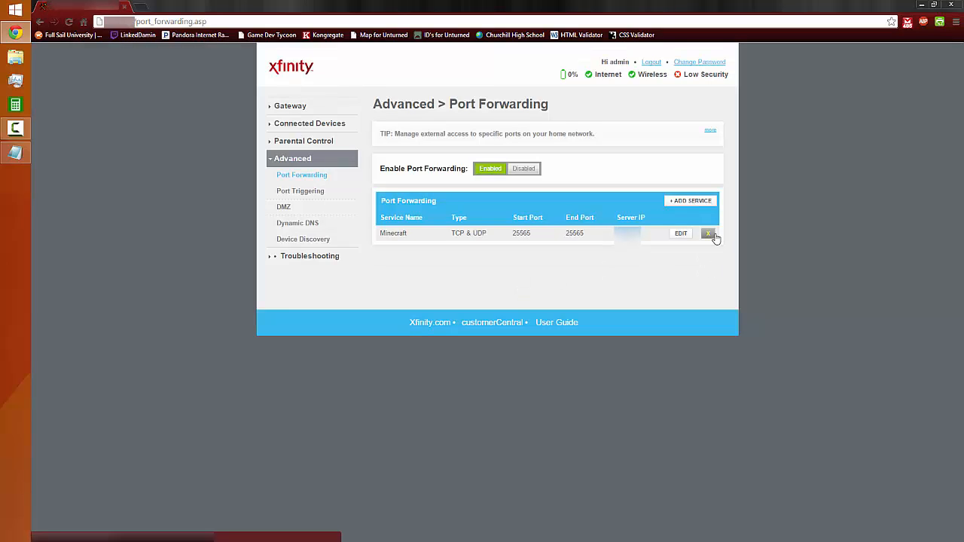
Delete the existing Minecraft service from the port forwarding list and confirm the deletion
{"action": "left_click", "coordinate": [712, 234]}
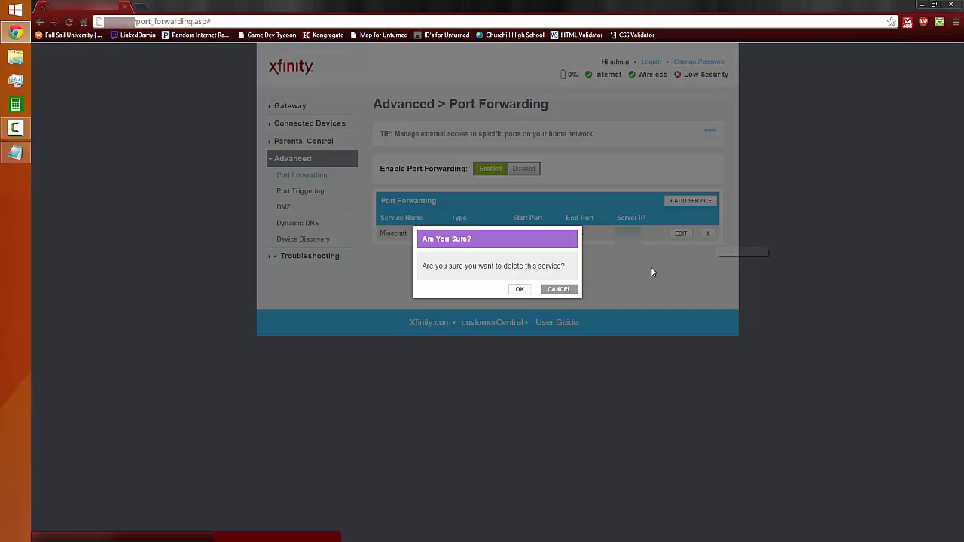
{"action": "left_click", "coordinate": [519, 287]}
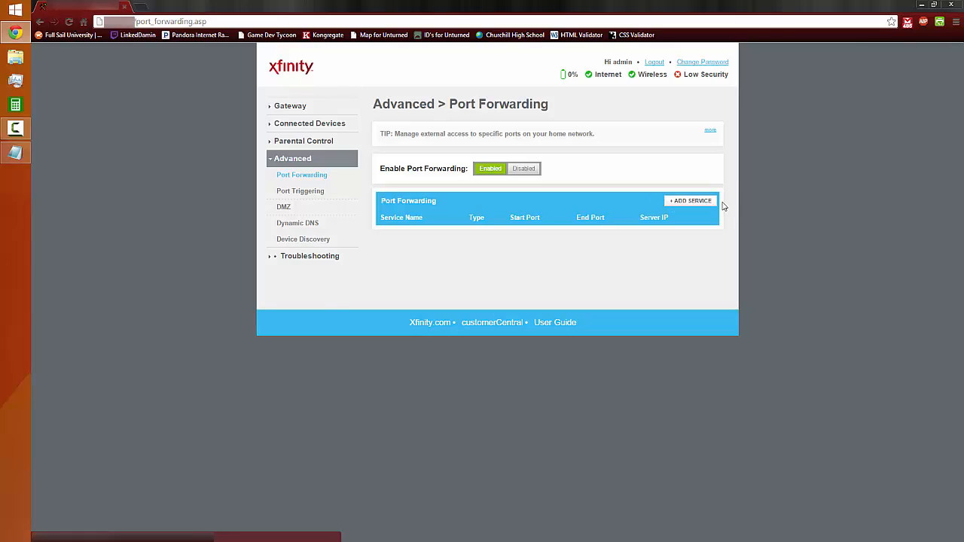
Start a new port forwarding service with Common Services set to Other, the name Minecraft and service type TCP & UDP
{"action": "left_click", "coordinate": [697, 202]}
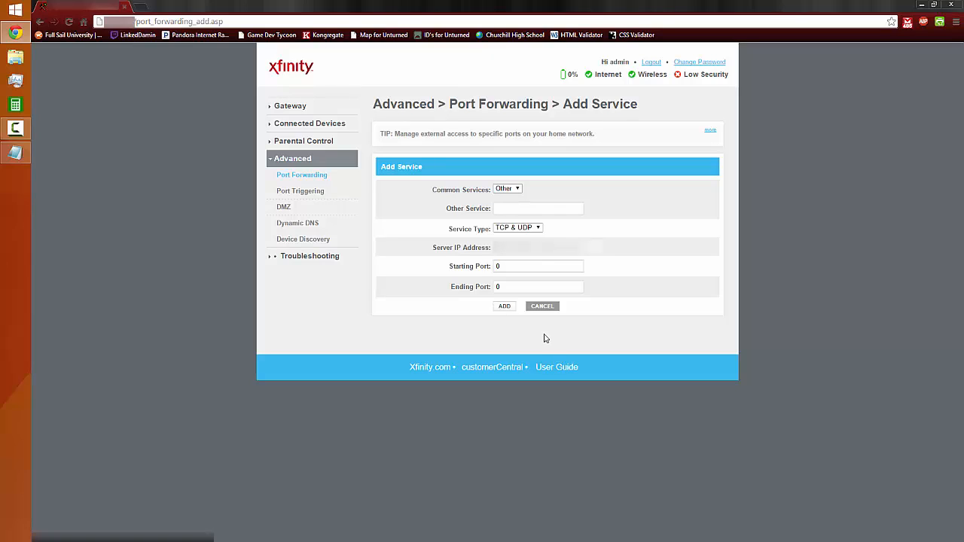
{"action": "left_click", "coordinate": [517, 194]}
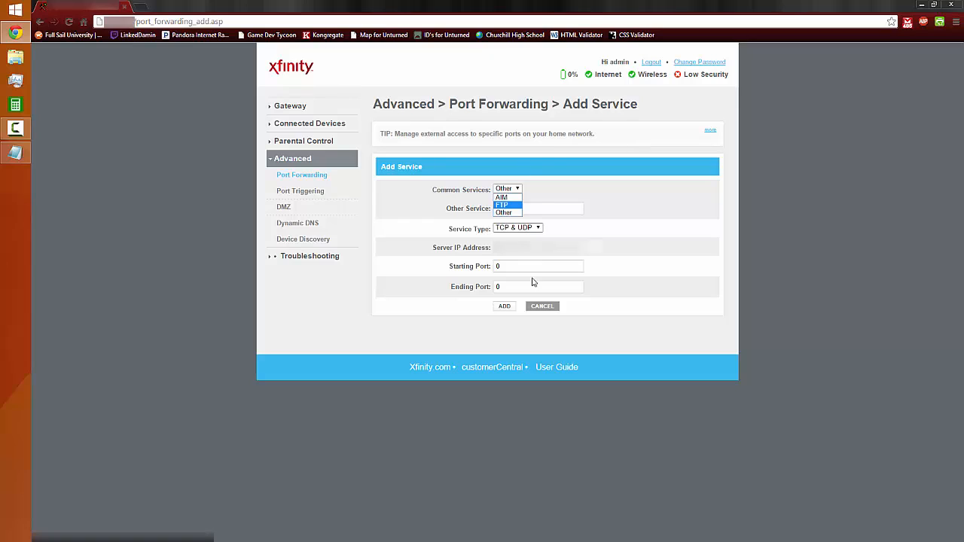
{"action": "left_click", "coordinate": [510, 214]}
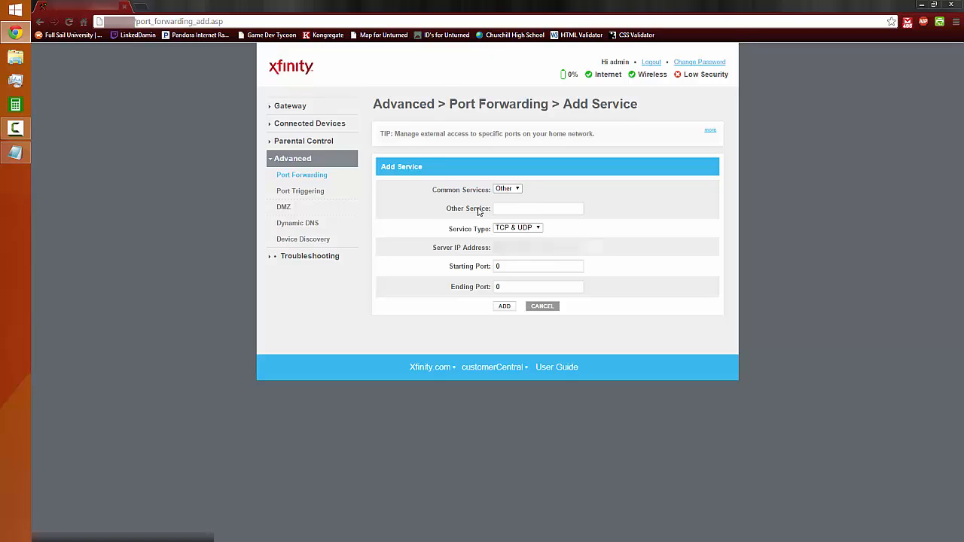
{"action": "left_click", "coordinate": [568, 207]}
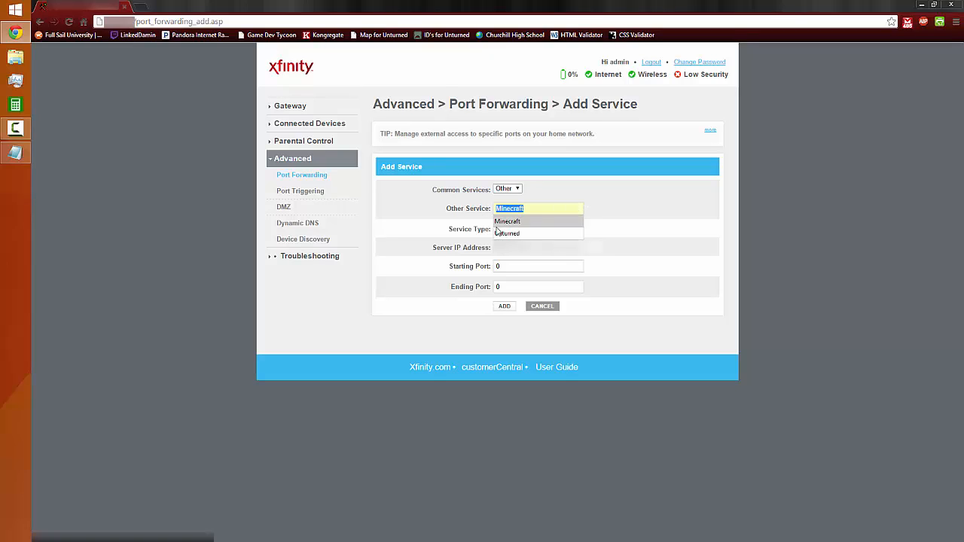
{"action": "left_click", "coordinate": [503, 221]}
{"action": "left_click", "coordinate": [535, 210]}
{"action": "left_click", "coordinate": [429, 233]}
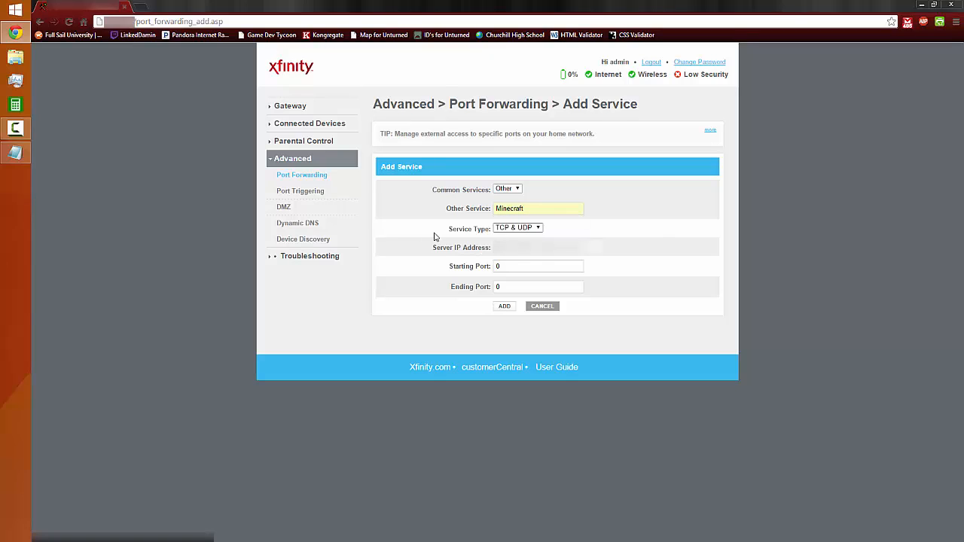
{"action": "left_click", "coordinate": [528, 229]}
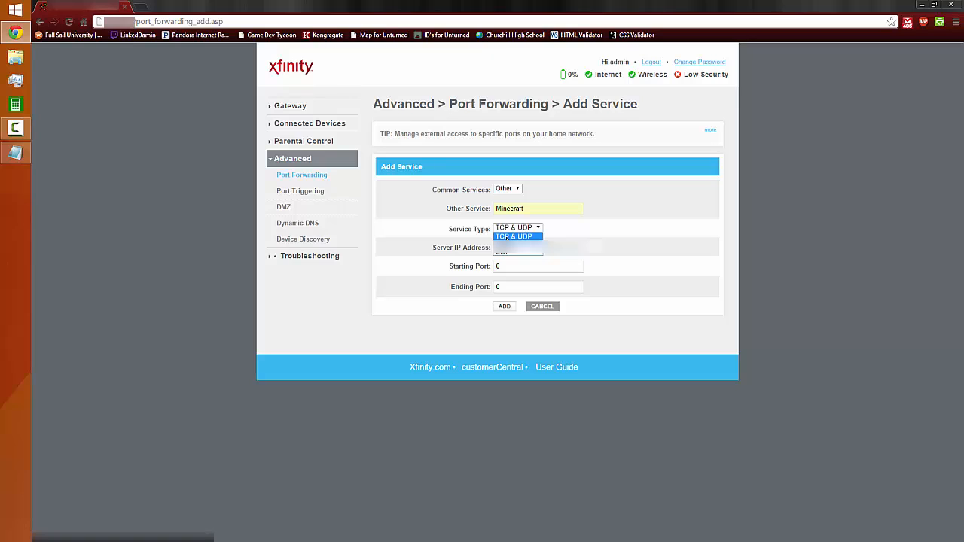
{"action": "left_click", "coordinate": [513, 236]}
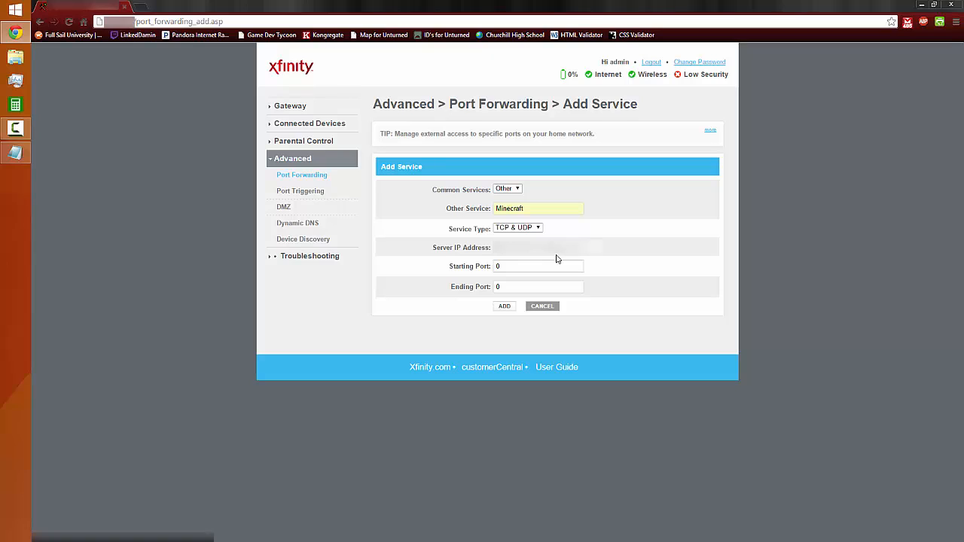
Try the separate TCP and UDP service types and return the selection to TCP & UDP
{"action": "left_click", "coordinate": [517, 233]}
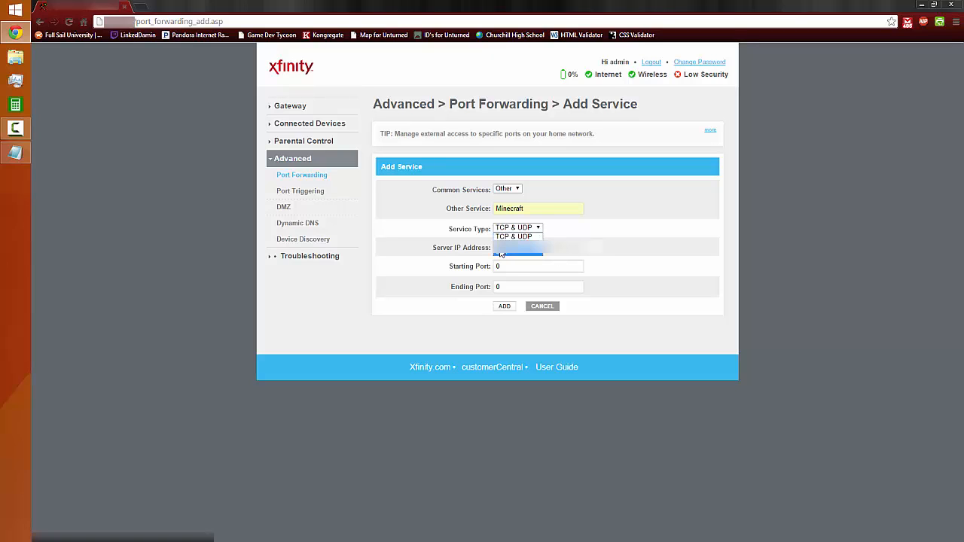
{"action": "left_click", "coordinate": [511, 251]}
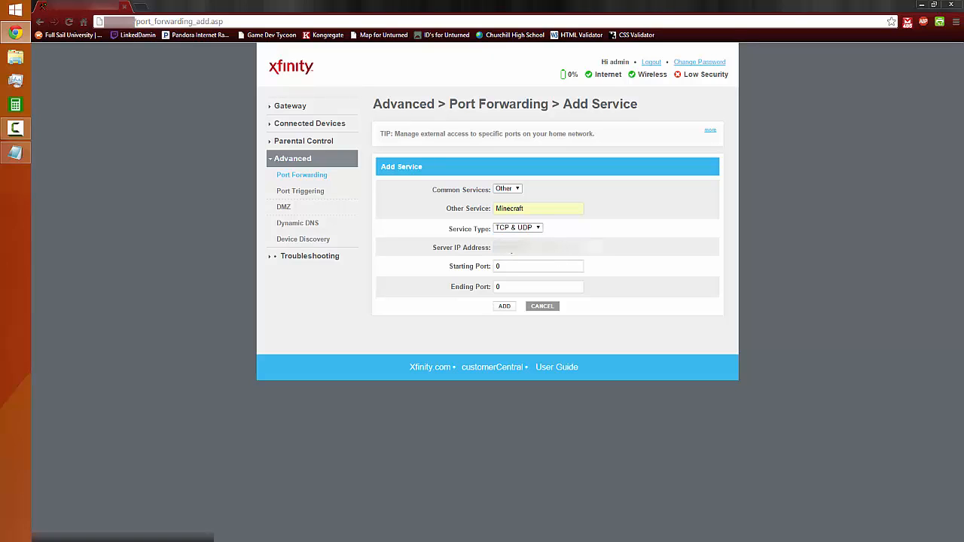
{"action": "left_click", "coordinate": [519, 229]}
{"action": "left_click", "coordinate": [511, 238]}
{"action": "left_click", "coordinate": [517, 227]}
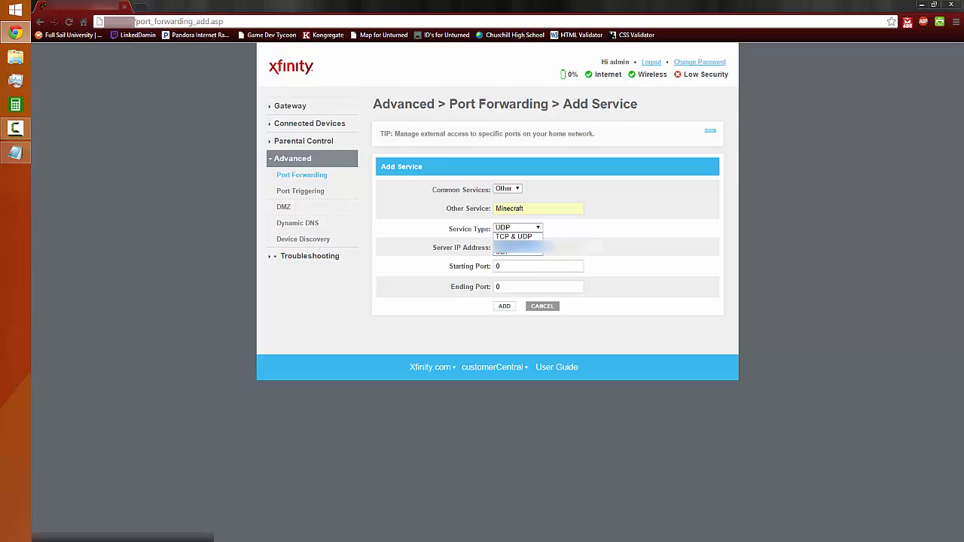
{"action": "left_click", "coordinate": [512, 251]}
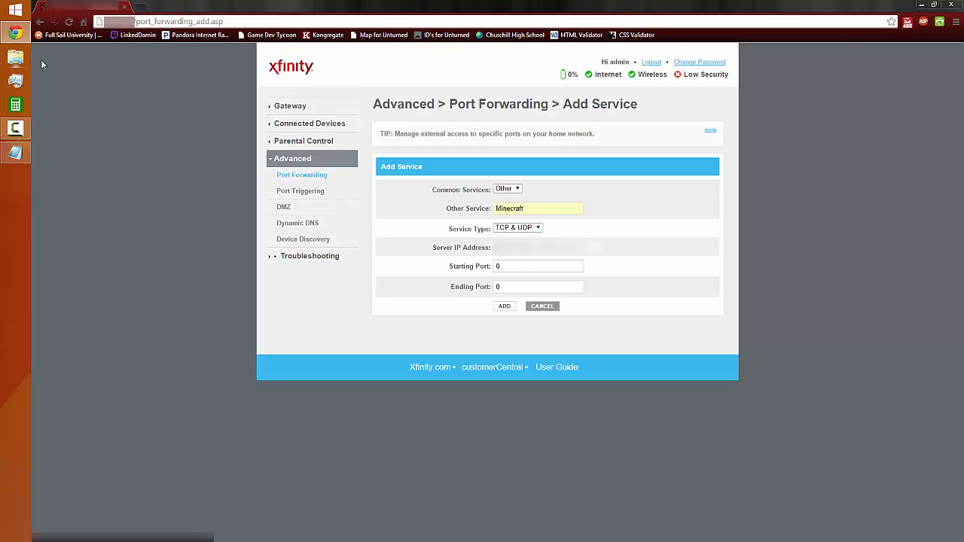
Bring up the Minecraft server properties file in WordPad beside the router form to check the server port
{"action": "left_click", "coordinate": [15, 175]}
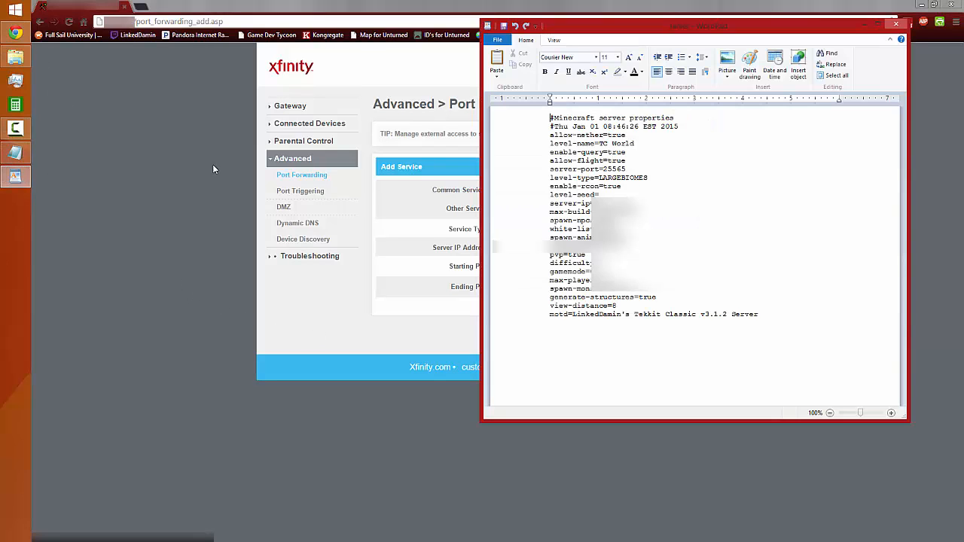
{"action": "left_click_drag", "start_coordinate": [665, 22], "coordinate": [694, 51]}
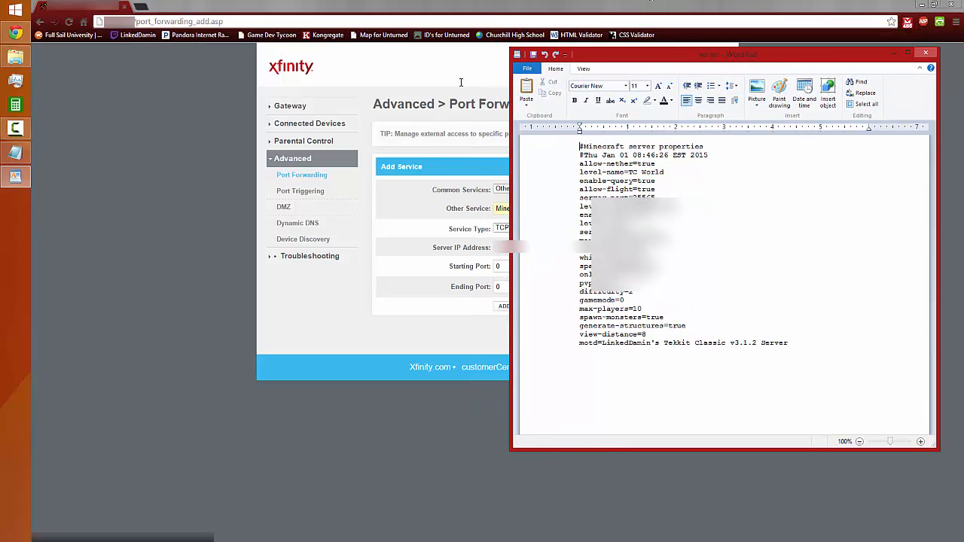
{"action": "left_click_drag", "start_coordinate": [645, 62], "coordinate": [676, 73]}
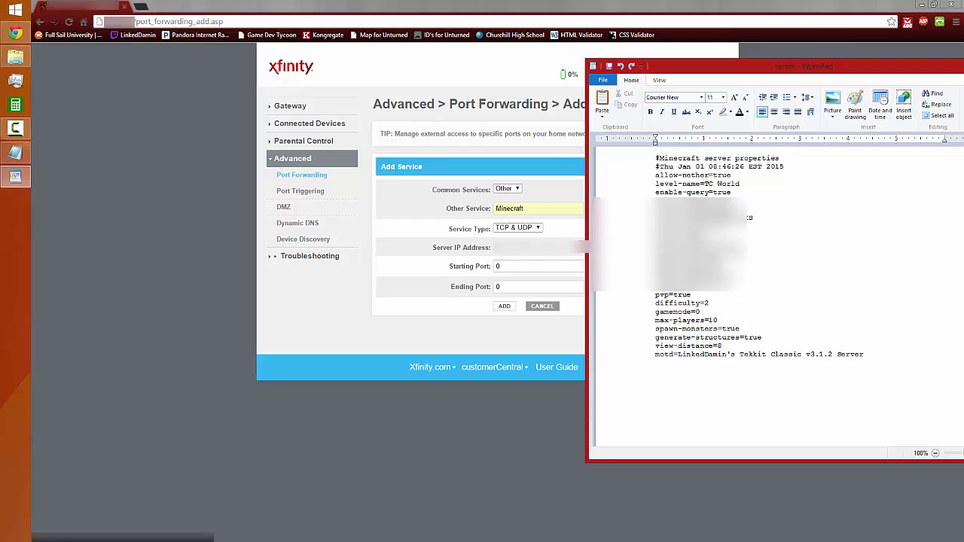
Set the starting and ending ports to 25565 and add the Minecraft service
{"action": "left_click_drag", "start_coordinate": [508, 269], "coordinate": [450, 282]}
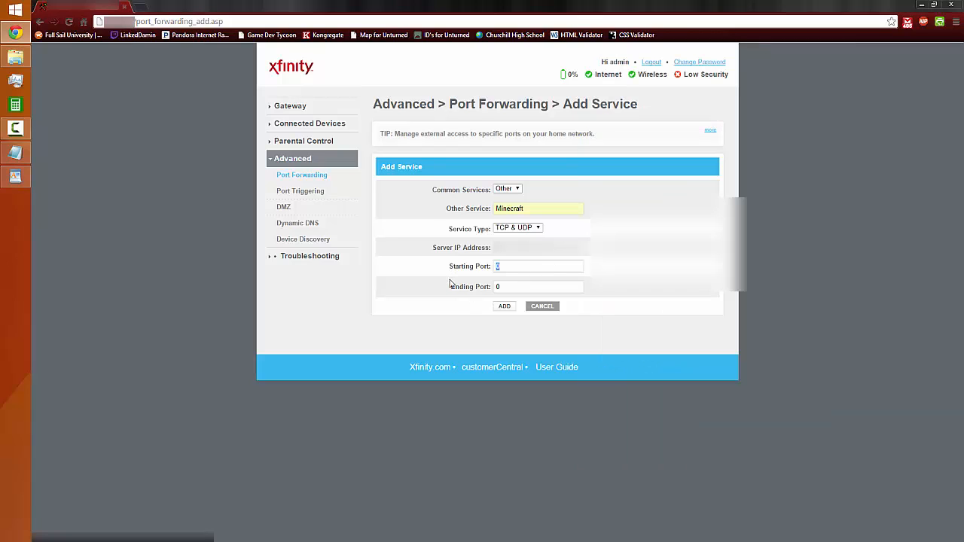
{"action": "type", "text": "25562"}
{"action": "key", "text": "BackSpace"}
{"action": "type", "text": "5"}
{"action": "left_click_drag", "start_coordinate": [514, 281], "coordinate": [445, 294]}
{"action": "type", "text": "25565"}
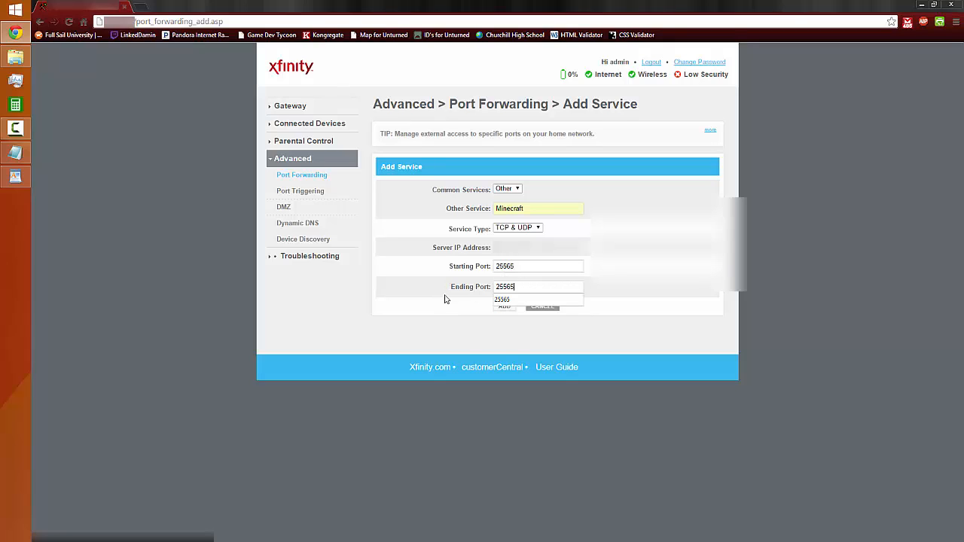
{"action": "left_click", "coordinate": [505, 306]}
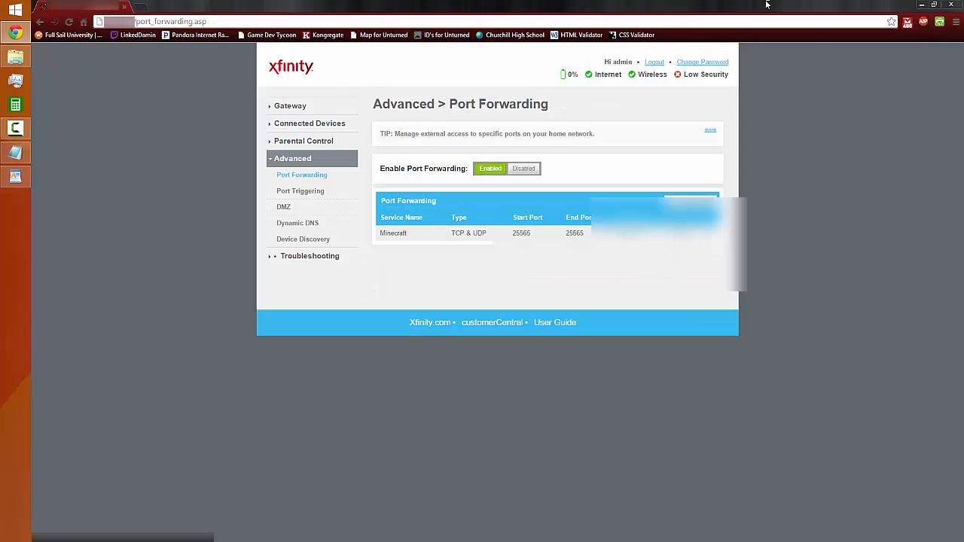
Close the browser and the server properties file in WordPad
{"action": "left_click", "coordinate": [951, 4]}
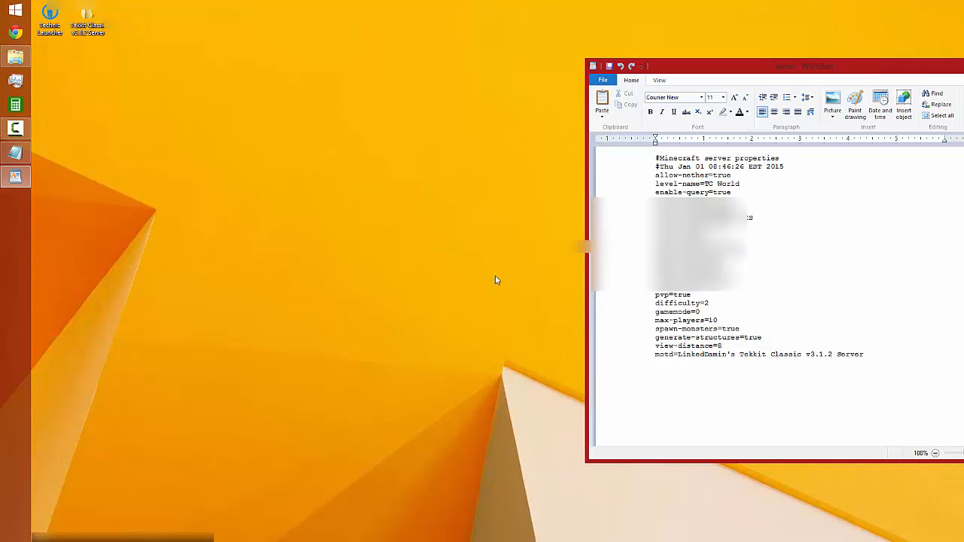
{"action": "left_click_drag", "start_coordinate": [750, 63], "coordinate": [483, 57]}
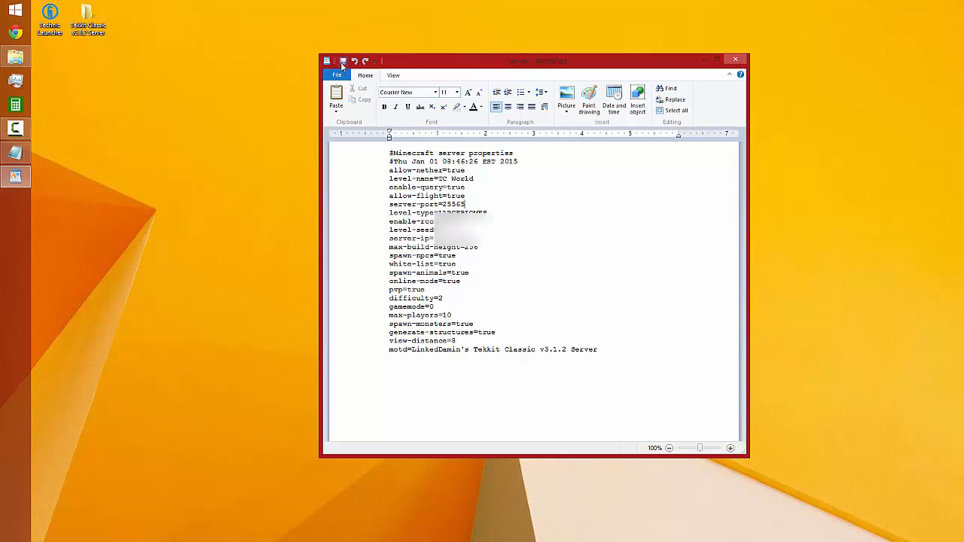
{"action": "left_click", "coordinate": [735, 59]}
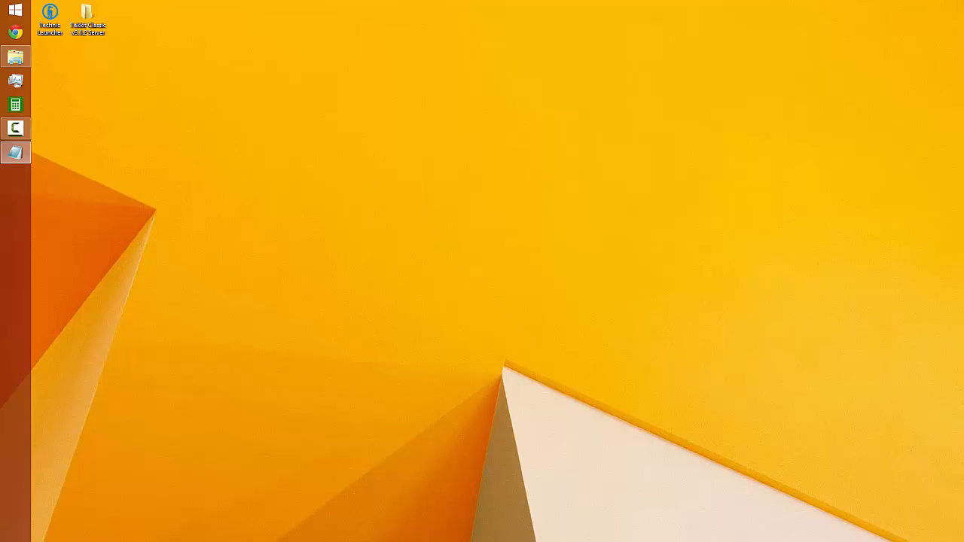
Open the Tekkit Classic v3.1.2 Server folder, run the launch batch file and enlarge the server console
{"action": "double_click", "coordinate": [87, 19]}
{"action": "double_click", "coordinate": [332, 275]}
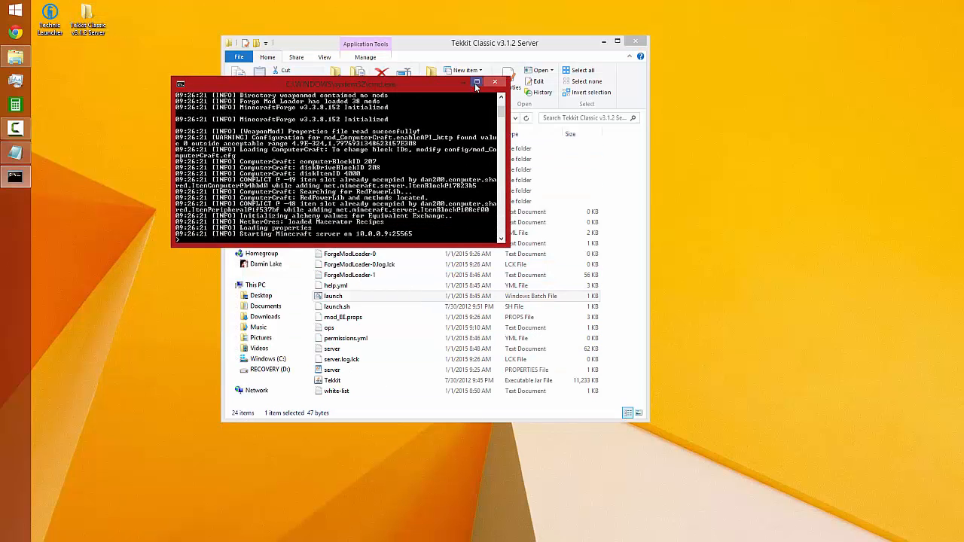
{"action": "left_click", "coordinate": [474, 83]}
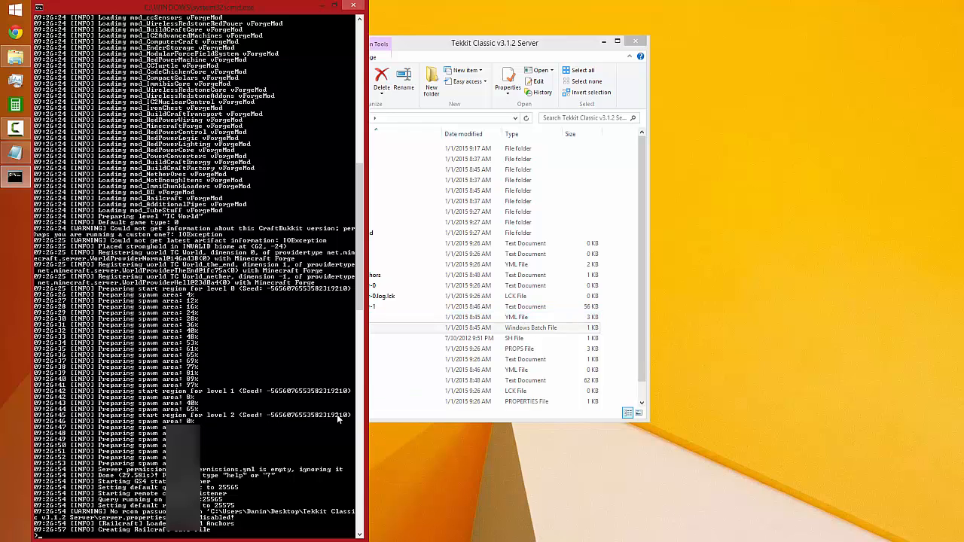
Run save-all and stop in the server console, and close the console once the server has shut down
{"action": "left_click", "coordinate": [452, 286]}
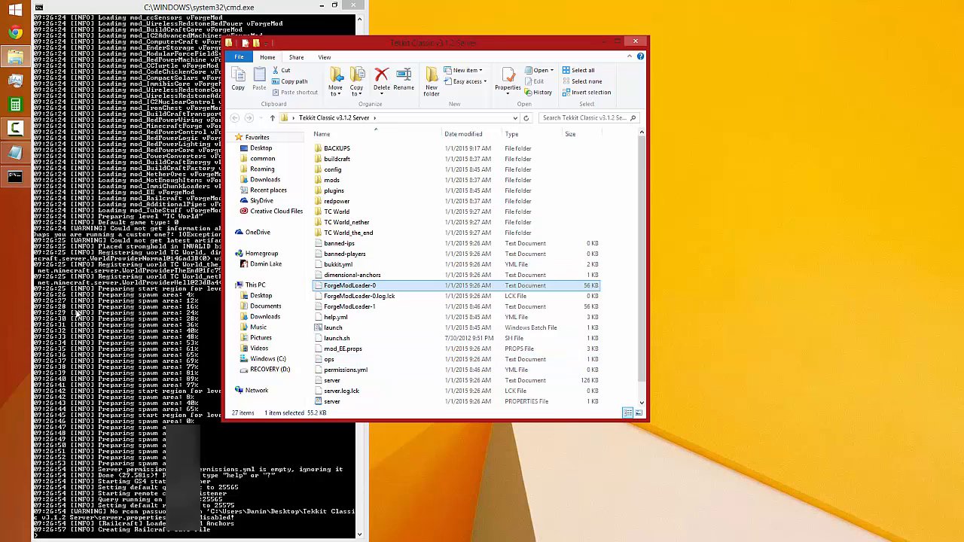
{"action": "left_click", "coordinate": [78, 314]}
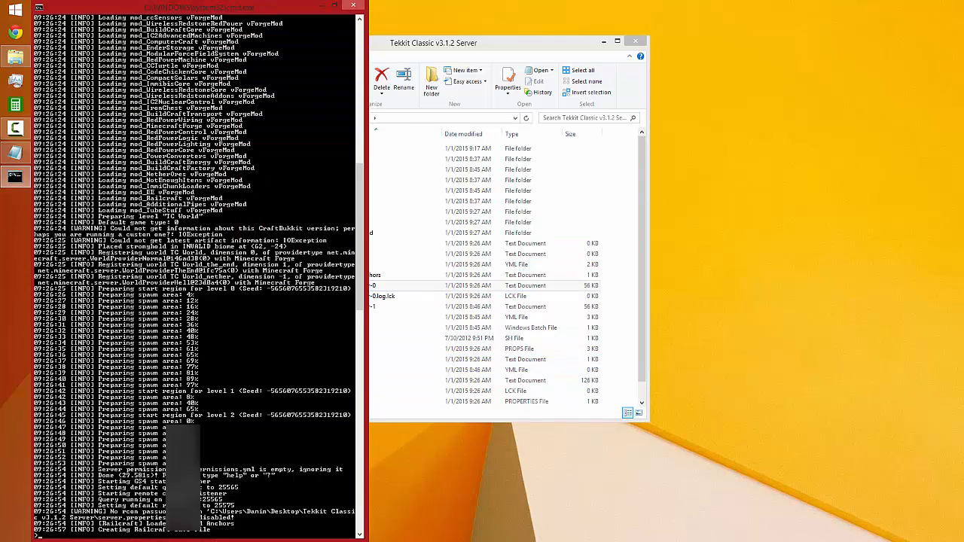
{"action": "type", "text": "save-all"}
{"action": "key", "text": "Return"}
{"action": "type", "text": "stop"}
{"action": "key", "text": "Return"}
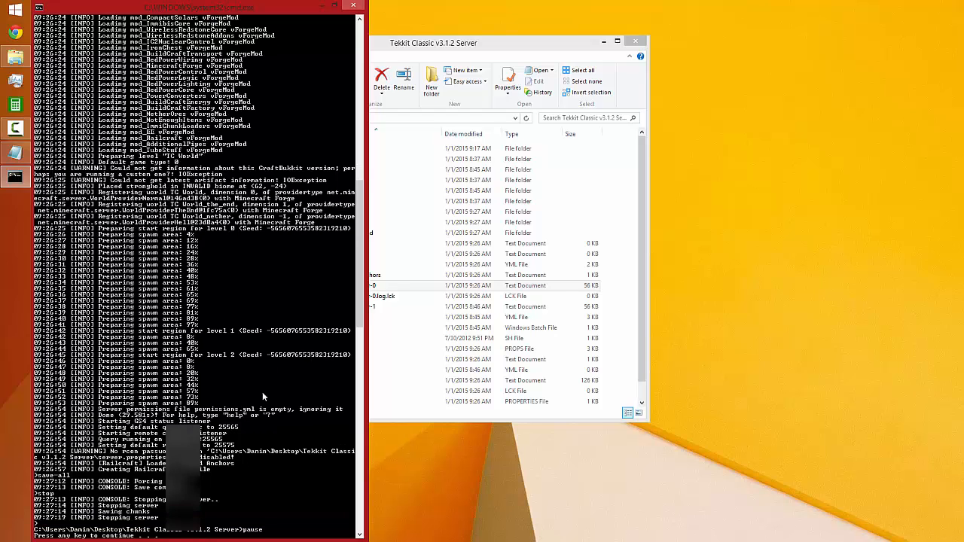
{"action": "key", "text": "Return"}
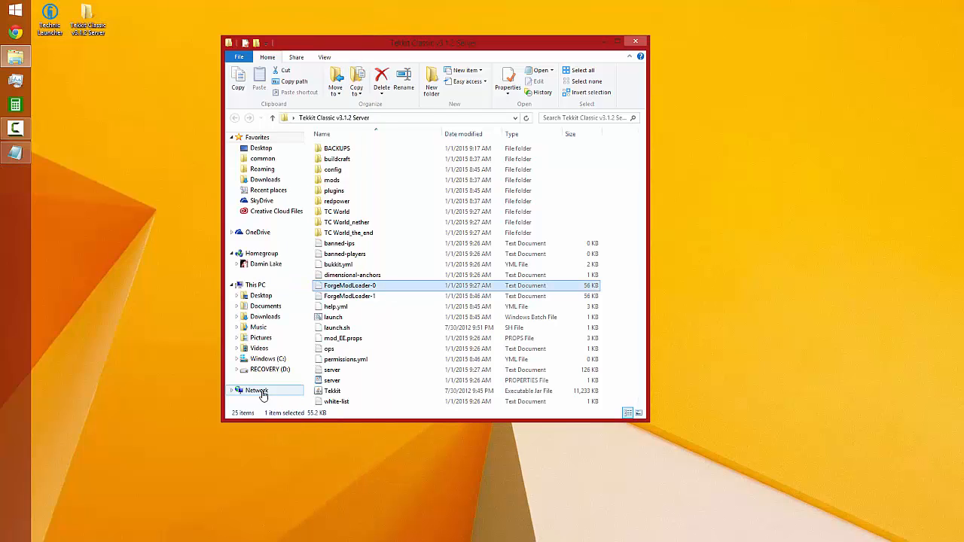
Open the server properties file, enter a password for rcon.password, and close the saved file
{"action": "left_click", "coordinate": [357, 360]}
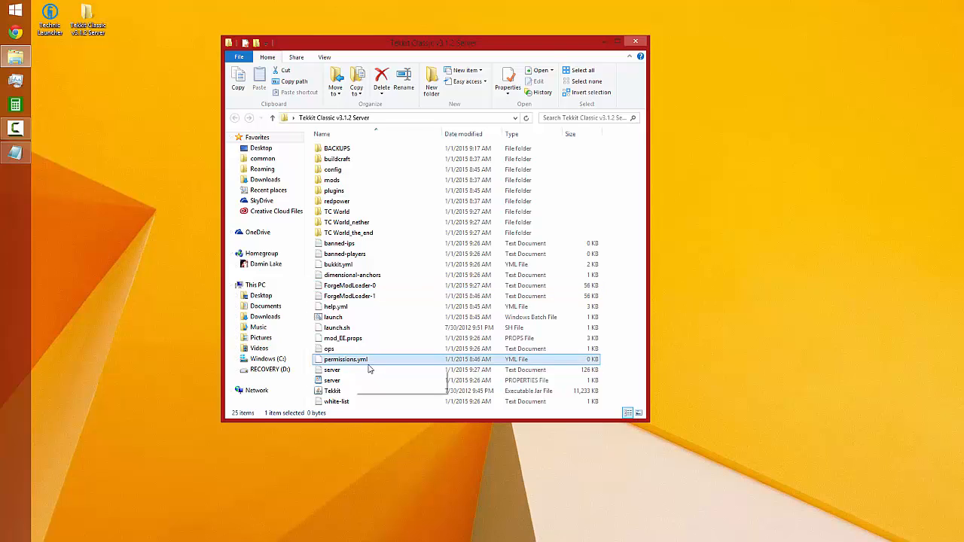
{"action": "left_click", "coordinate": [361, 370]}
{"action": "left_click", "coordinate": [357, 381]}
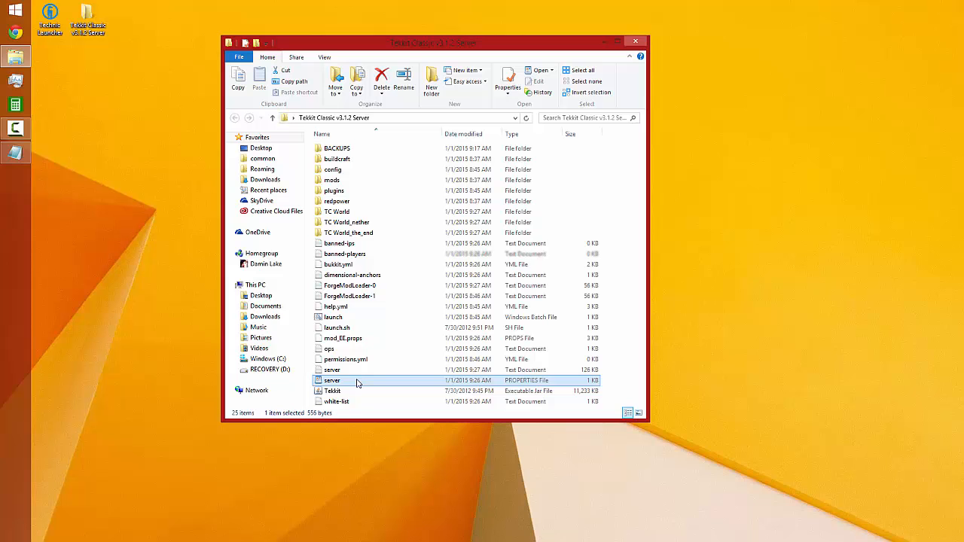
{"action": "double_click", "coordinate": [360, 380]}
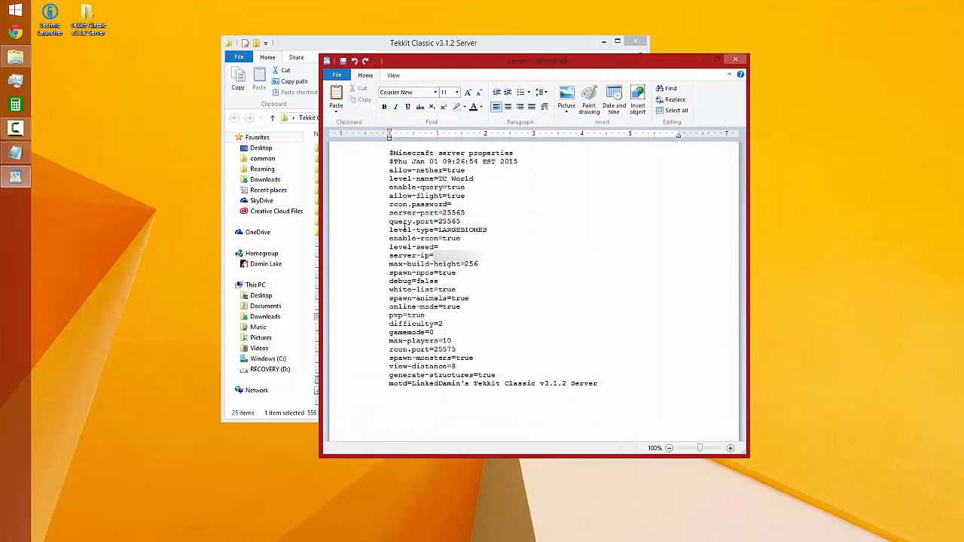
{"action": "left_click", "coordinate": [457, 205]}
{"action": "type", "text": "SamplePassword"}
{"action": "left_click", "coordinate": [730, 58]}
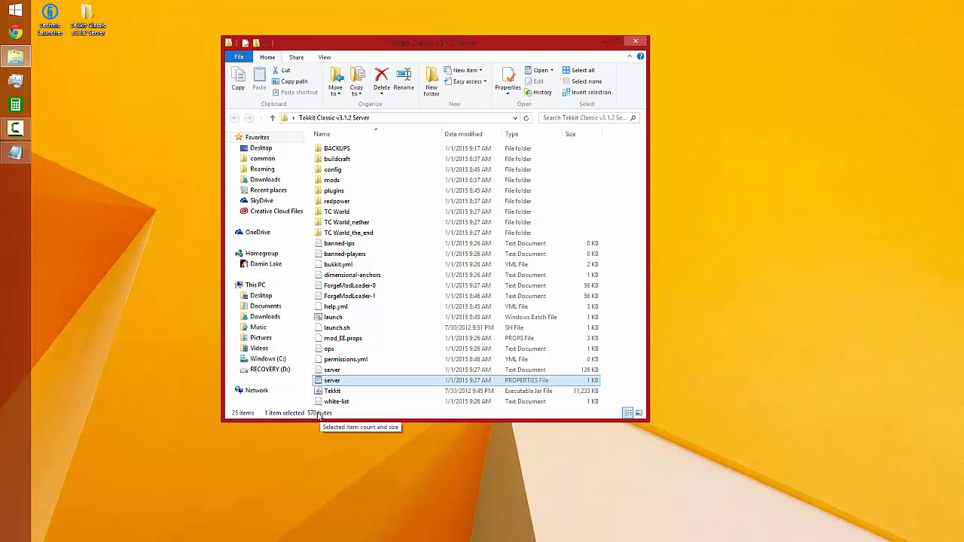
Restart the server with the launch batch file, enlarge its console and minimize the server folder window
{"action": "double_click", "coordinate": [332, 317]}
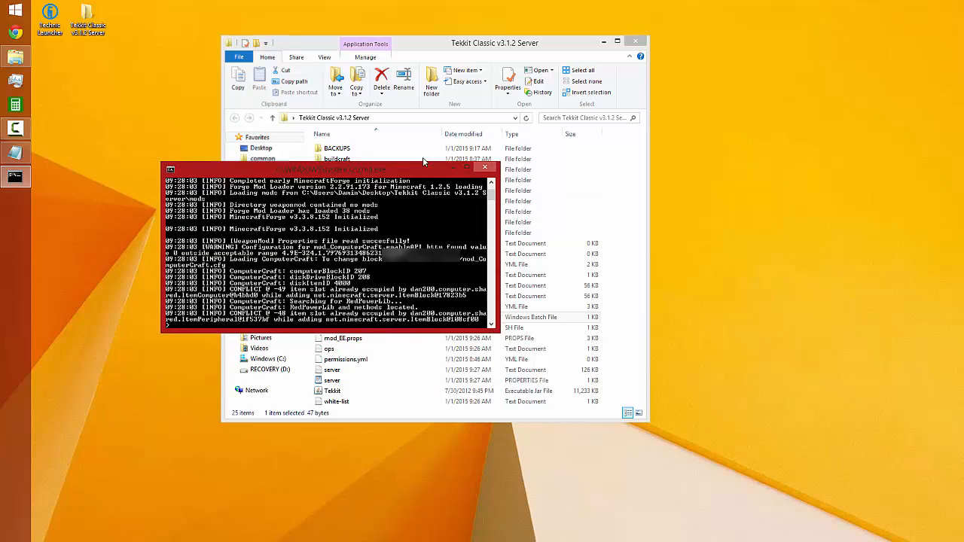
{"action": "left_click_drag", "start_coordinate": [423, 166], "coordinate": [462, 101]}
{"action": "left_click", "coordinate": [505, 102]}
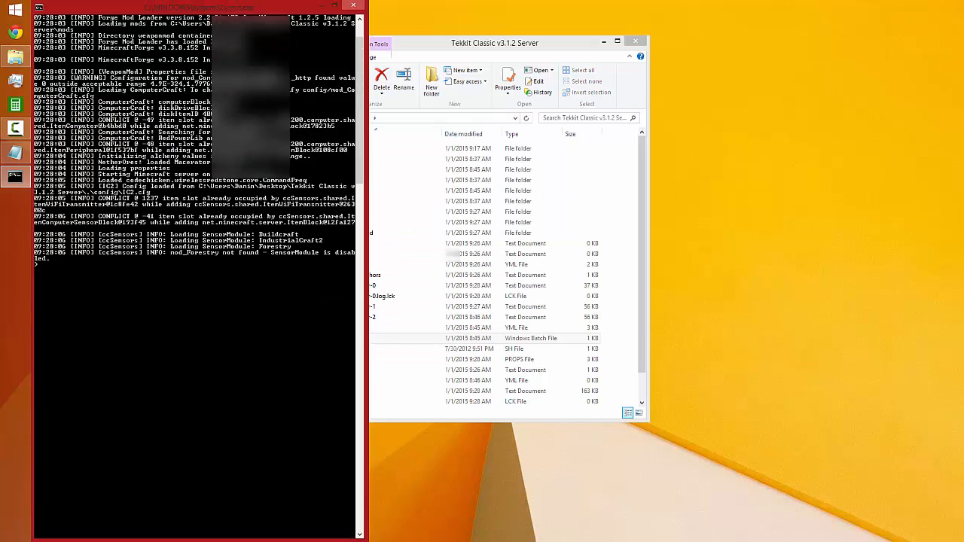
{"action": "left_click", "coordinate": [603, 43]}
Start the Technic Launcher from the desktop and begin a standard install to the default directory
{"action": "left_click_drag", "start_coordinate": [238, 8], "coordinate": [323, 57]}
{"action": "left_click", "coordinate": [53, 21]}
{"action": "left_click", "coordinate": [400, 53]}
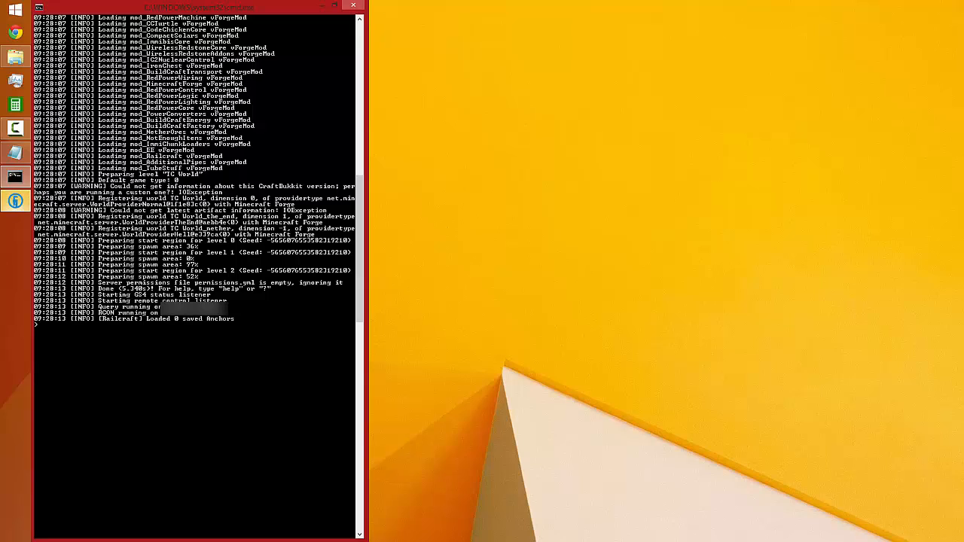
{"action": "left_click_drag", "start_coordinate": [501, 111], "coordinate": [550, 144]}
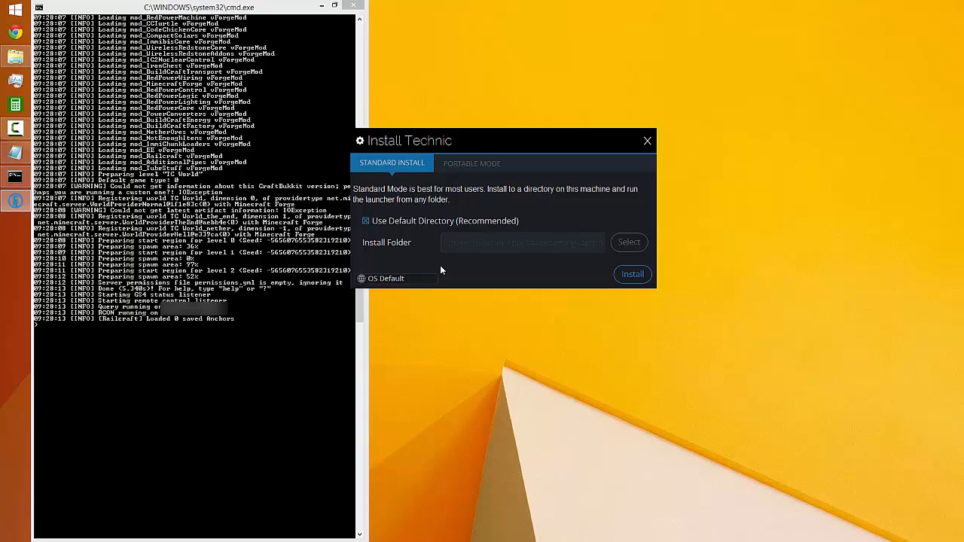
{"action": "left_click", "coordinate": [633, 274]}
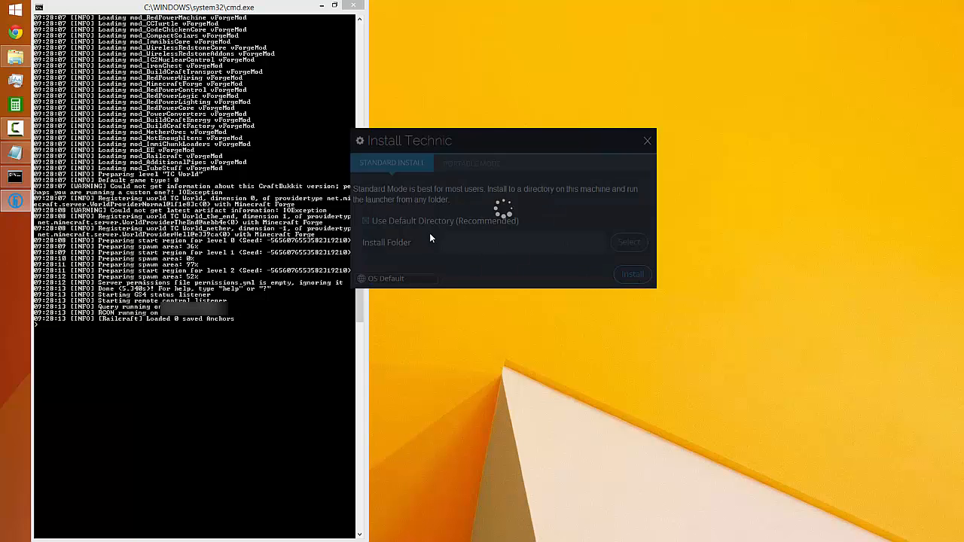
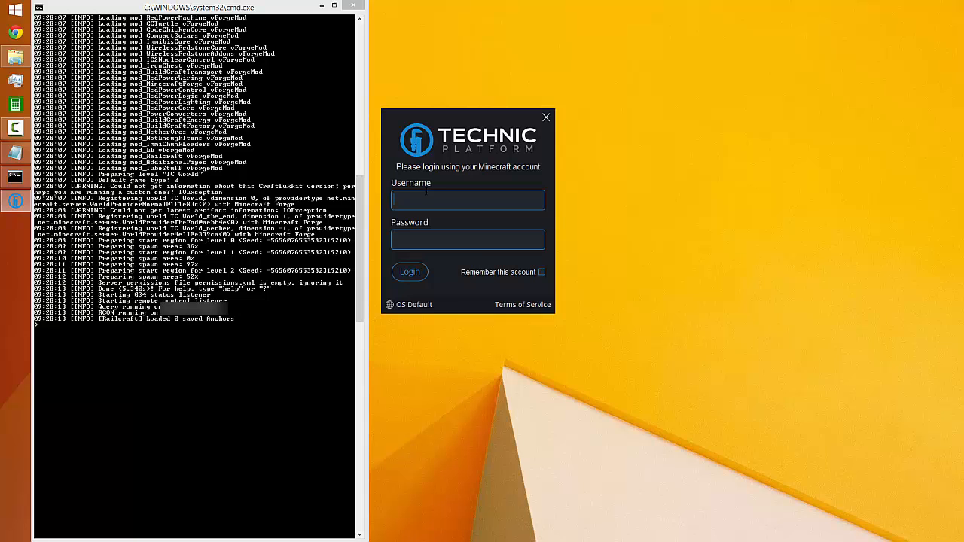
Log in to the Technic Launcher with the Minecraft account e-mail and password, with the account remembered
{"action": "key", "text": "Tab"}
{"action": "type", "text": "*********"}
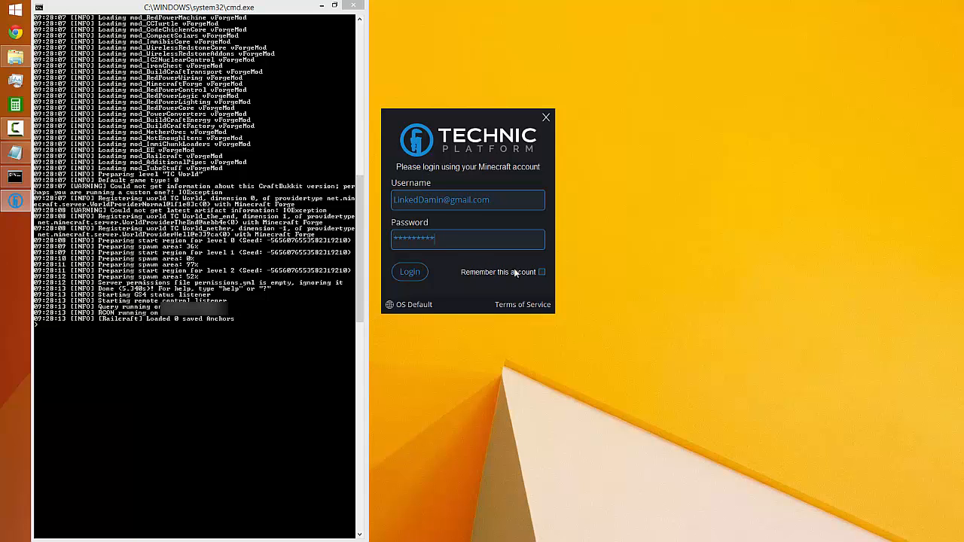
{"action": "left_click", "coordinate": [541, 272]}
{"action": "left_click", "coordinate": [412, 273]}
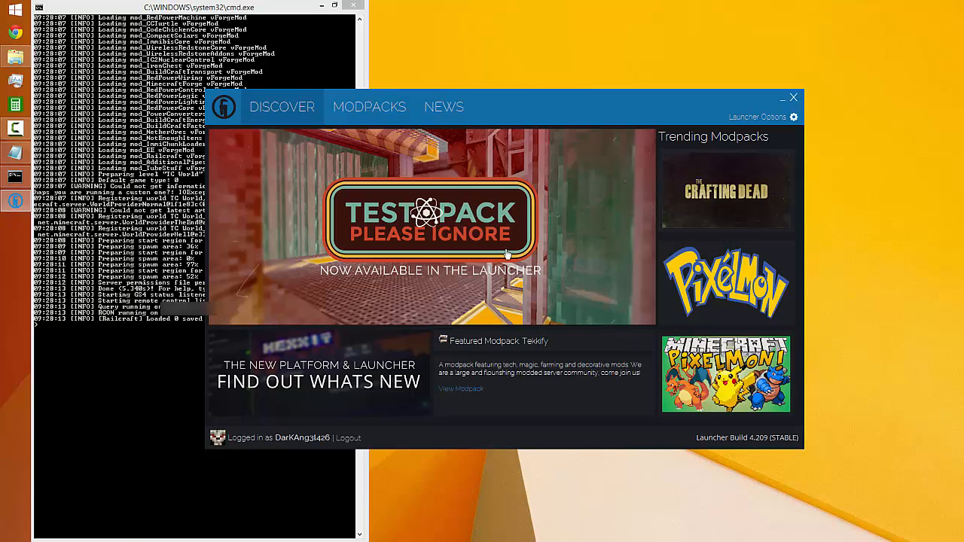
Select Tekkit Classic in the launcher's modpack list and install it
{"action": "left_click", "coordinate": [387, 114]}
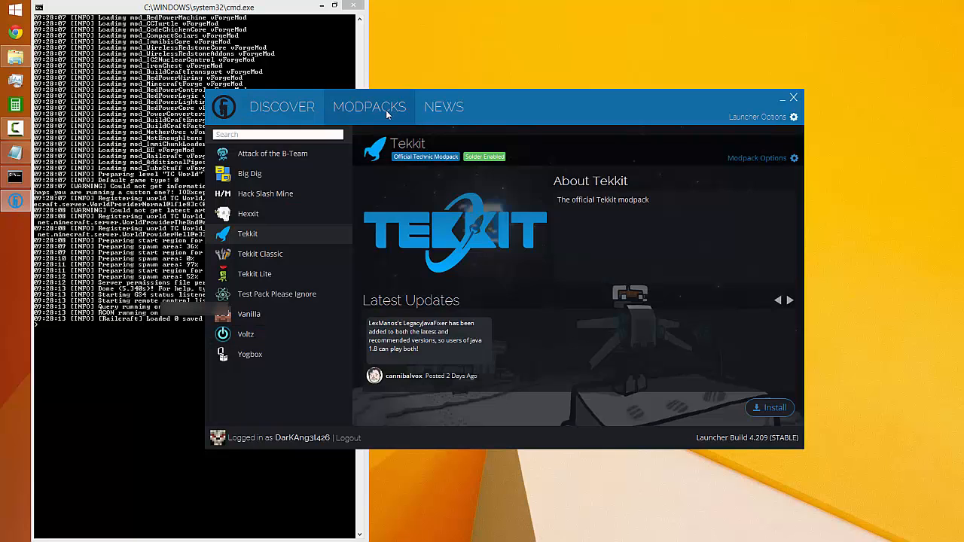
{"action": "left_click", "coordinate": [305, 110]}
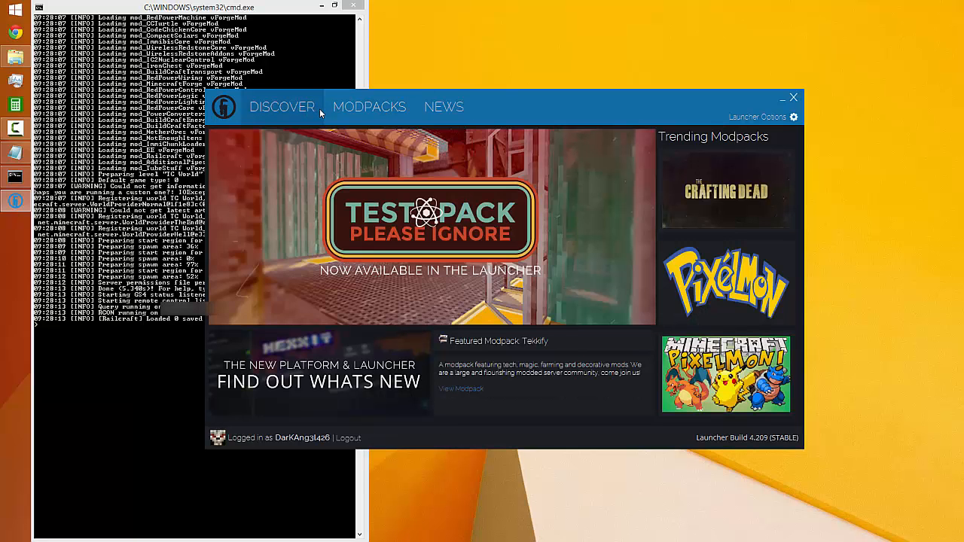
{"action": "left_click", "coordinate": [358, 105]}
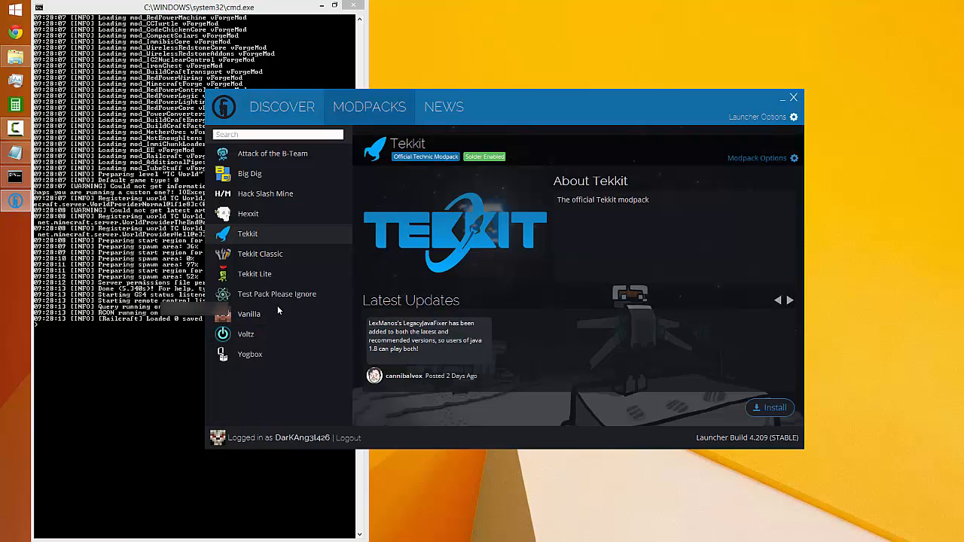
{"action": "left_click", "coordinate": [260, 255]}
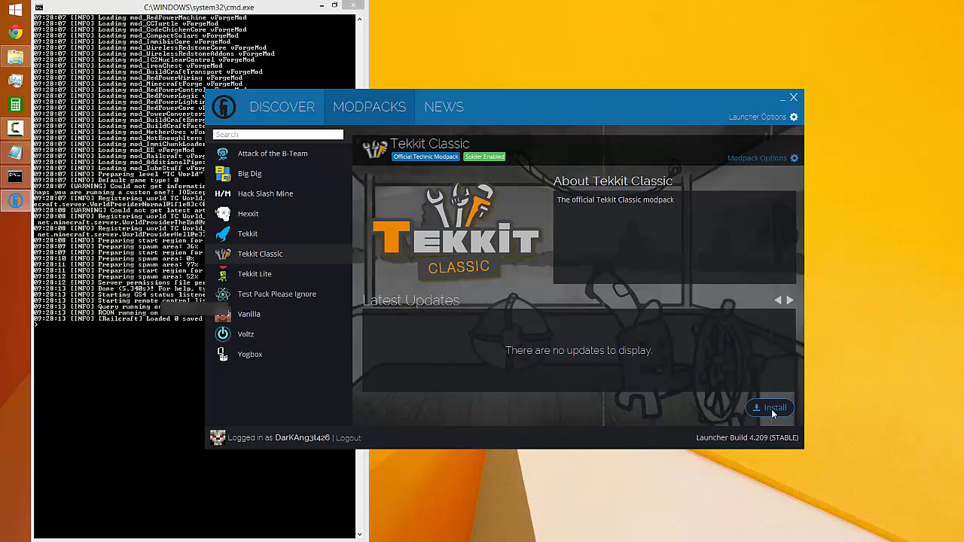
{"action": "left_click", "coordinate": [765, 409]}
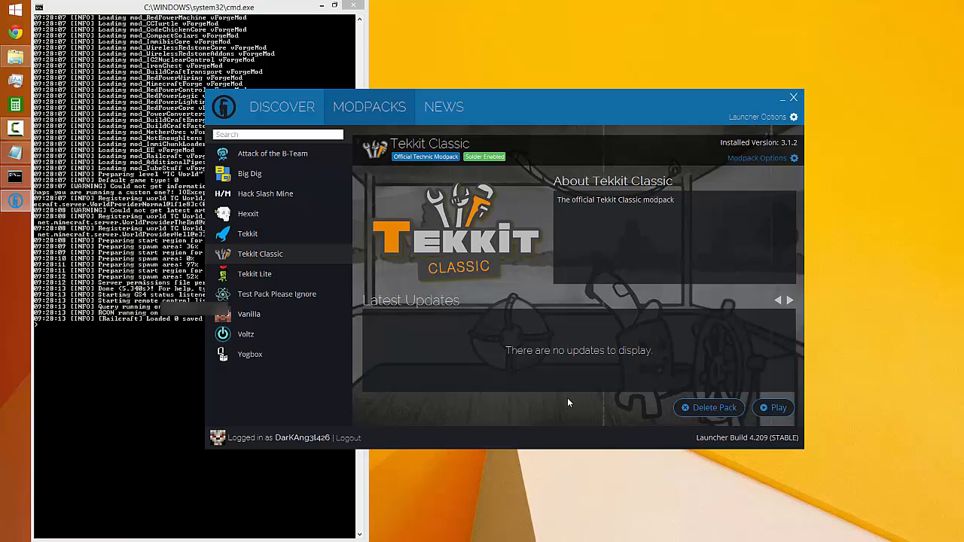
Launch Tekkit Classic, move the game window up into full view and open the multiplayer server list
{"action": "left_click", "coordinate": [775, 407]}
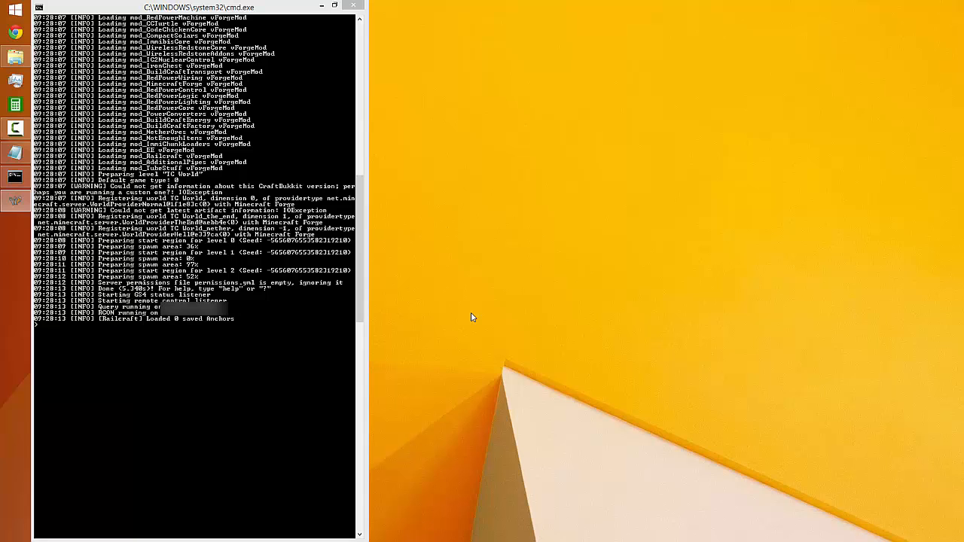
{"action": "left_click_drag", "start_coordinate": [588, 541], "coordinate": [615, 97]}
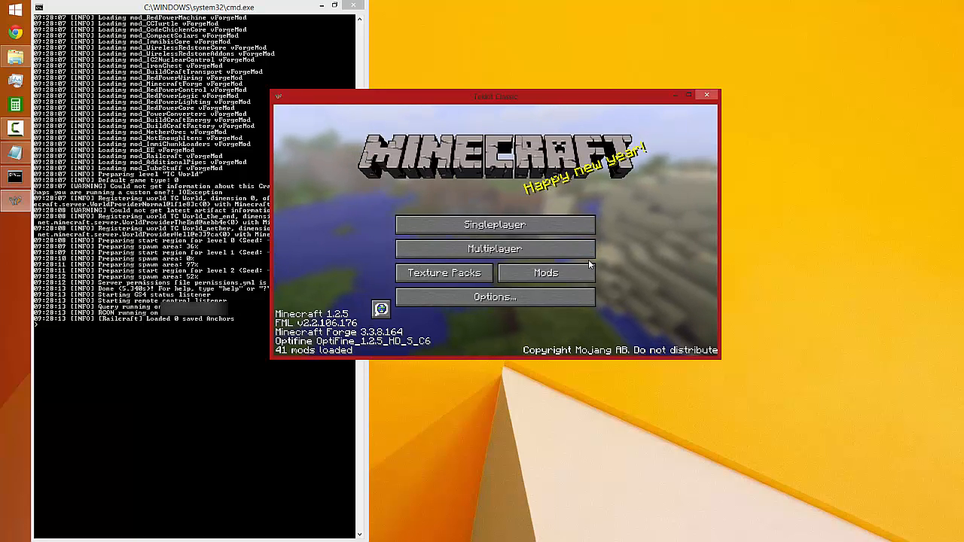
{"action": "left_click", "coordinate": [502, 248]}
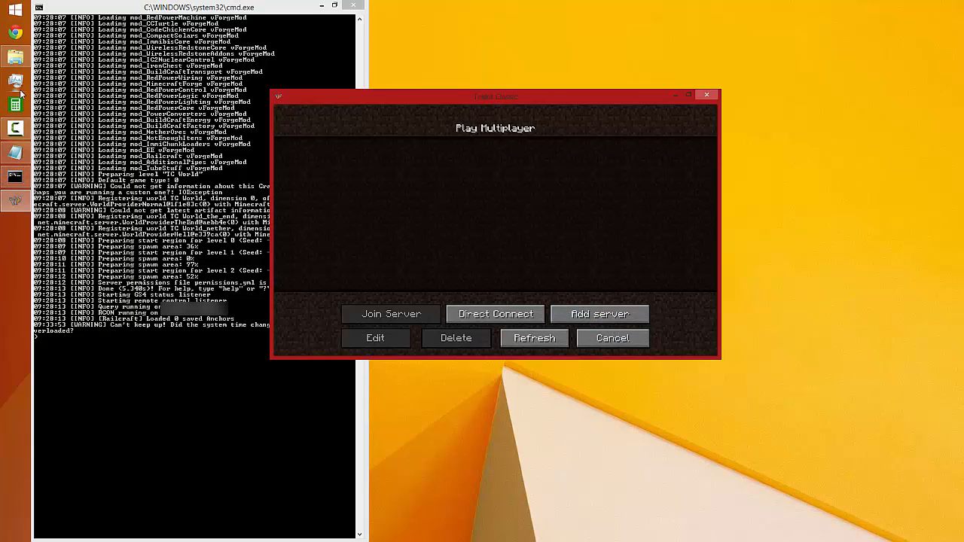
Switch to Chrome, look up the public IP address on whatismyip.com and copy it
{"action": "left_click", "coordinate": [15, 32]}
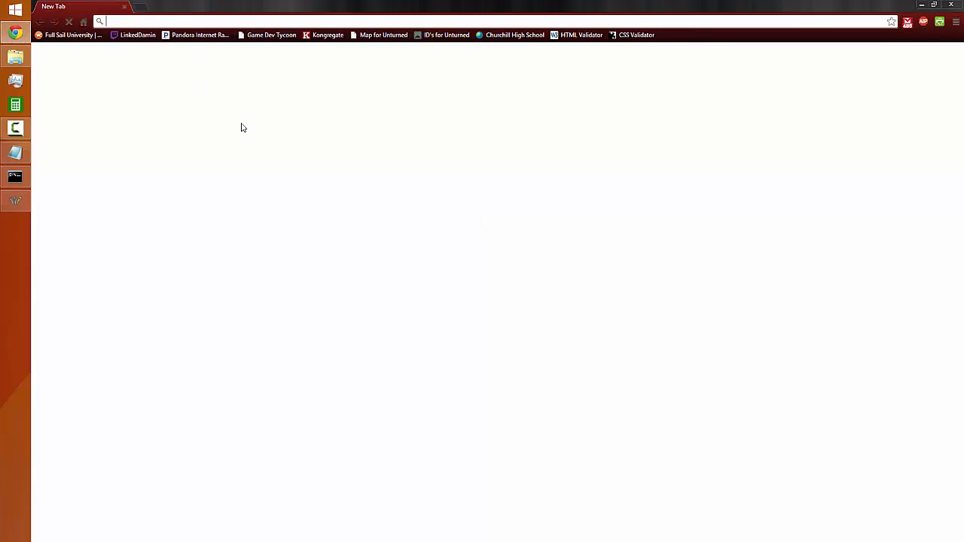
{"action": "type", "text": "what"}
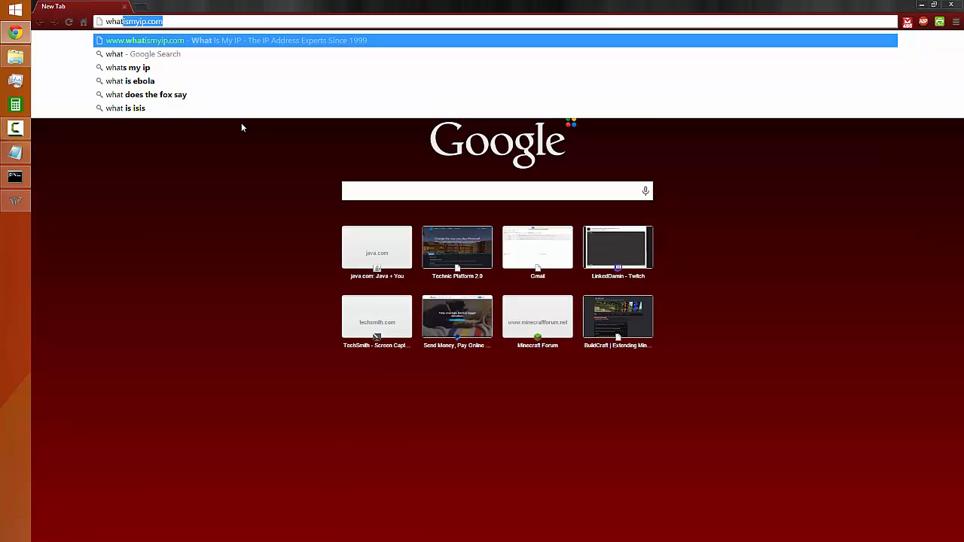
{"action": "key", "text": "Return"}
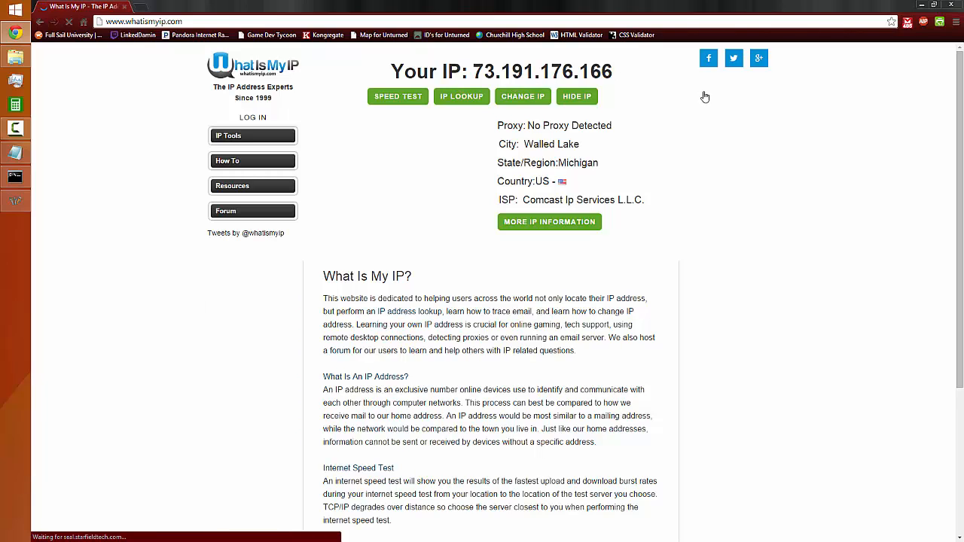
{"action": "right_click", "coordinate": [486, 71]}
{"action": "left_click", "coordinate": [611, 75]}
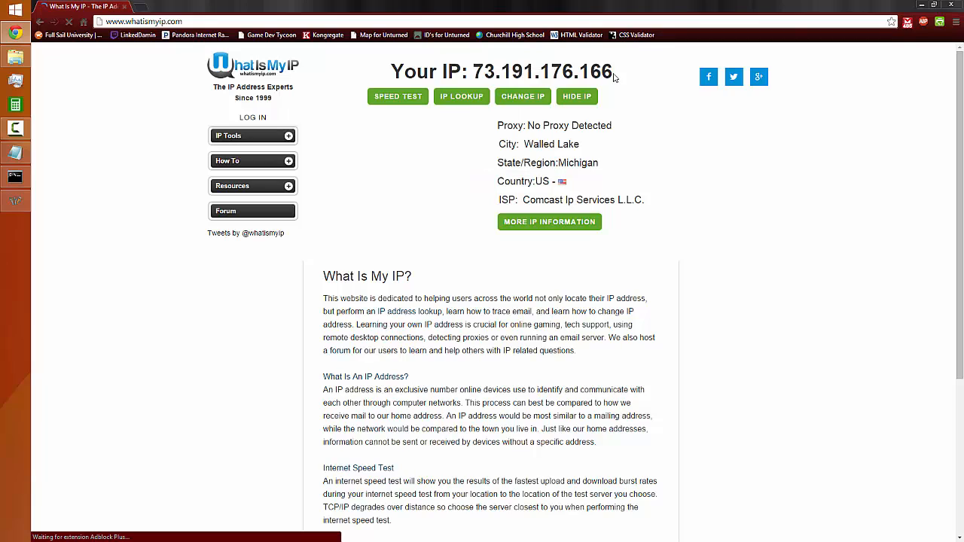
{"action": "left_click_drag", "start_coordinate": [574, 73], "coordinate": [473, 73]}
{"action": "left_click_drag", "start_coordinate": [616, 74], "coordinate": [539, 73]}
{"action": "left_click", "coordinate": [489, 71]}
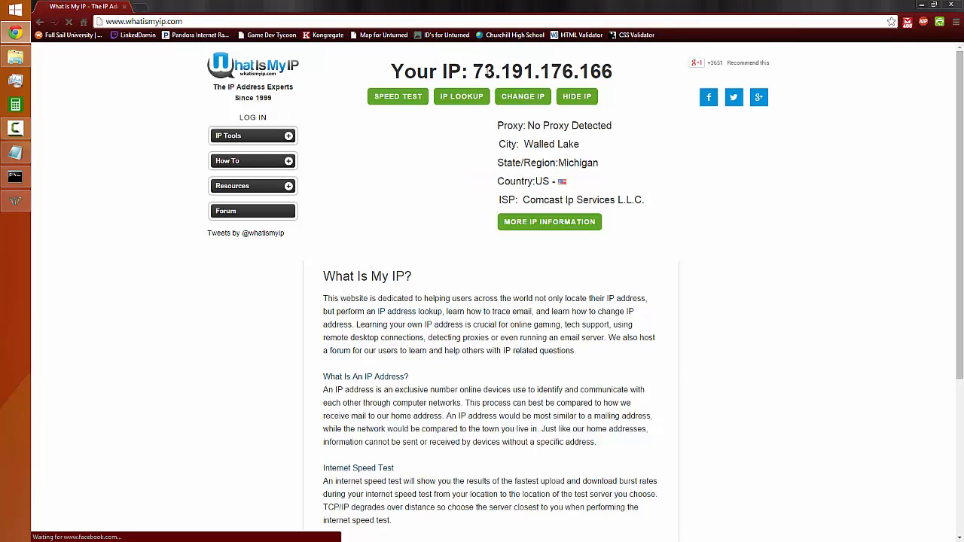
{"action": "left_click_drag", "start_coordinate": [474, 72], "coordinate": [615, 74]}
{"action": "right_click", "coordinate": [622, 78]}
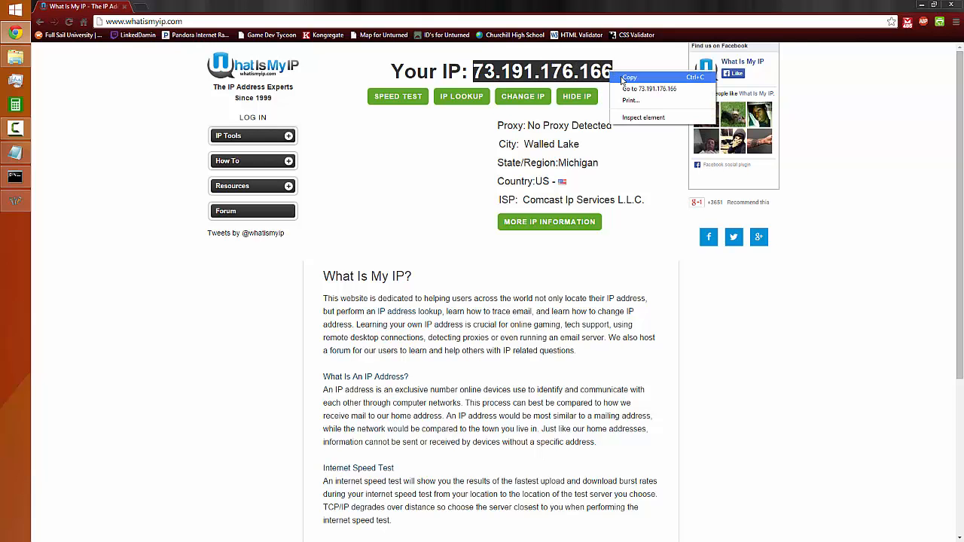
{"action": "left_click", "coordinate": [624, 78]}
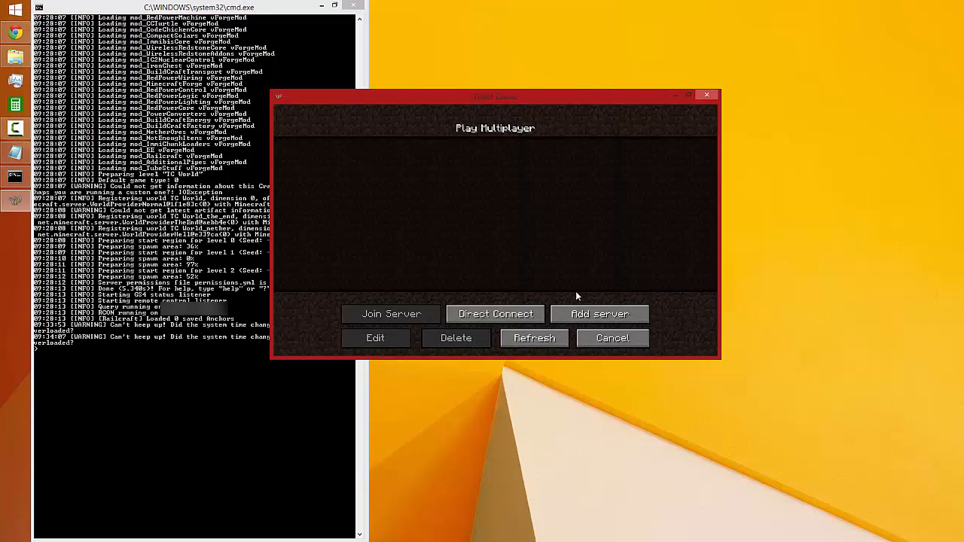
Back in Minecraft, add a multiplayer server named My Server with the copied public IP as its address
{"action": "left_click", "coordinate": [599, 314]}
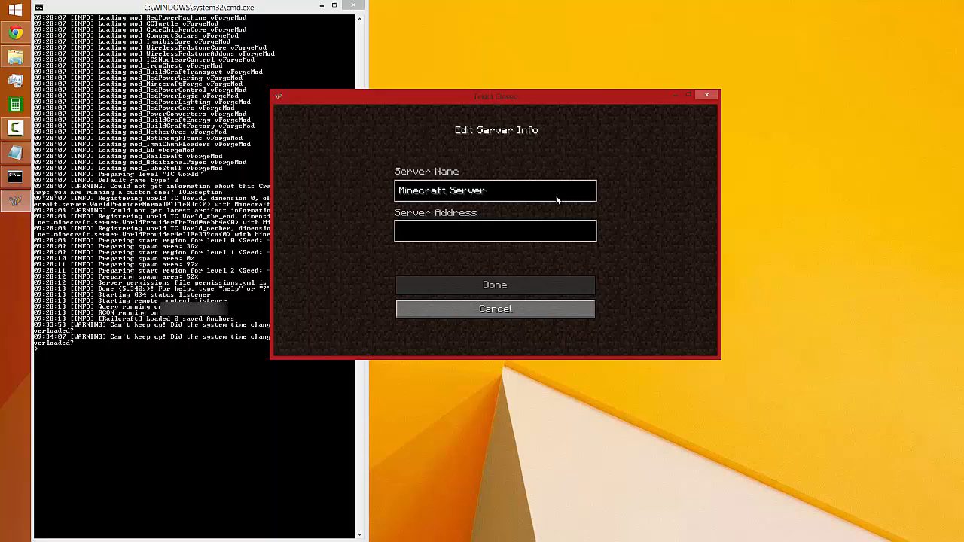
{"action": "key", "text": "ctrl+a"}
{"action": "type", "text": "My Server"}
{"action": "key", "text": "Tab"}
{"action": "key", "text": "ctrl+v"}
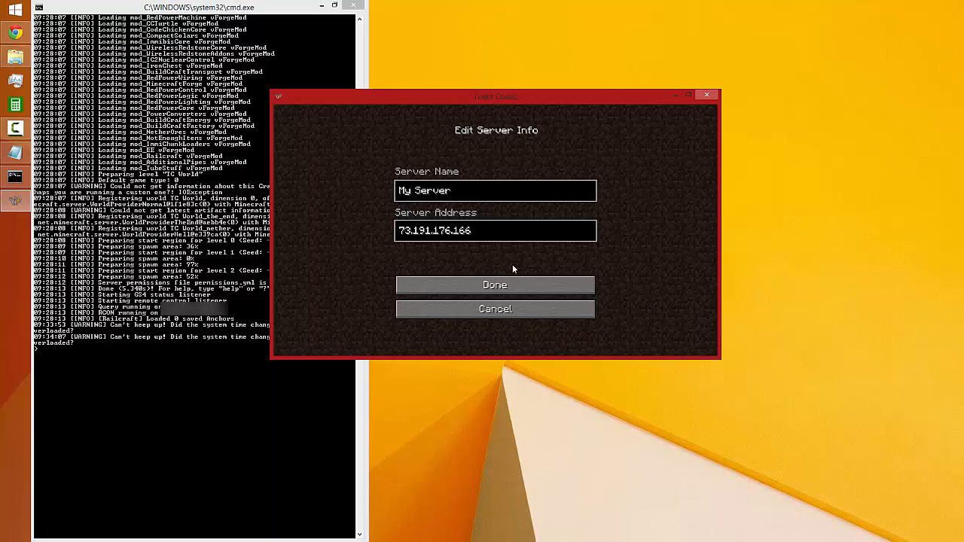
{"action": "left_click", "coordinate": [493, 286]}
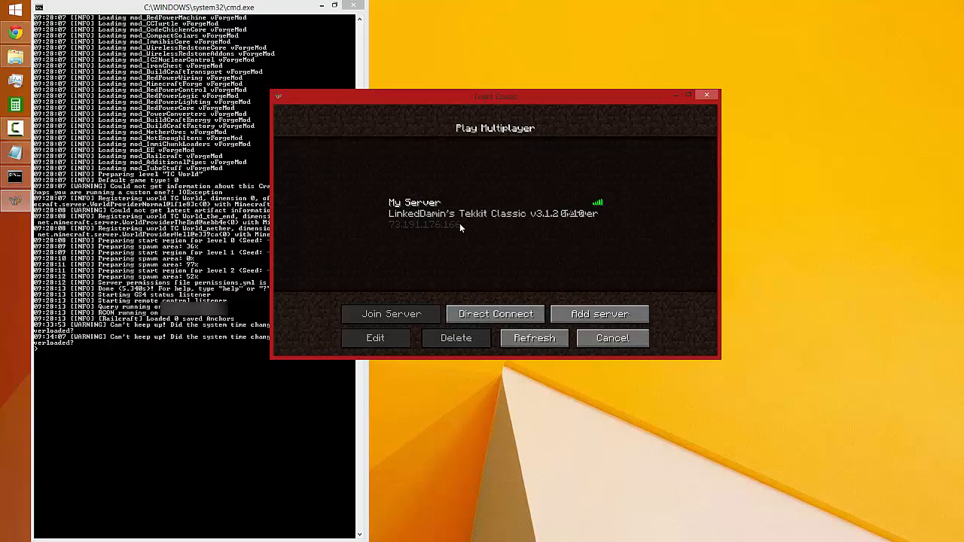
Maximize the game window, change the GUI scale in the video settings to one step above Small, and return to the main menu
{"action": "left_click", "coordinate": [584, 219]}
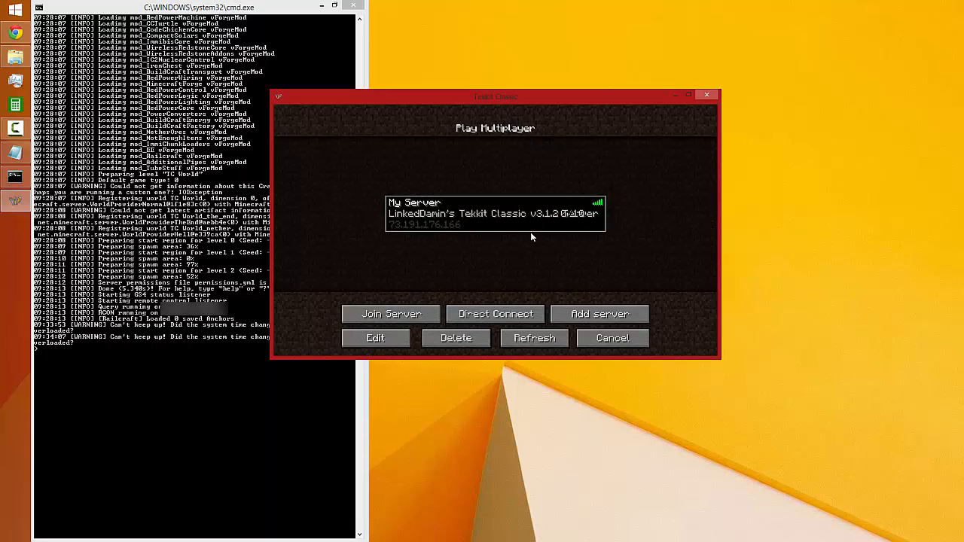
{"action": "left_click", "coordinate": [688, 95]}
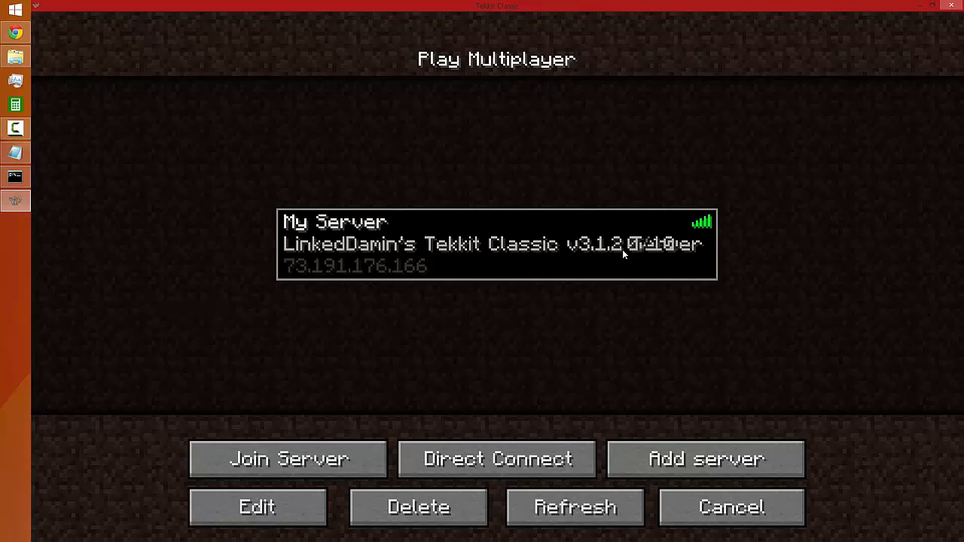
{"action": "left_click", "coordinate": [704, 509]}
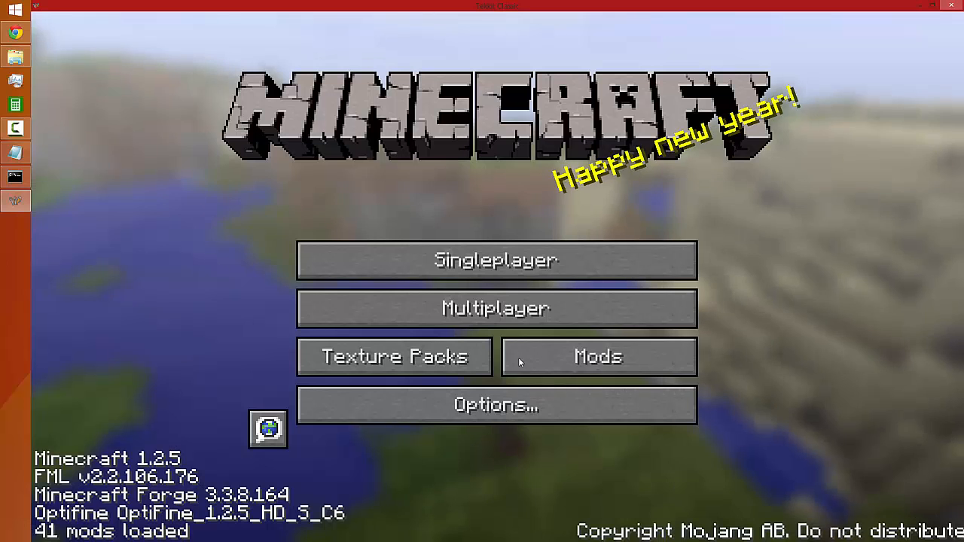
{"action": "left_click", "coordinate": [376, 404]}
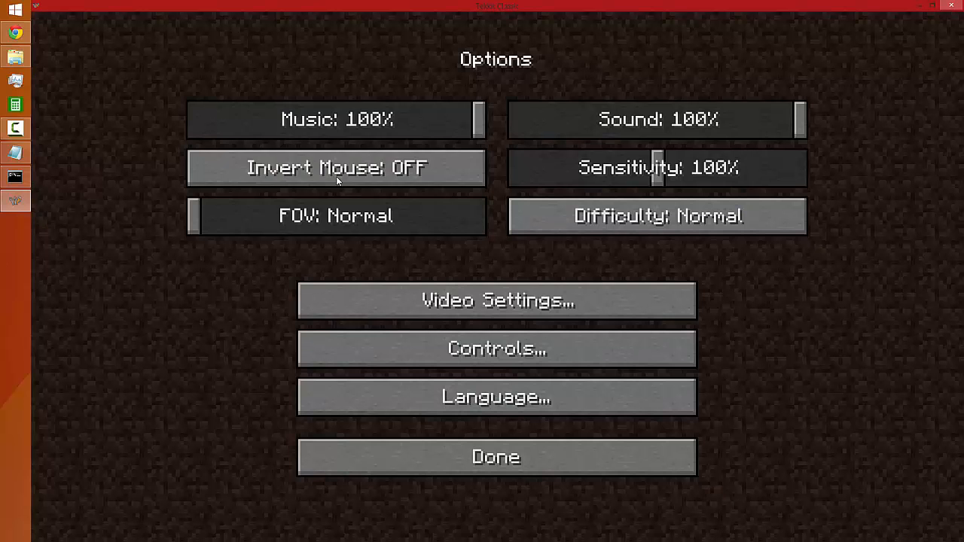
{"action": "left_click", "coordinate": [381, 313]}
{"action": "left_click", "coordinate": [361, 230]}
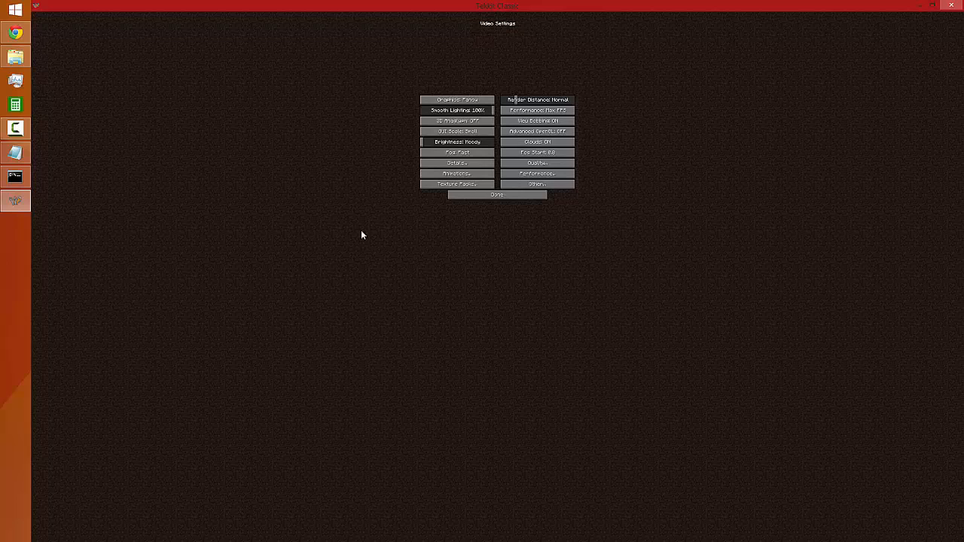
{"action": "left_click", "coordinate": [473, 135]}
{"action": "left_click", "coordinate": [496, 295]}
{"action": "left_click", "coordinate": [494, 280]}
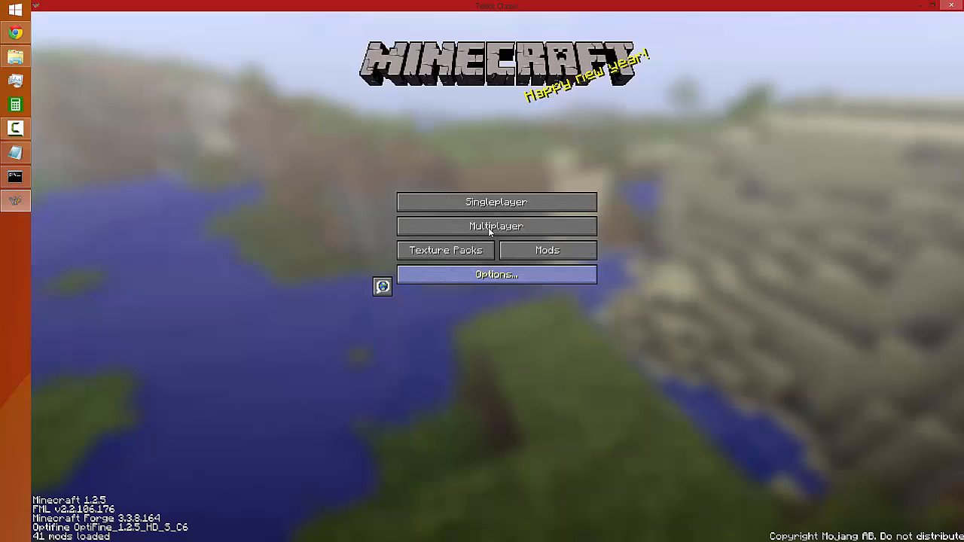
Select My Server in the multiplayer server list and join it
{"action": "left_click", "coordinate": [490, 226]}
{"action": "left_click", "coordinate": [497, 252]}
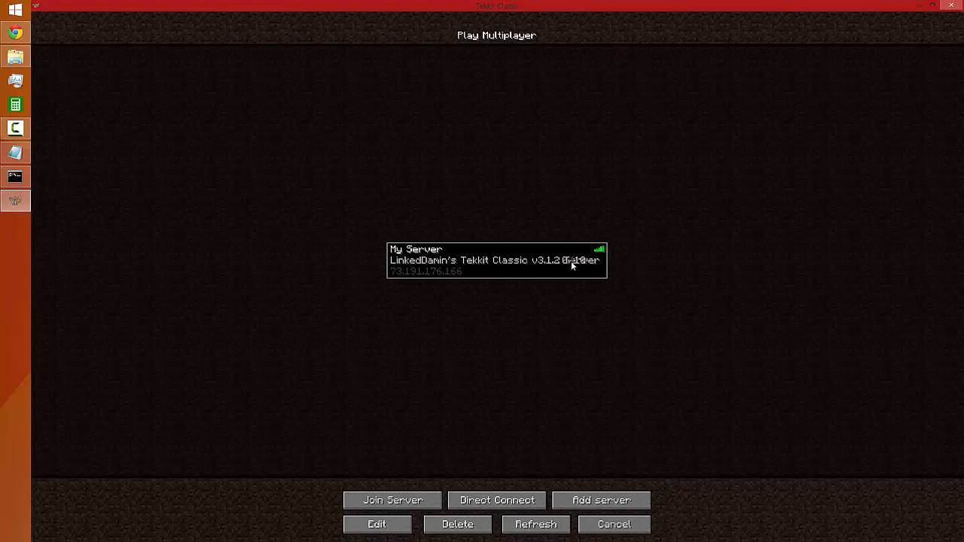
{"action": "left_click", "coordinate": [407, 499]}
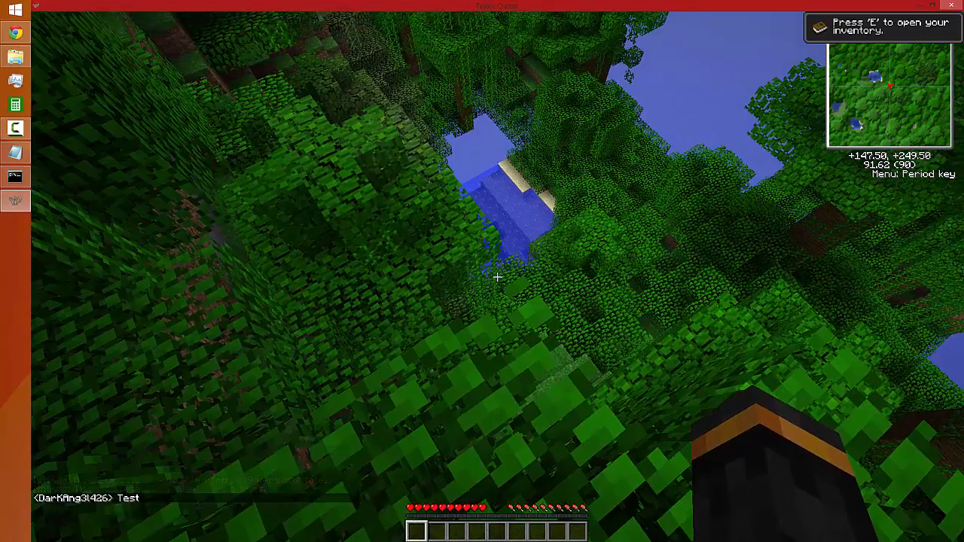
Test the server by moving from the treetops down into the pond and onto its sandy shore, and disconnect from the game
{"action": "key", "text": "w"}
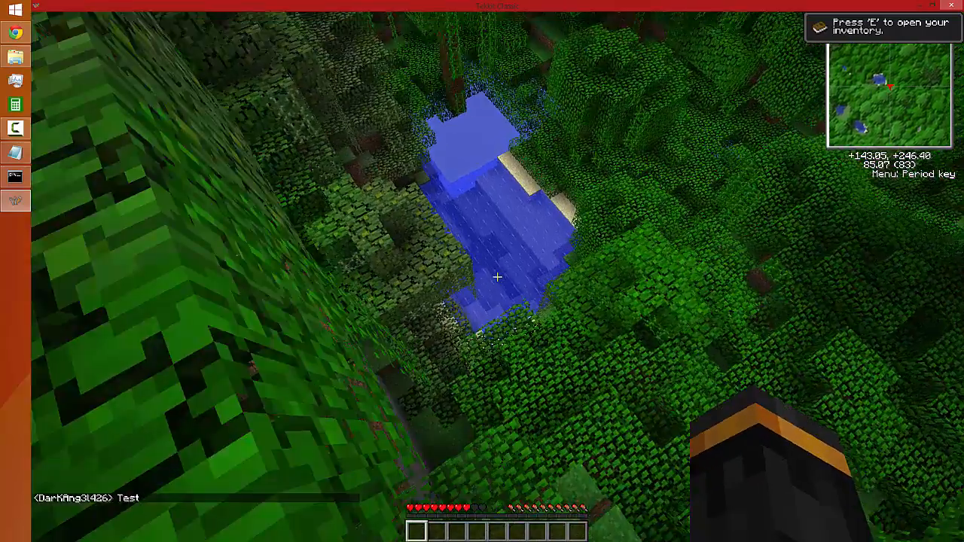
{"action": "key", "text": "w"}
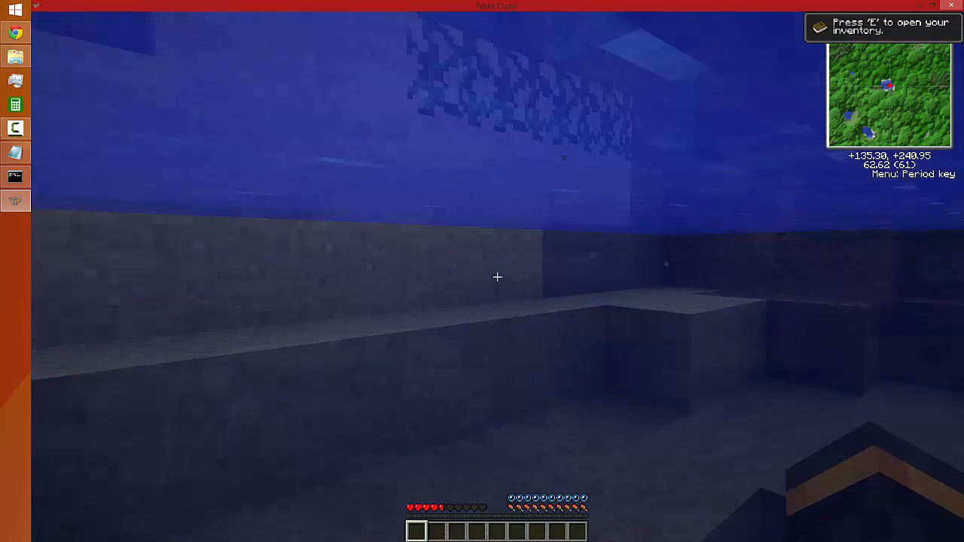
{"action": "key", "text": "w"}
{"action": "key", "text": "space"}
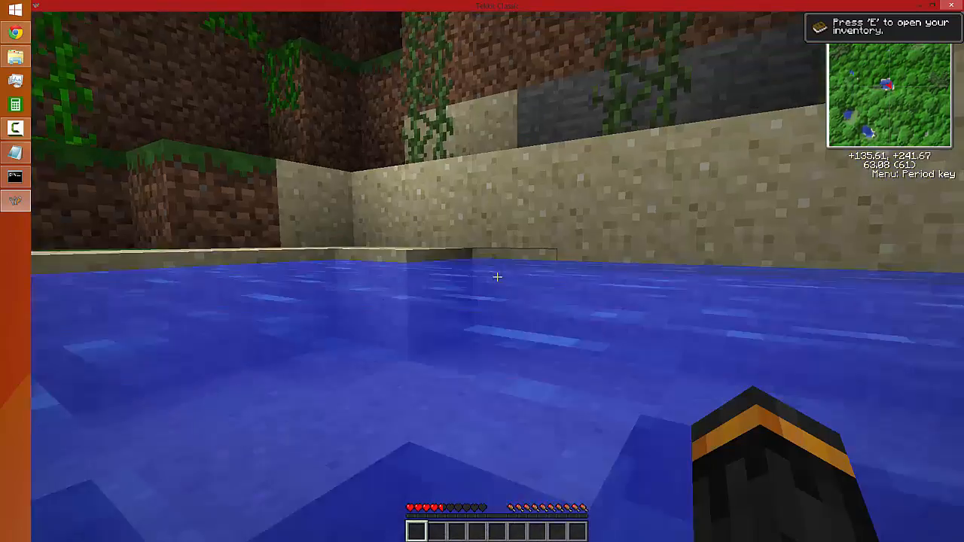
{"action": "key", "text": "w"}
{"action": "key", "text": "space"}
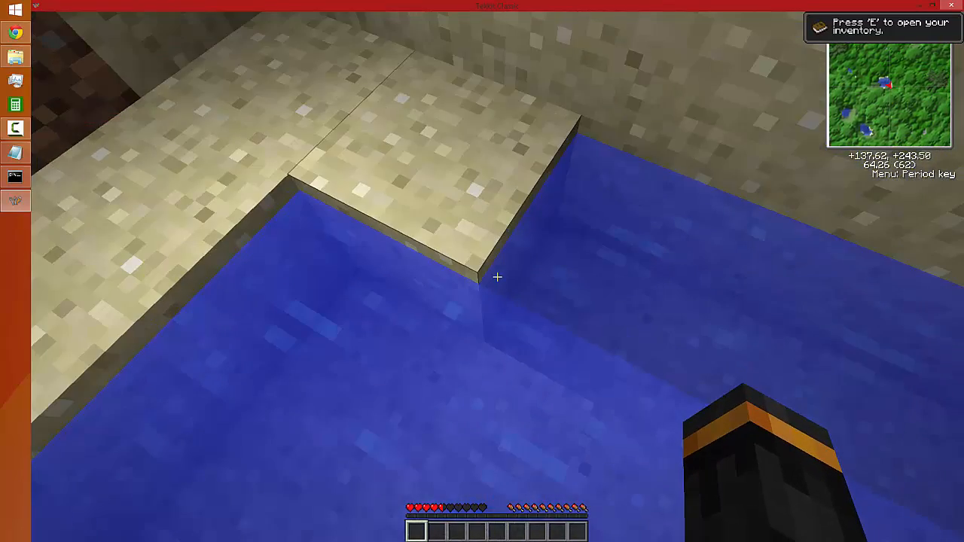
{"action": "key", "text": "w"}
{"action": "key", "text": "space"}
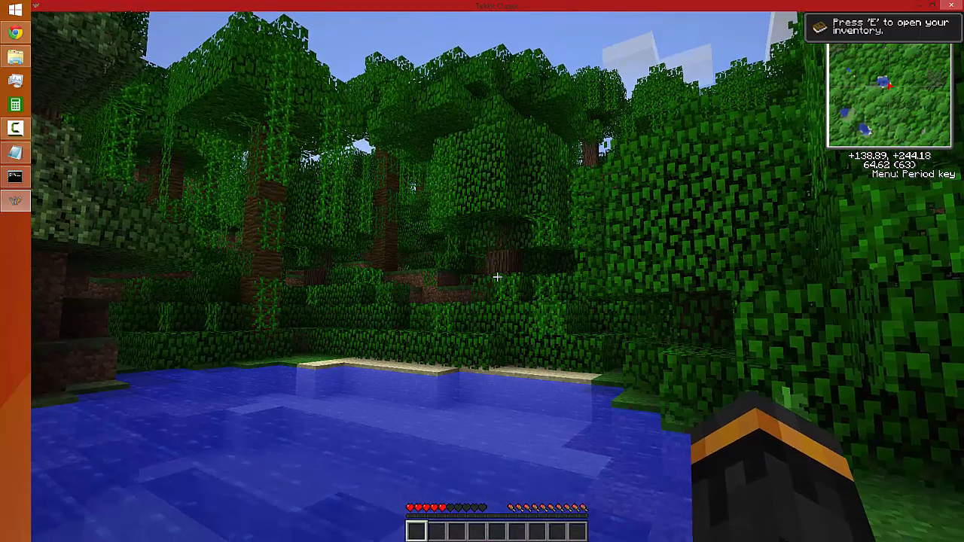
{"action": "key", "text": "Escape"}
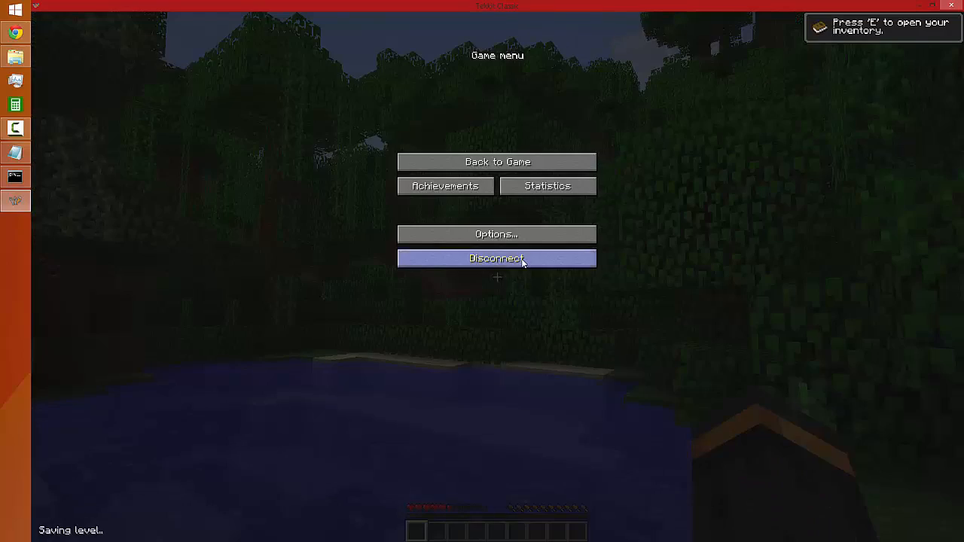
{"action": "left_click", "coordinate": [523, 259]}
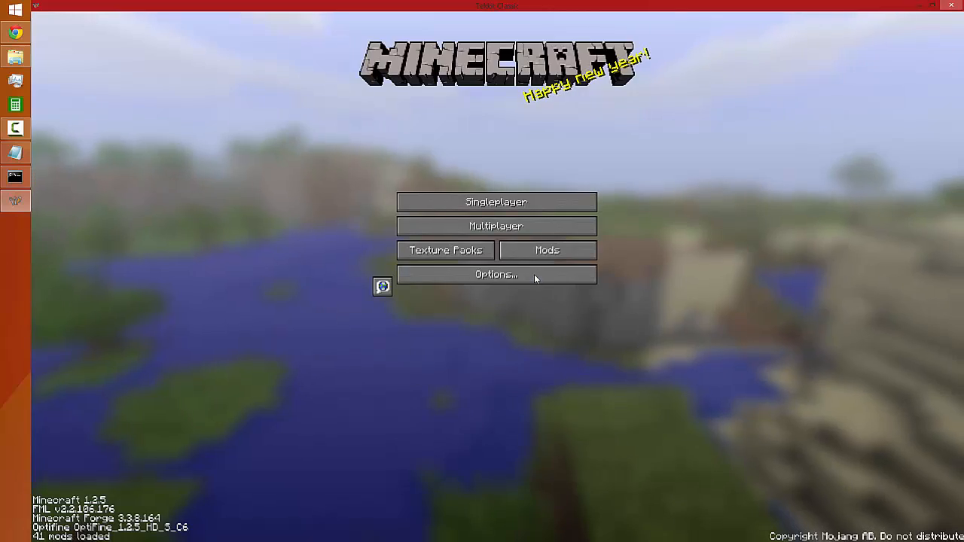
Quit the Tekkit Classic game and close the Technic Launcher
{"action": "left_click", "coordinate": [951, 5]}
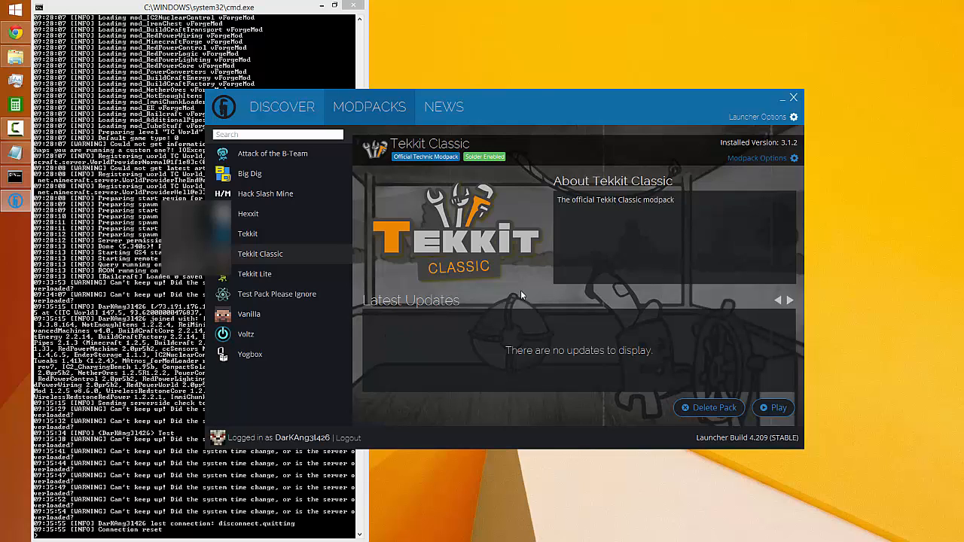
{"action": "left_click", "coordinate": [793, 98]}
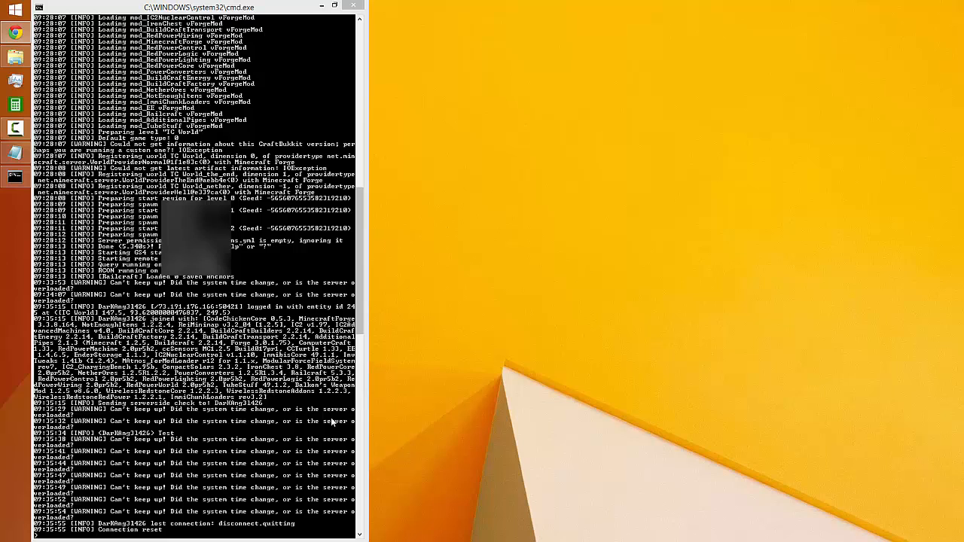
In the server console, save the world with save-all, shut the server down with stop, and dismiss the console window
{"action": "left_click", "coordinate": [230, 442]}
{"action": "type", "text": "save-all"}
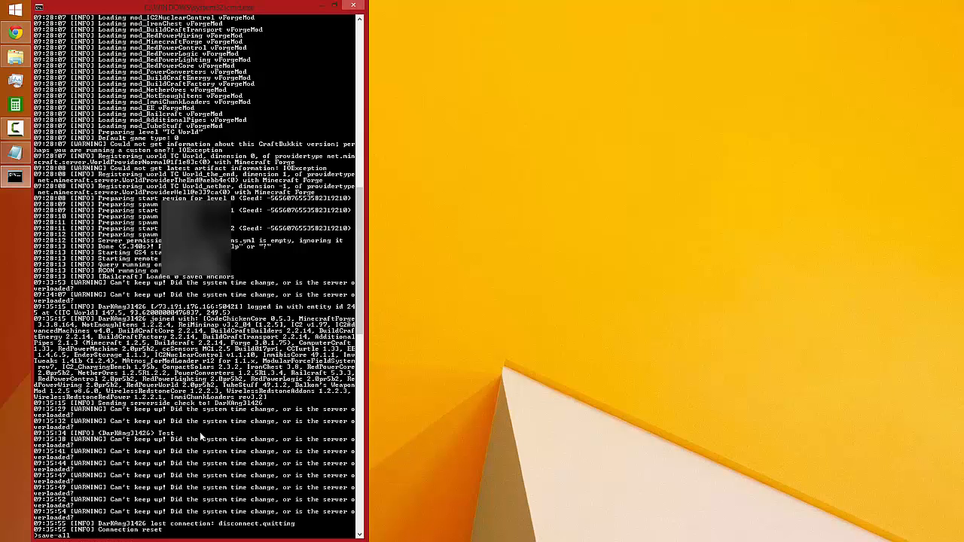
{"action": "key", "text": "Return"}
{"action": "type", "text": "stop"}
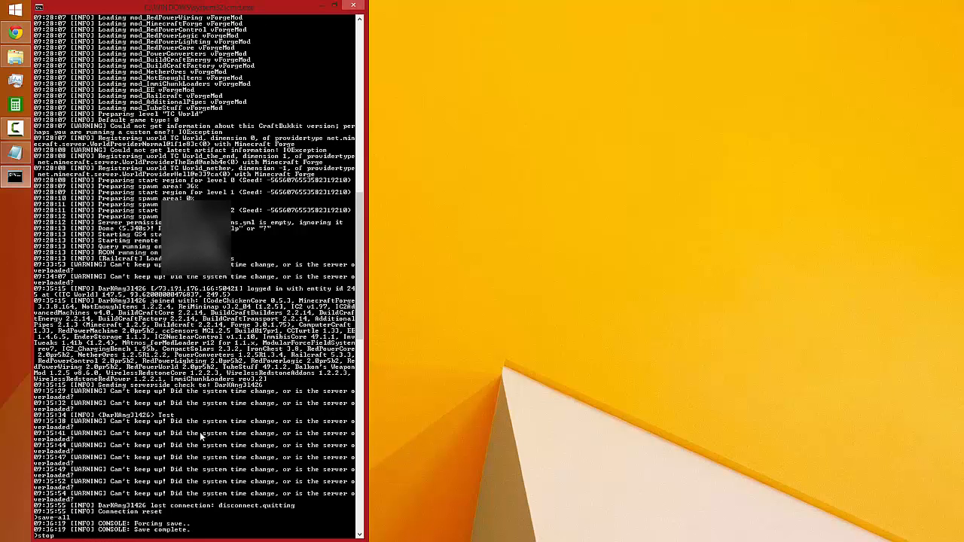
{"action": "key", "text": "Return"}
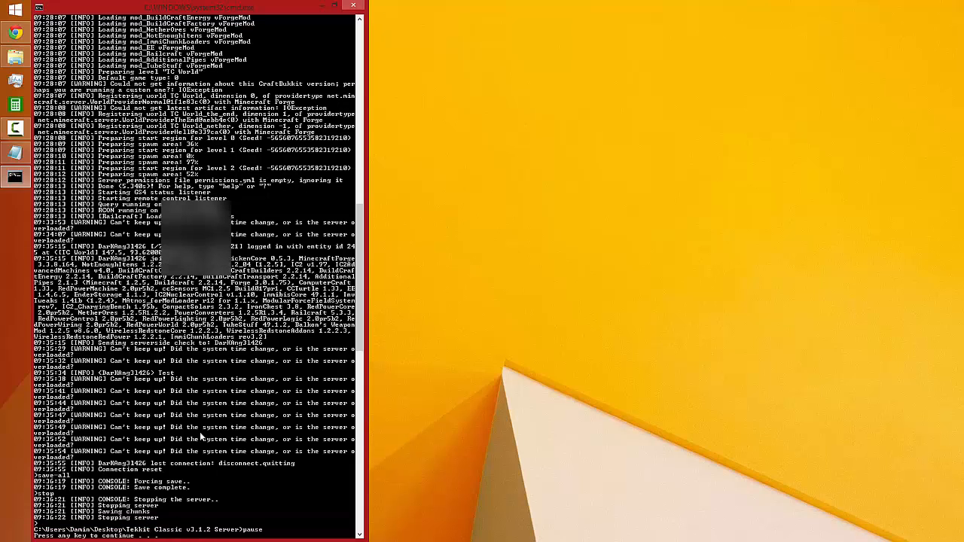
{"action": "key", "text": "Return"}
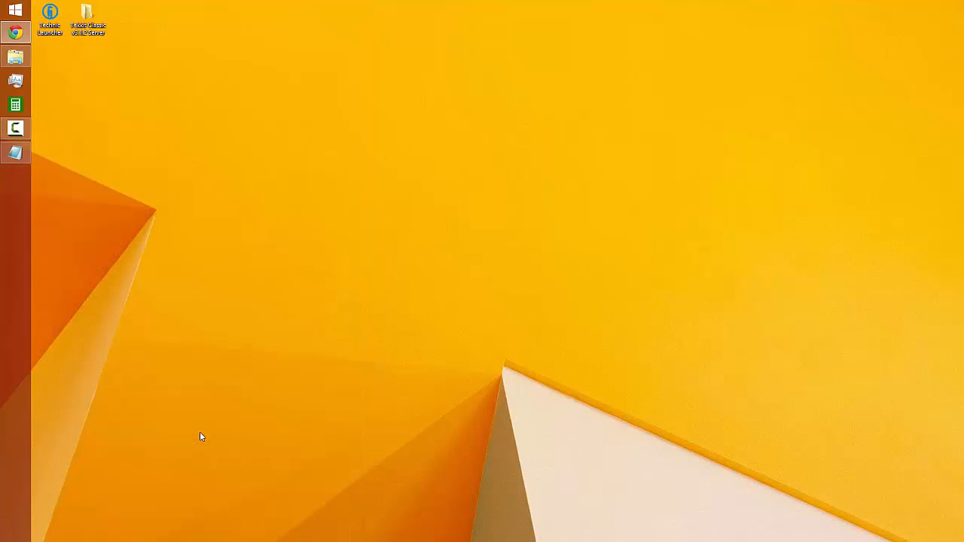